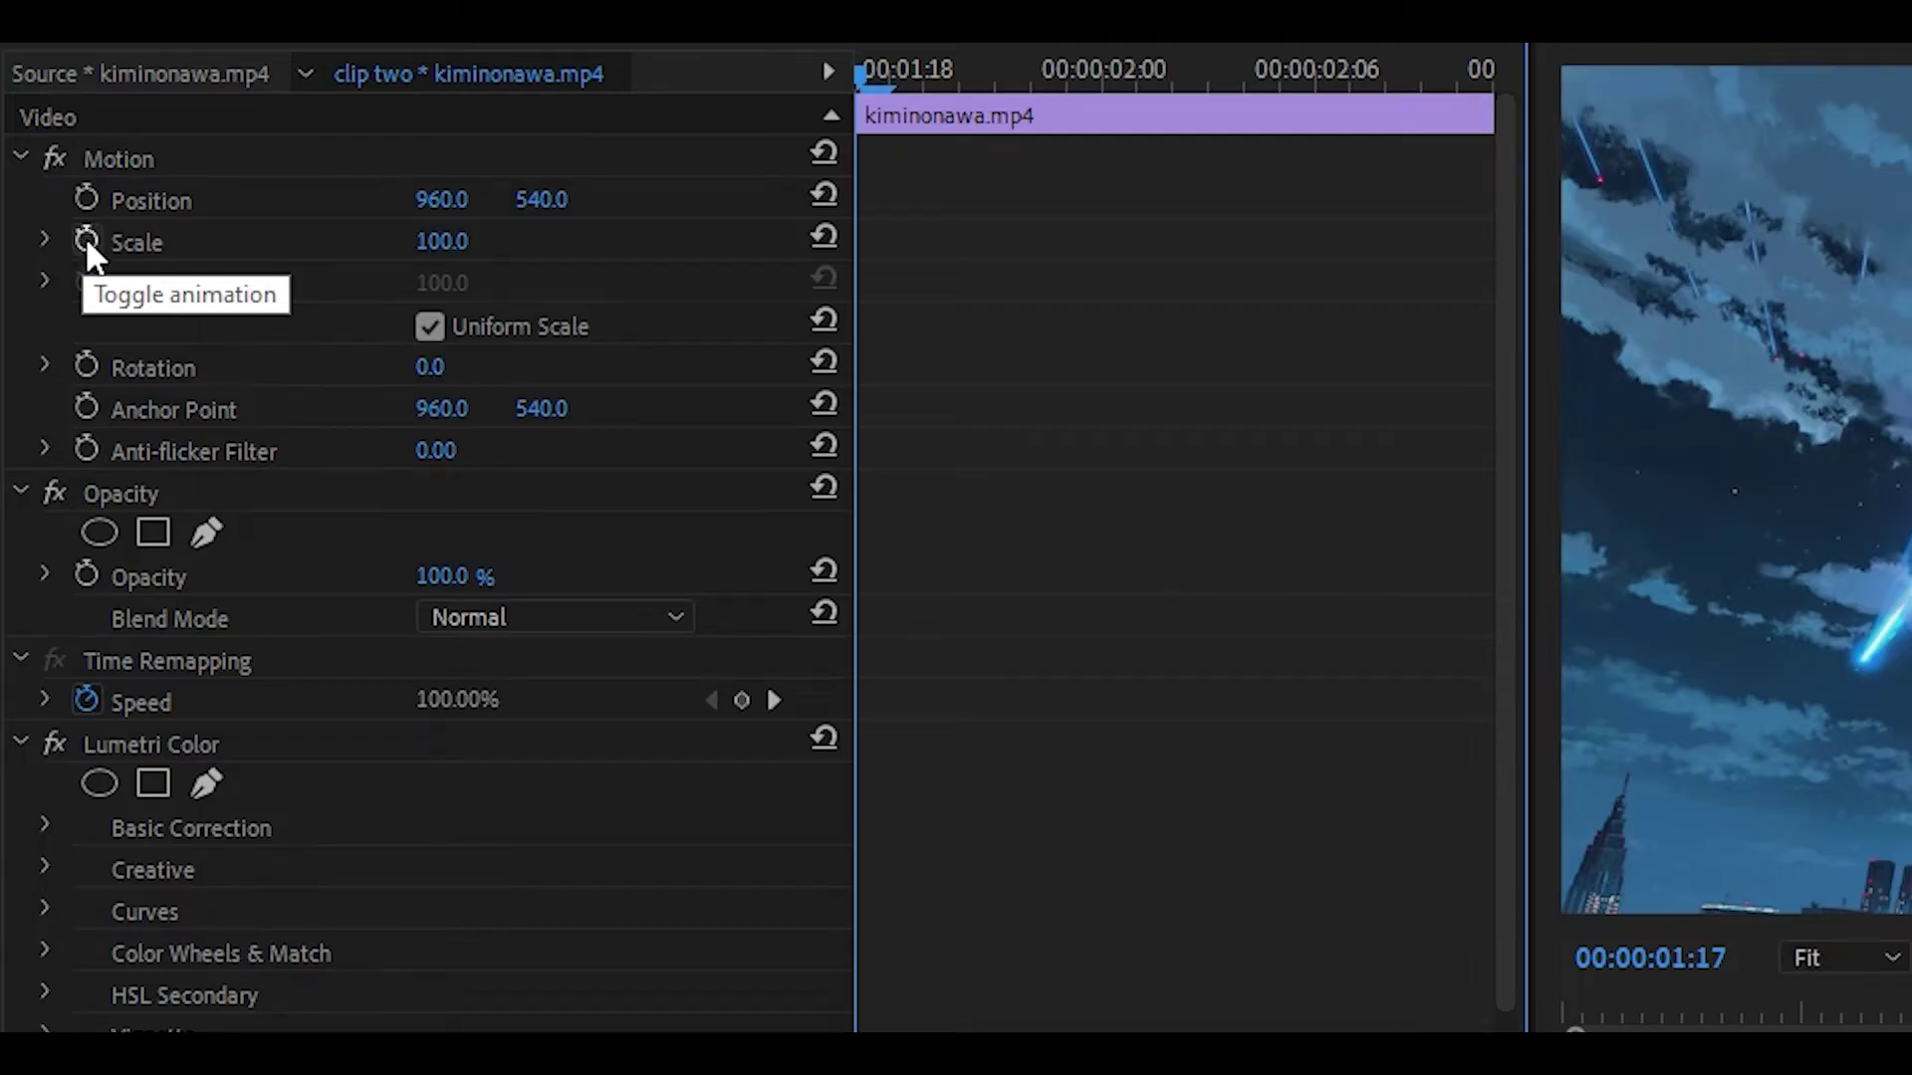
# Step: Keyframe the kiminonawa.mp4 Scale at 100 on 00:00:01:17 and 125 on 00:00:02:04
pyautogui.click(86, 240)
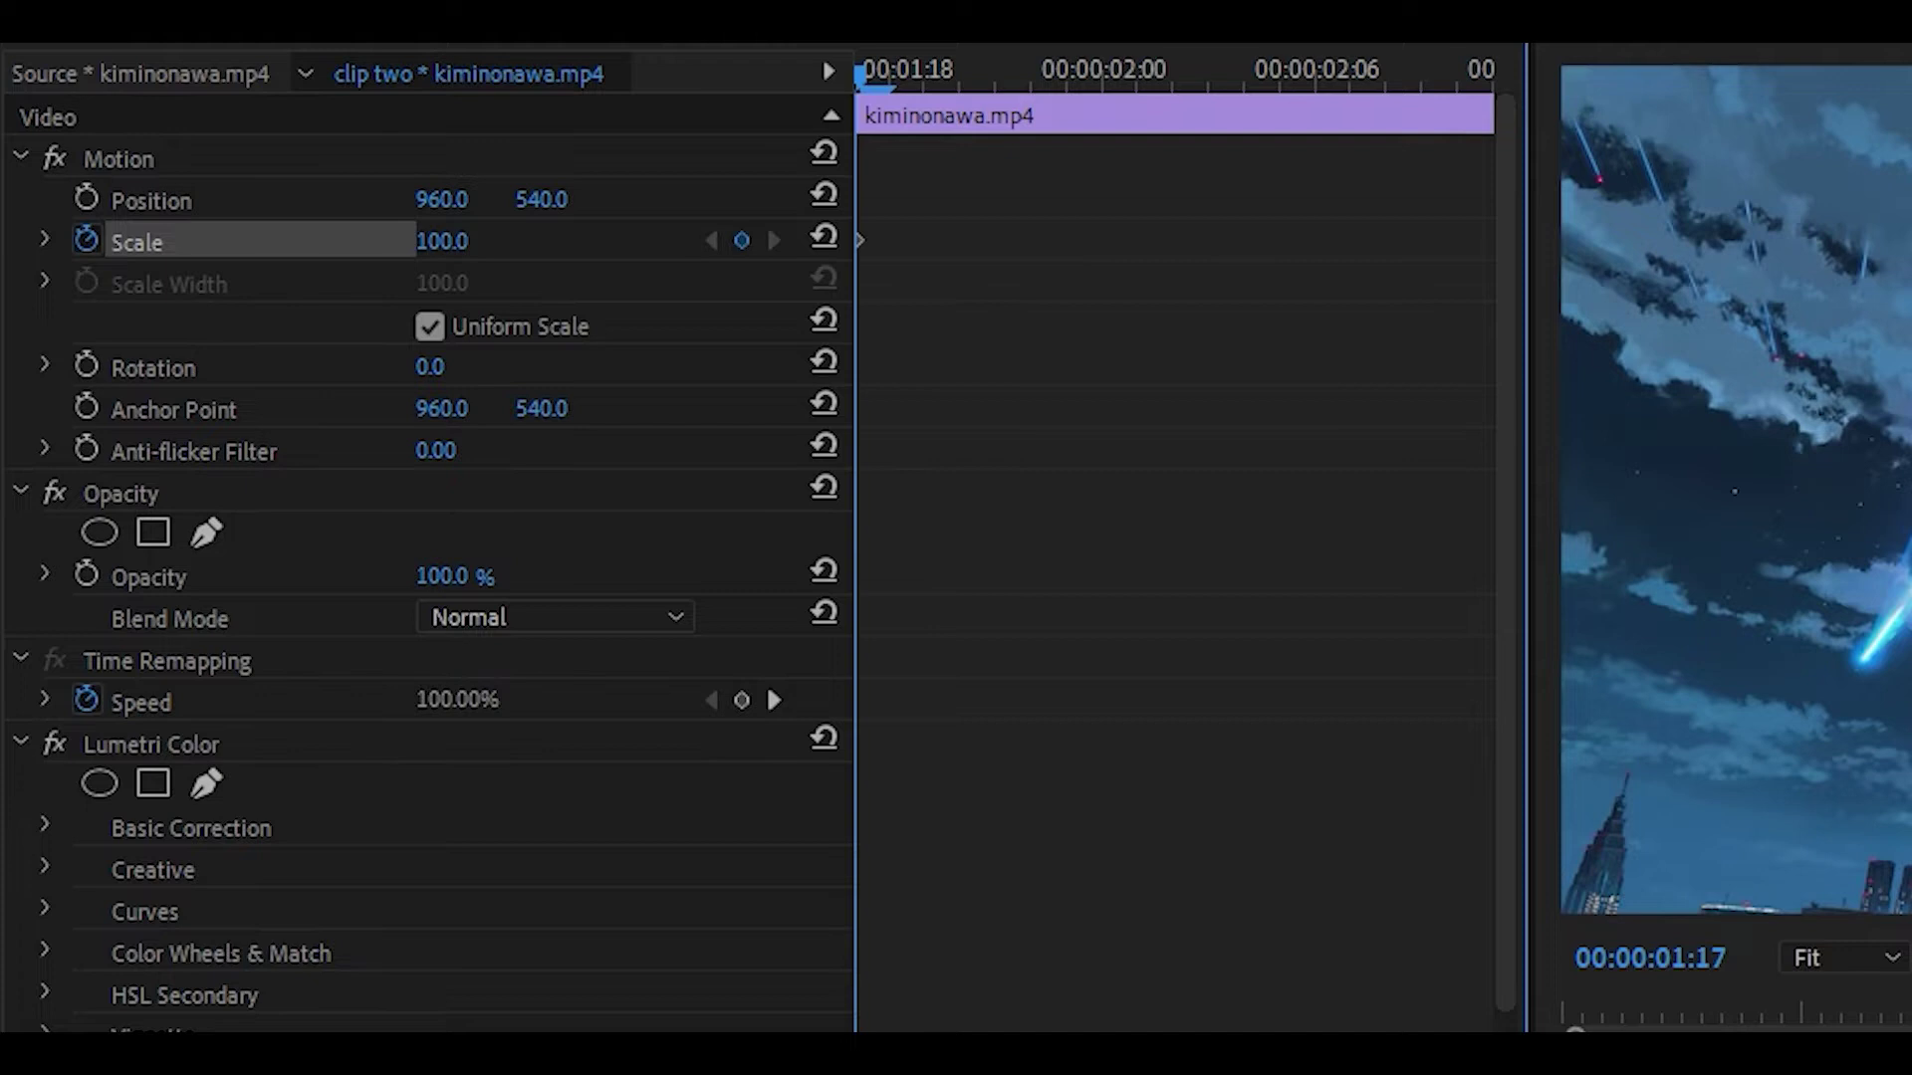
pyautogui.click(1188, 80)
pyautogui.moveTo(1186, 79); pyautogui.dragTo(1247, 76)
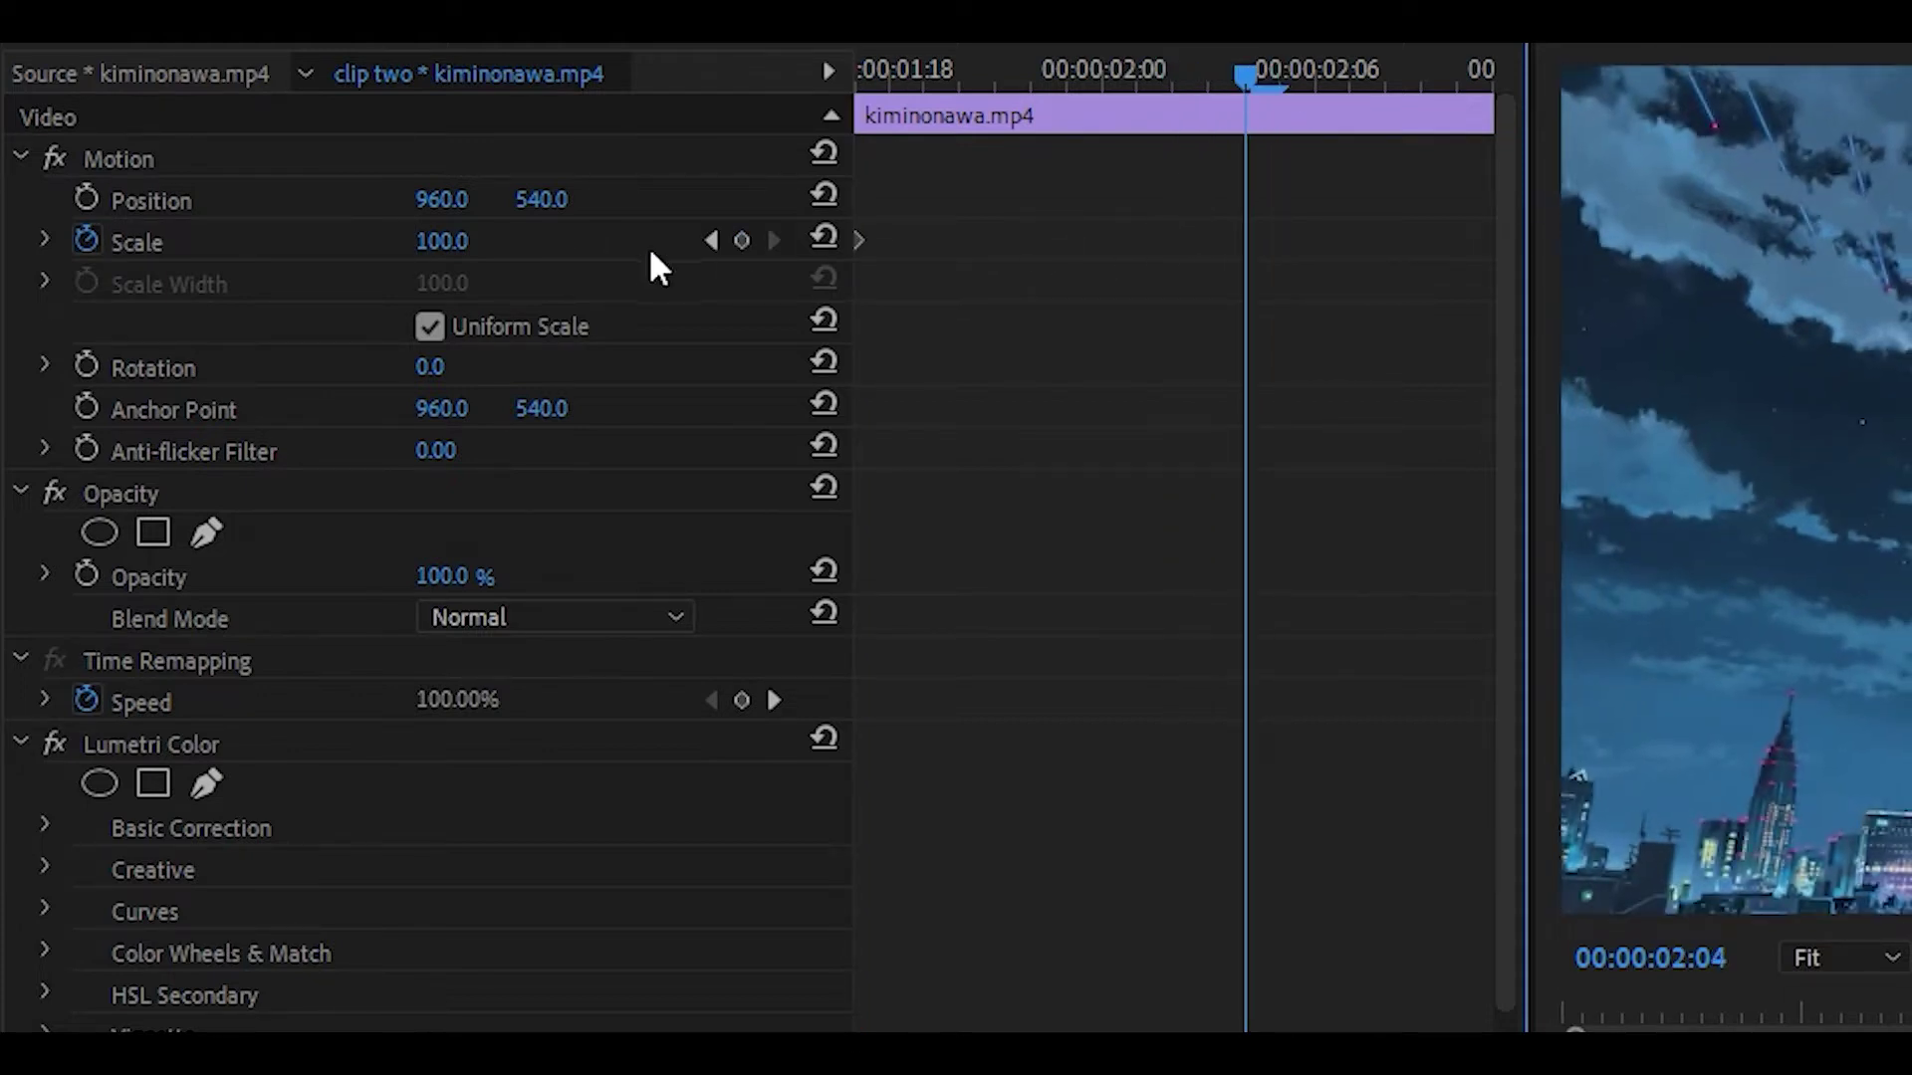
pyautogui.click(460, 240)
pyautogui.write('1')
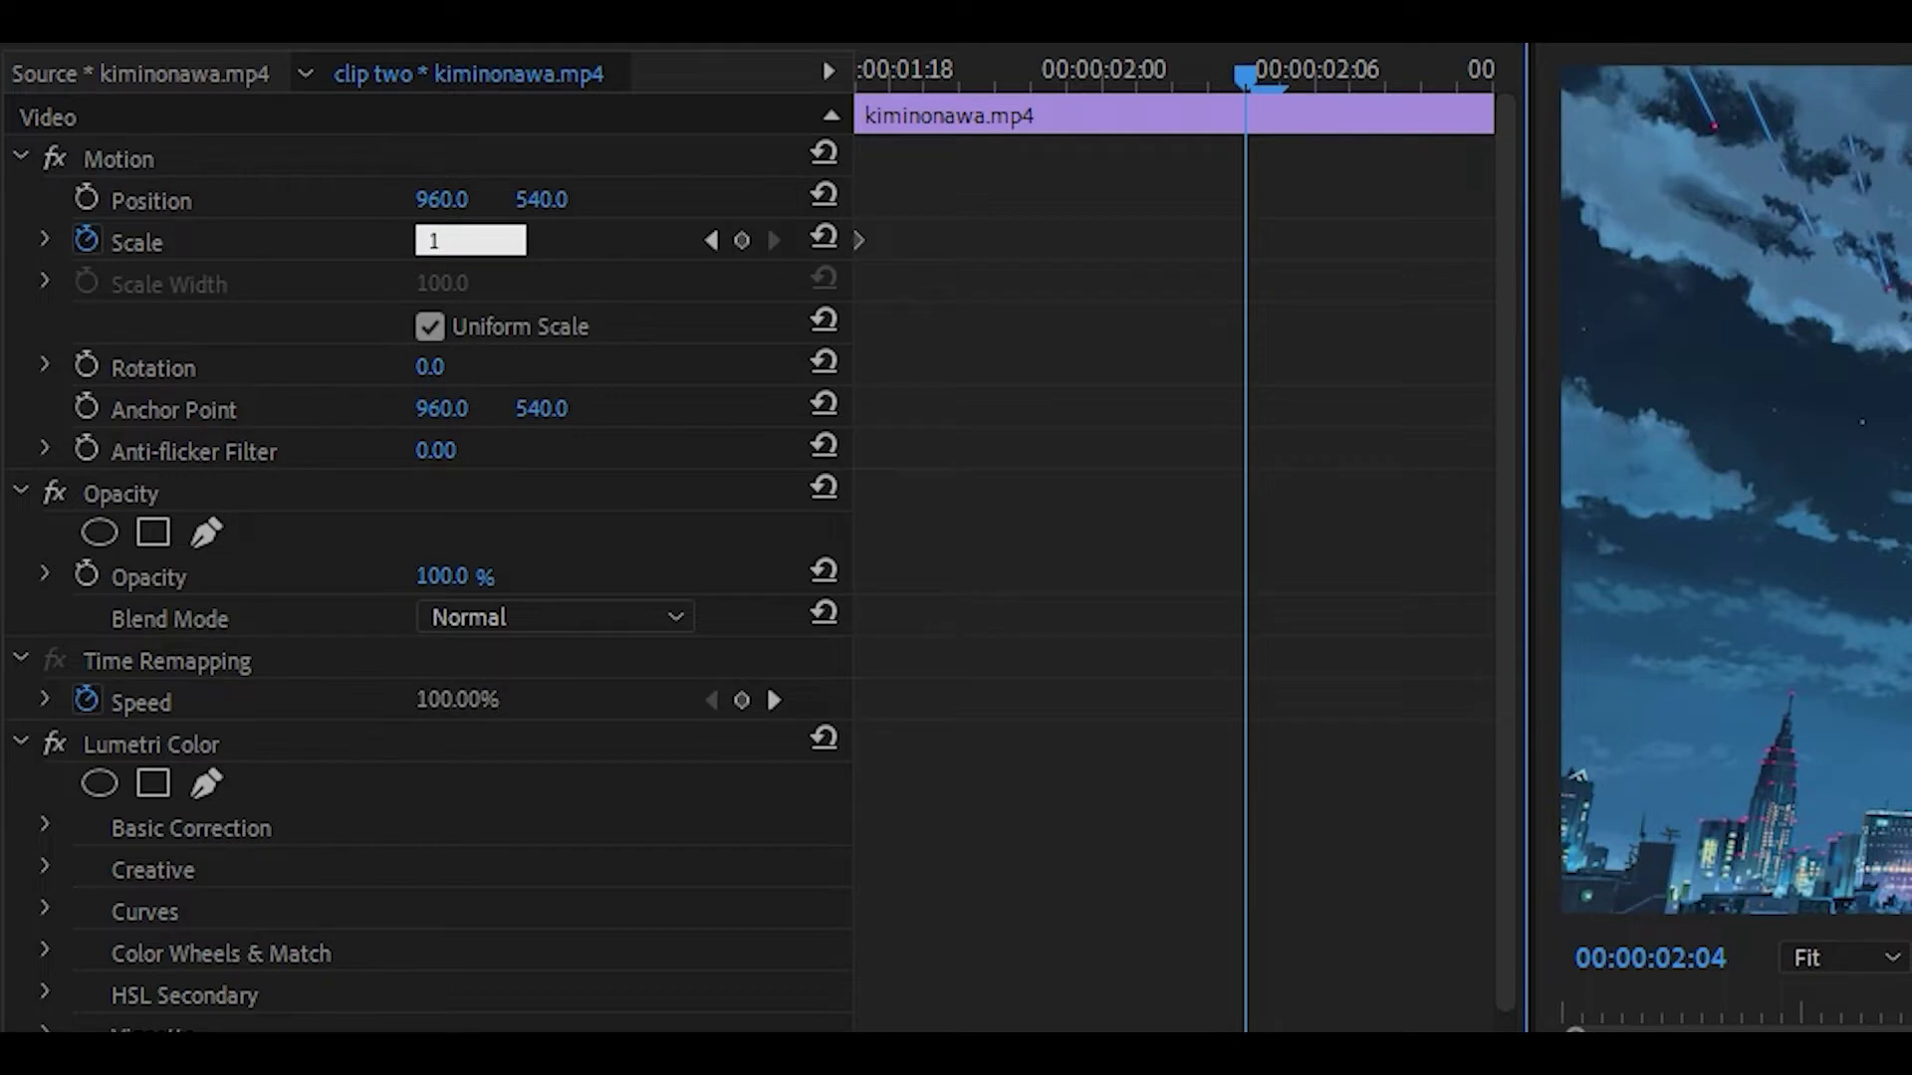
pyautogui.write('25')
pyautogui.press('Return')
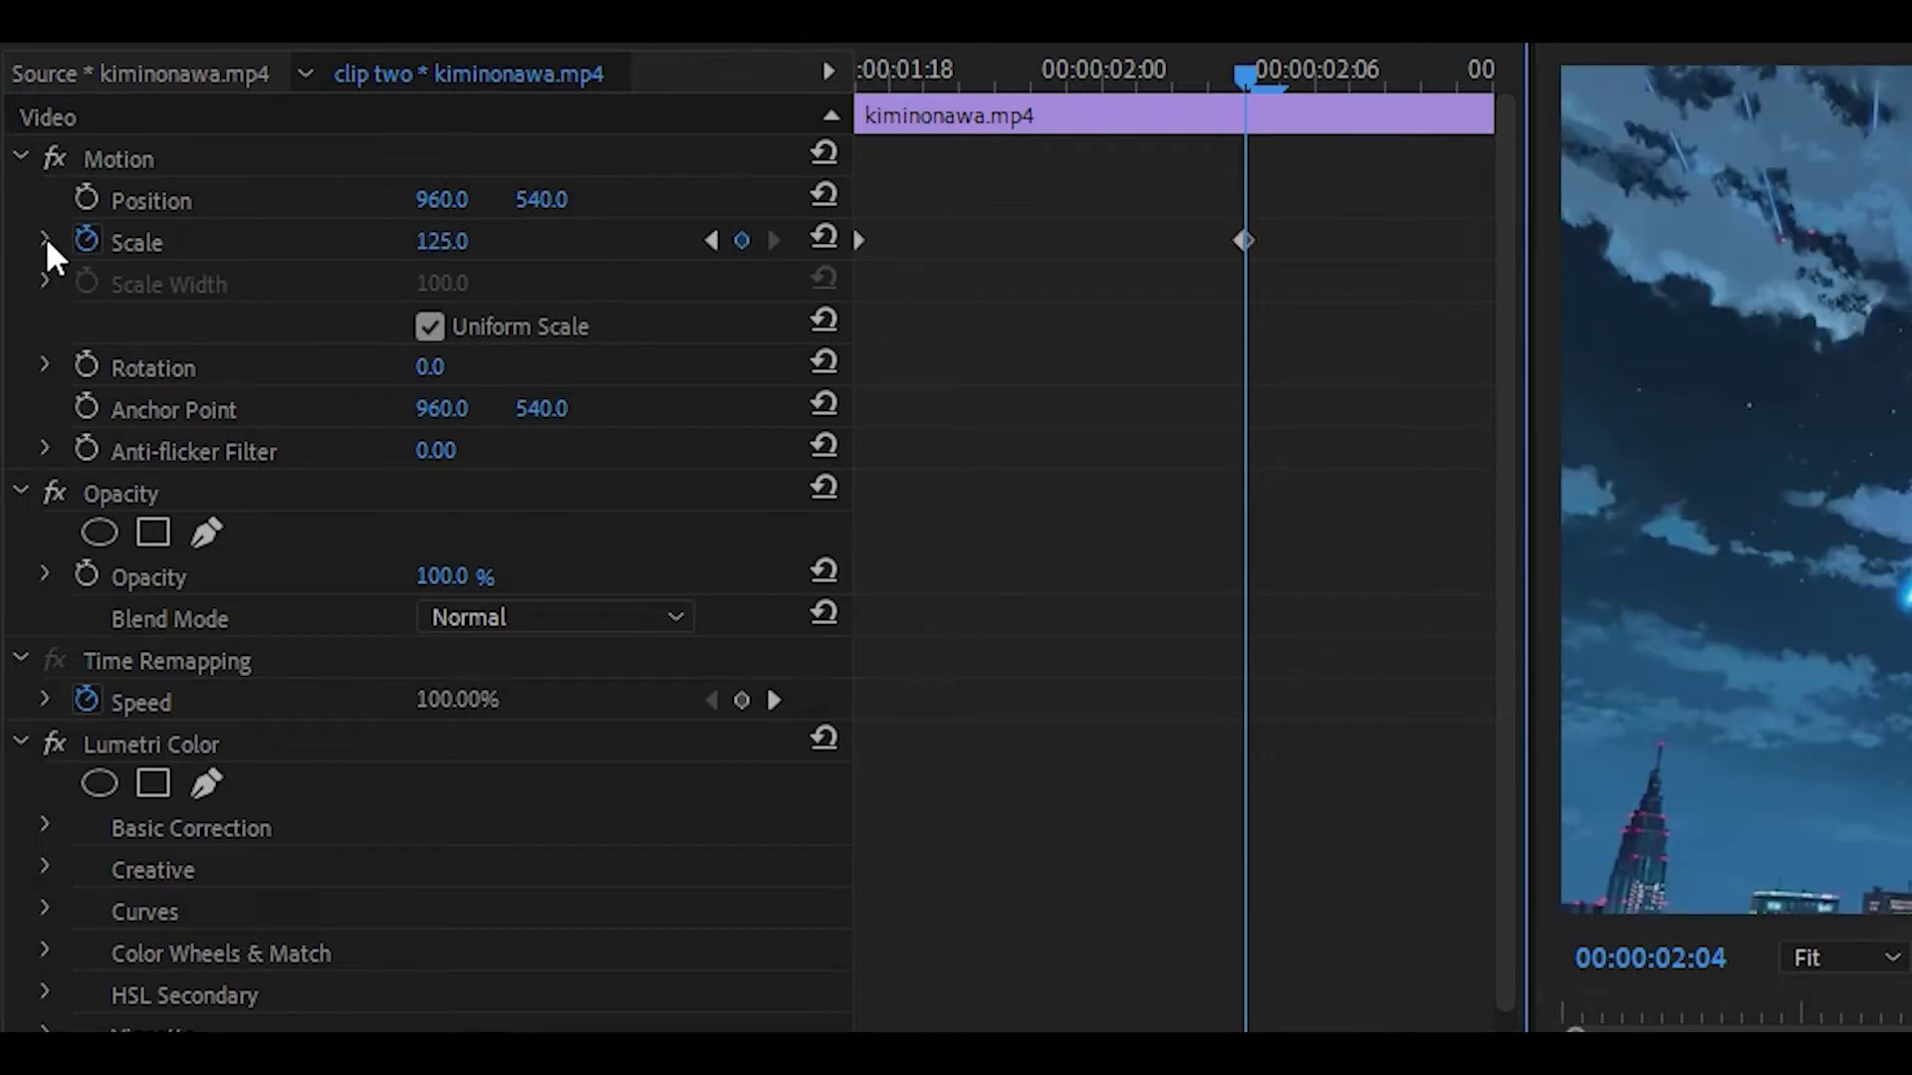
# Step: Drag the 125 Scale keyframe's Bezier velocity handle to ease the zoom into it
pyautogui.click(45, 239)
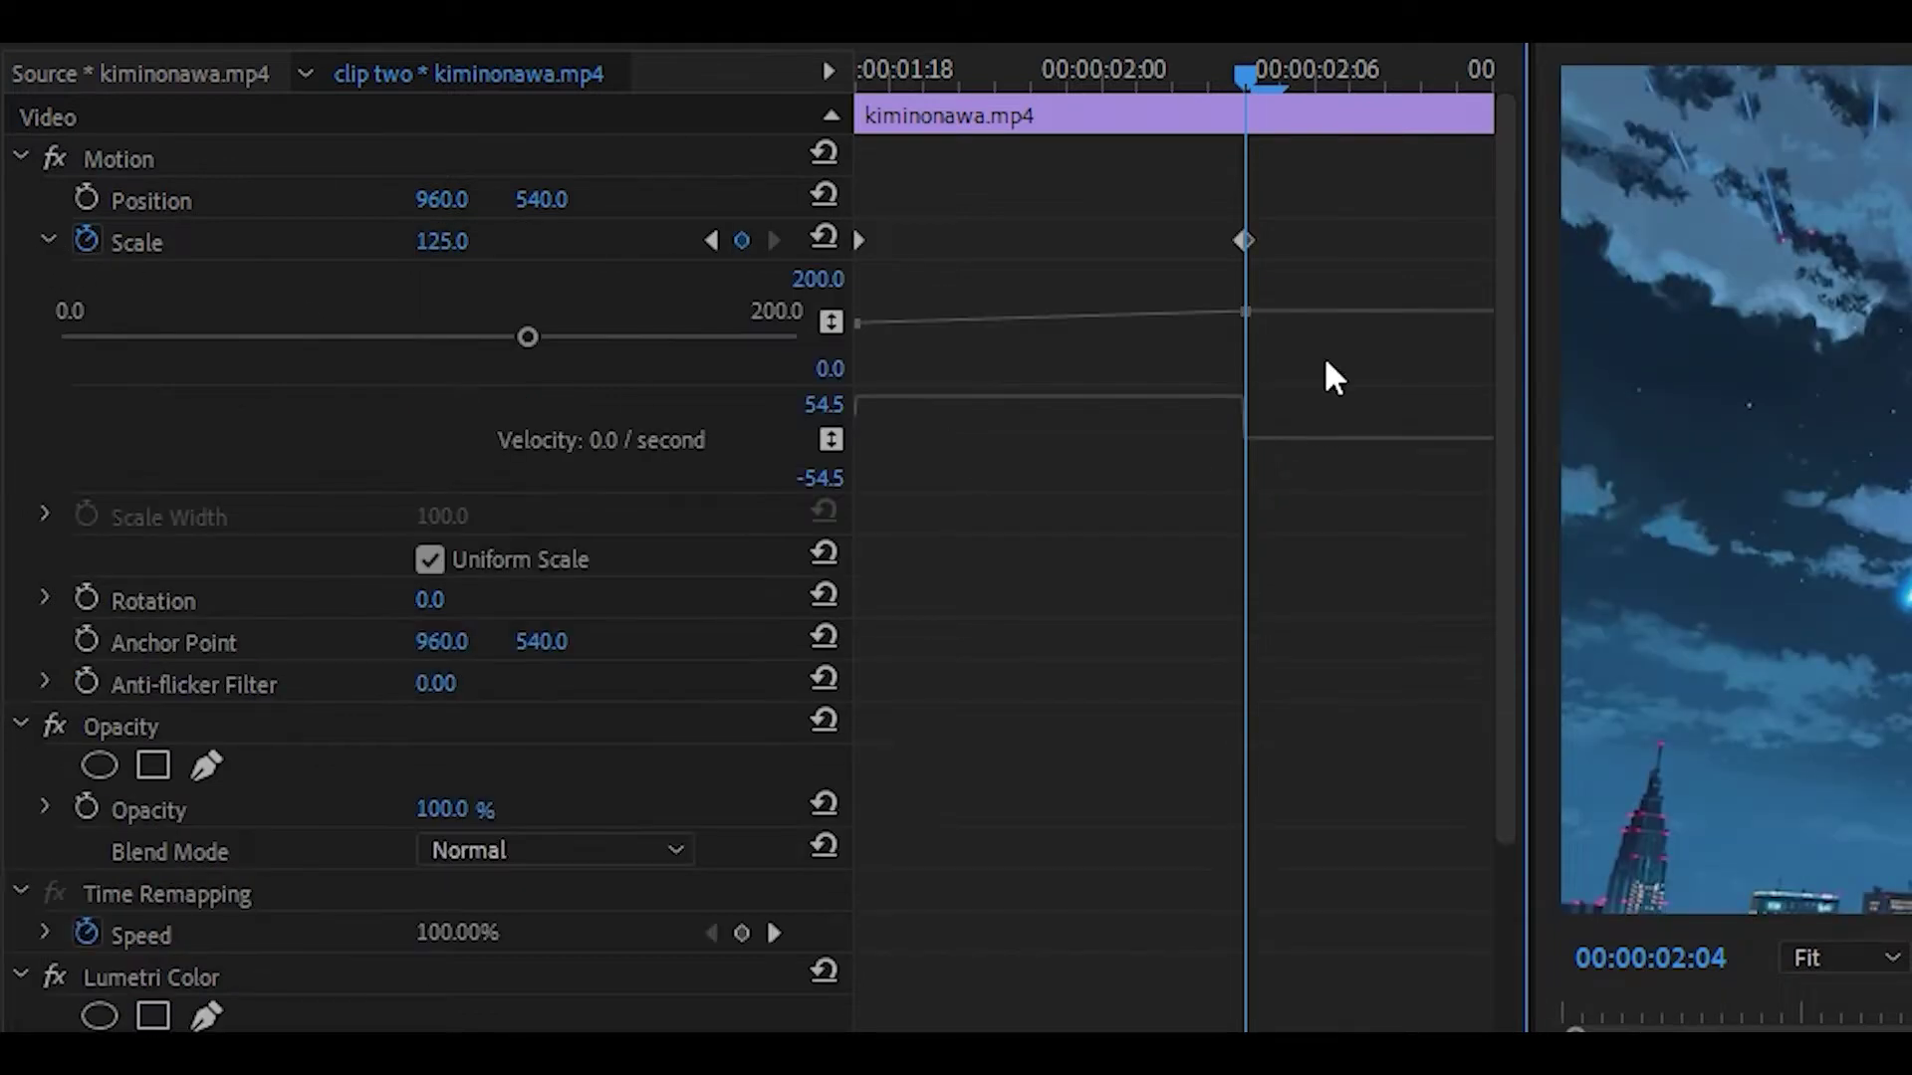
pyautogui.click(1245, 242)
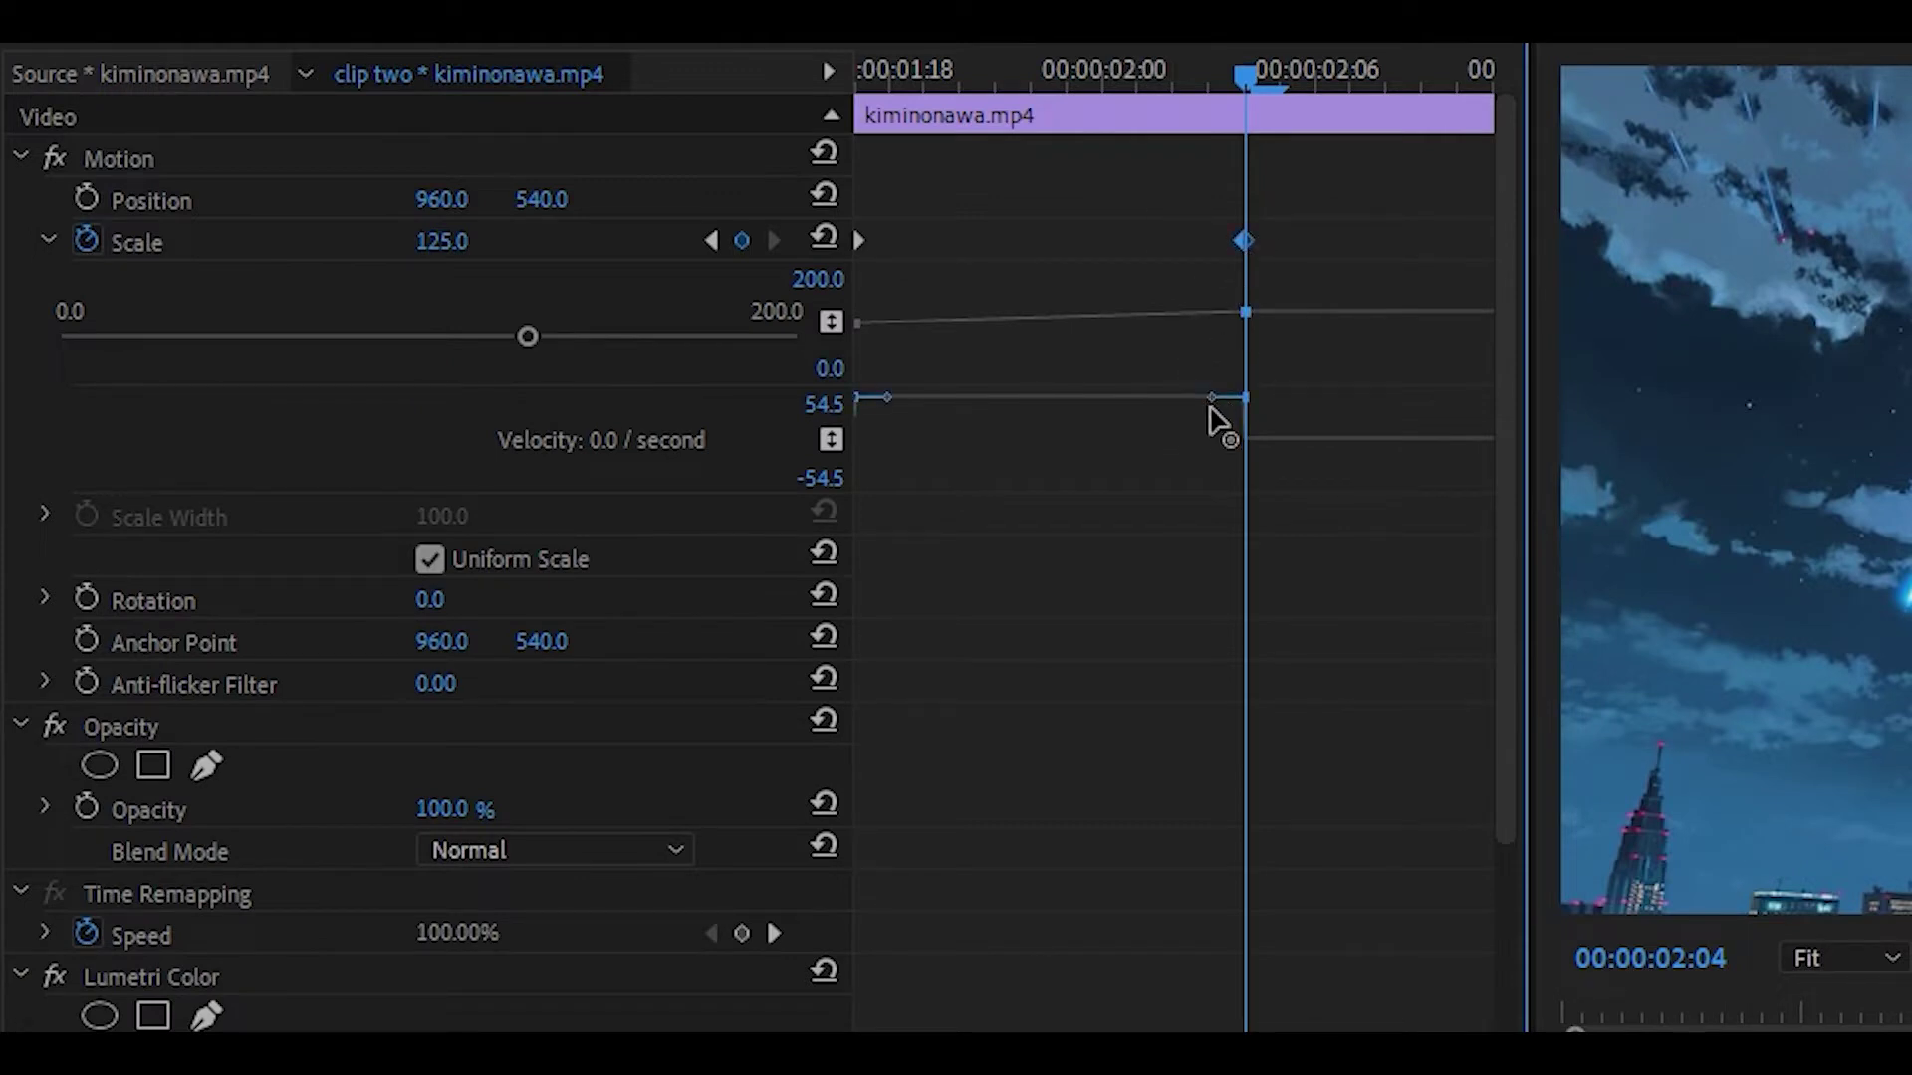
pyautogui.moveTo(1207, 408); pyautogui.dragTo(760, 461)
pyautogui.click(1298, 222)
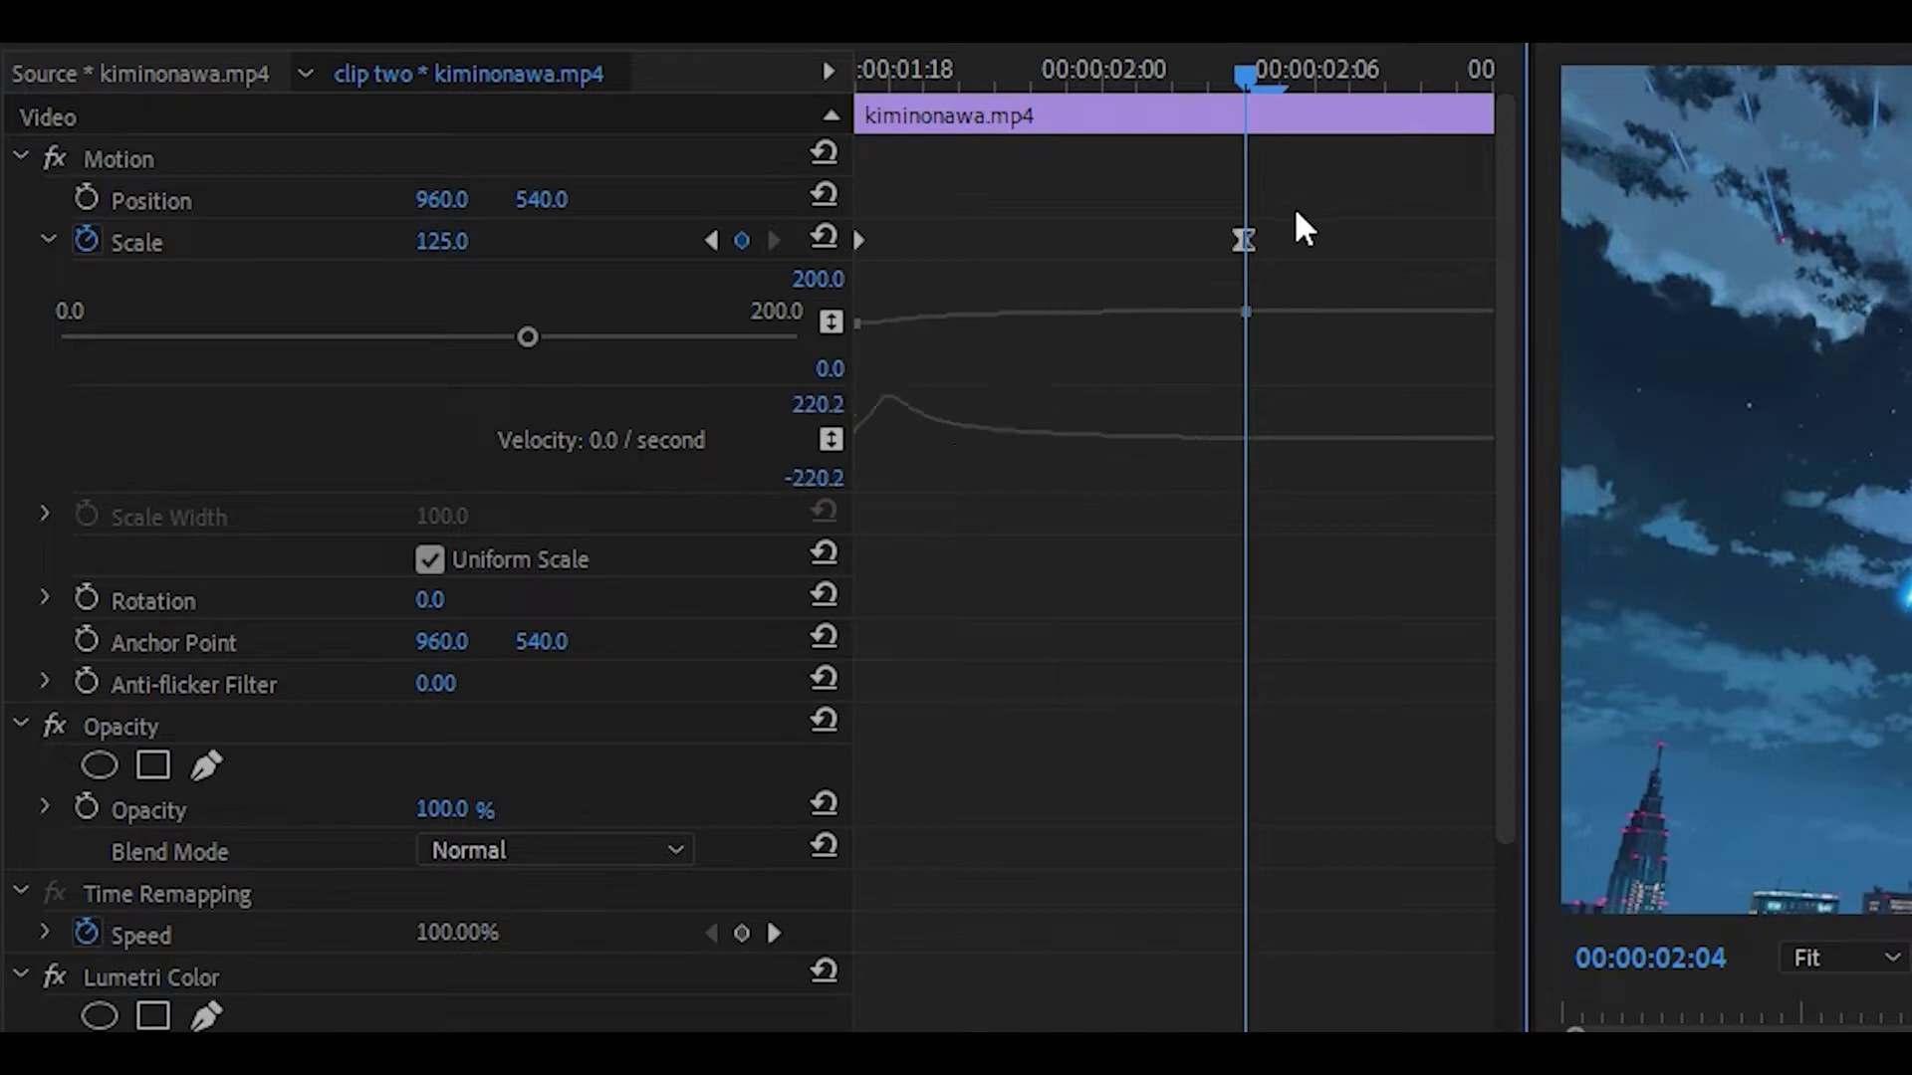
# Step: Add a 100 Scale keyframe at 00:00:02:10 and lengthen the 02:04 keyframe's ease toward it
pyautogui.click(1458, 74)
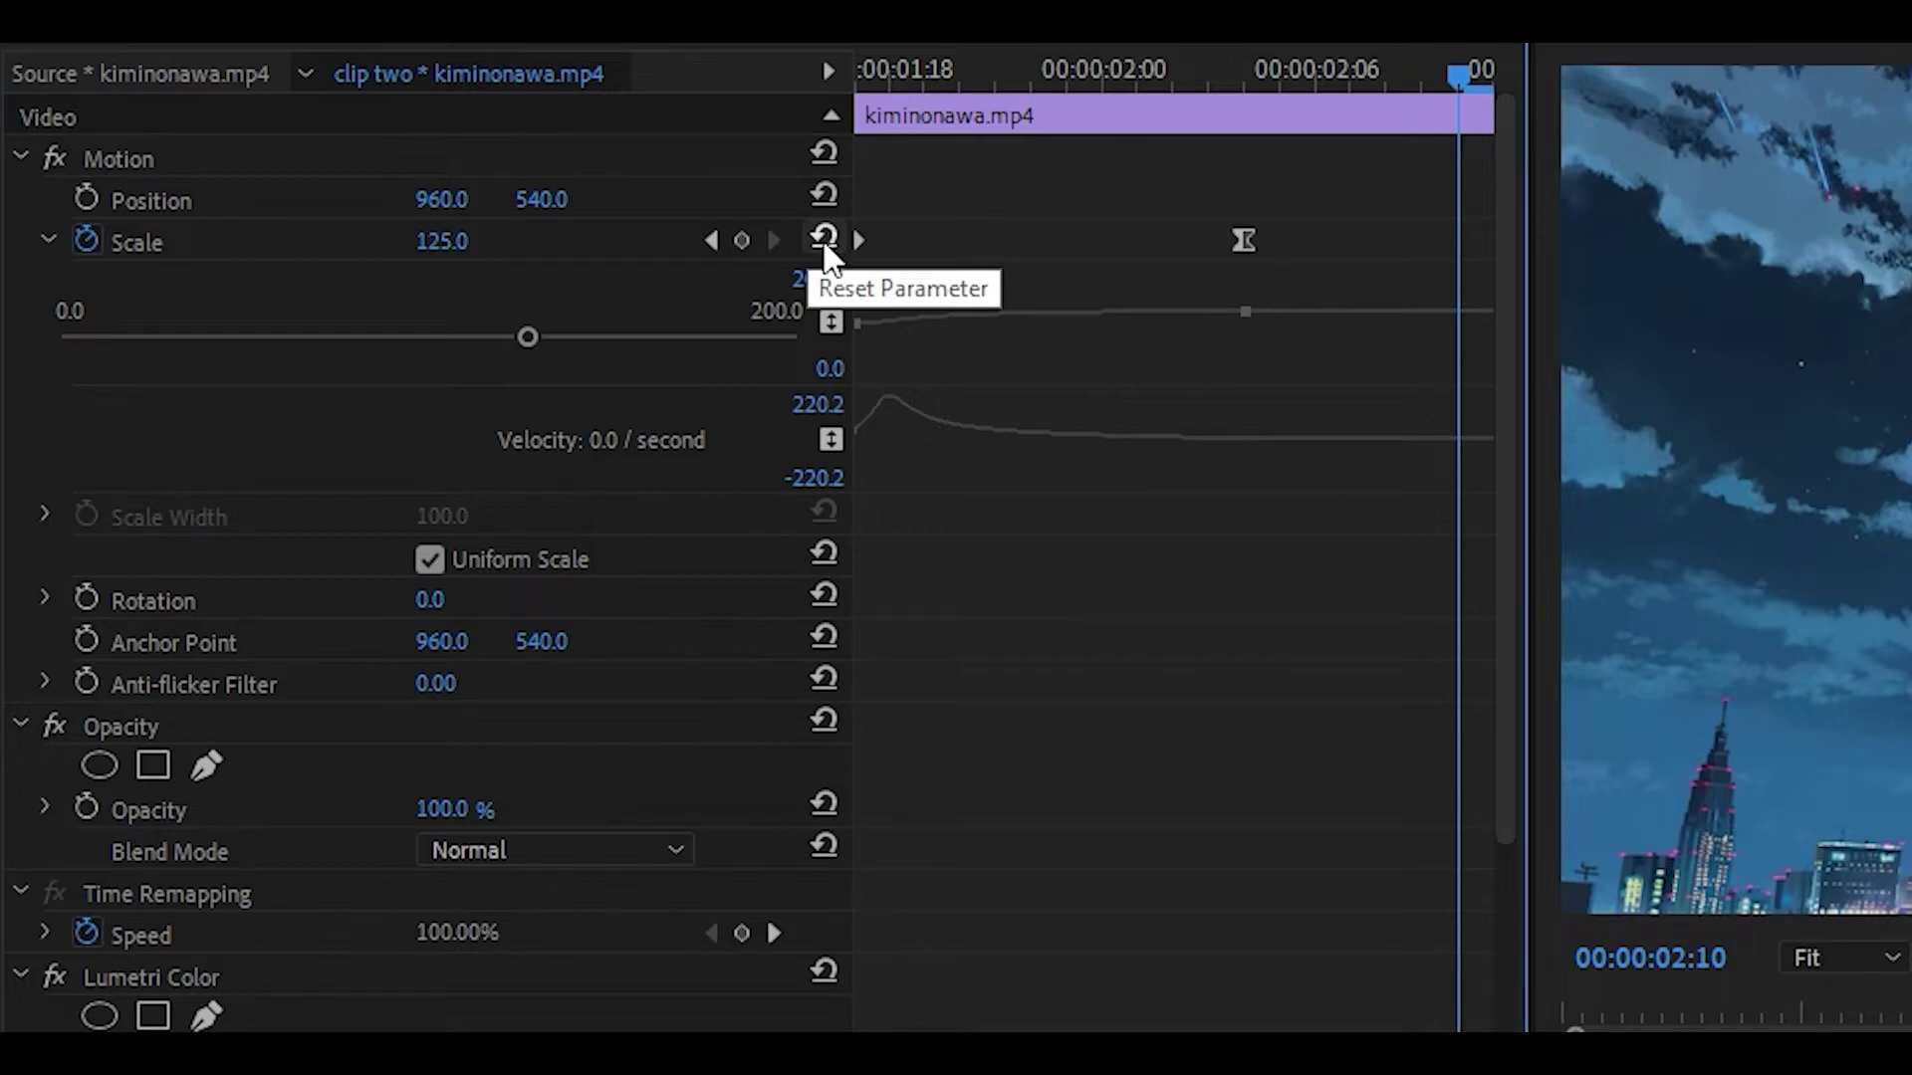
pyautogui.moveTo(840, 584); pyautogui.dragTo(1144, 576)
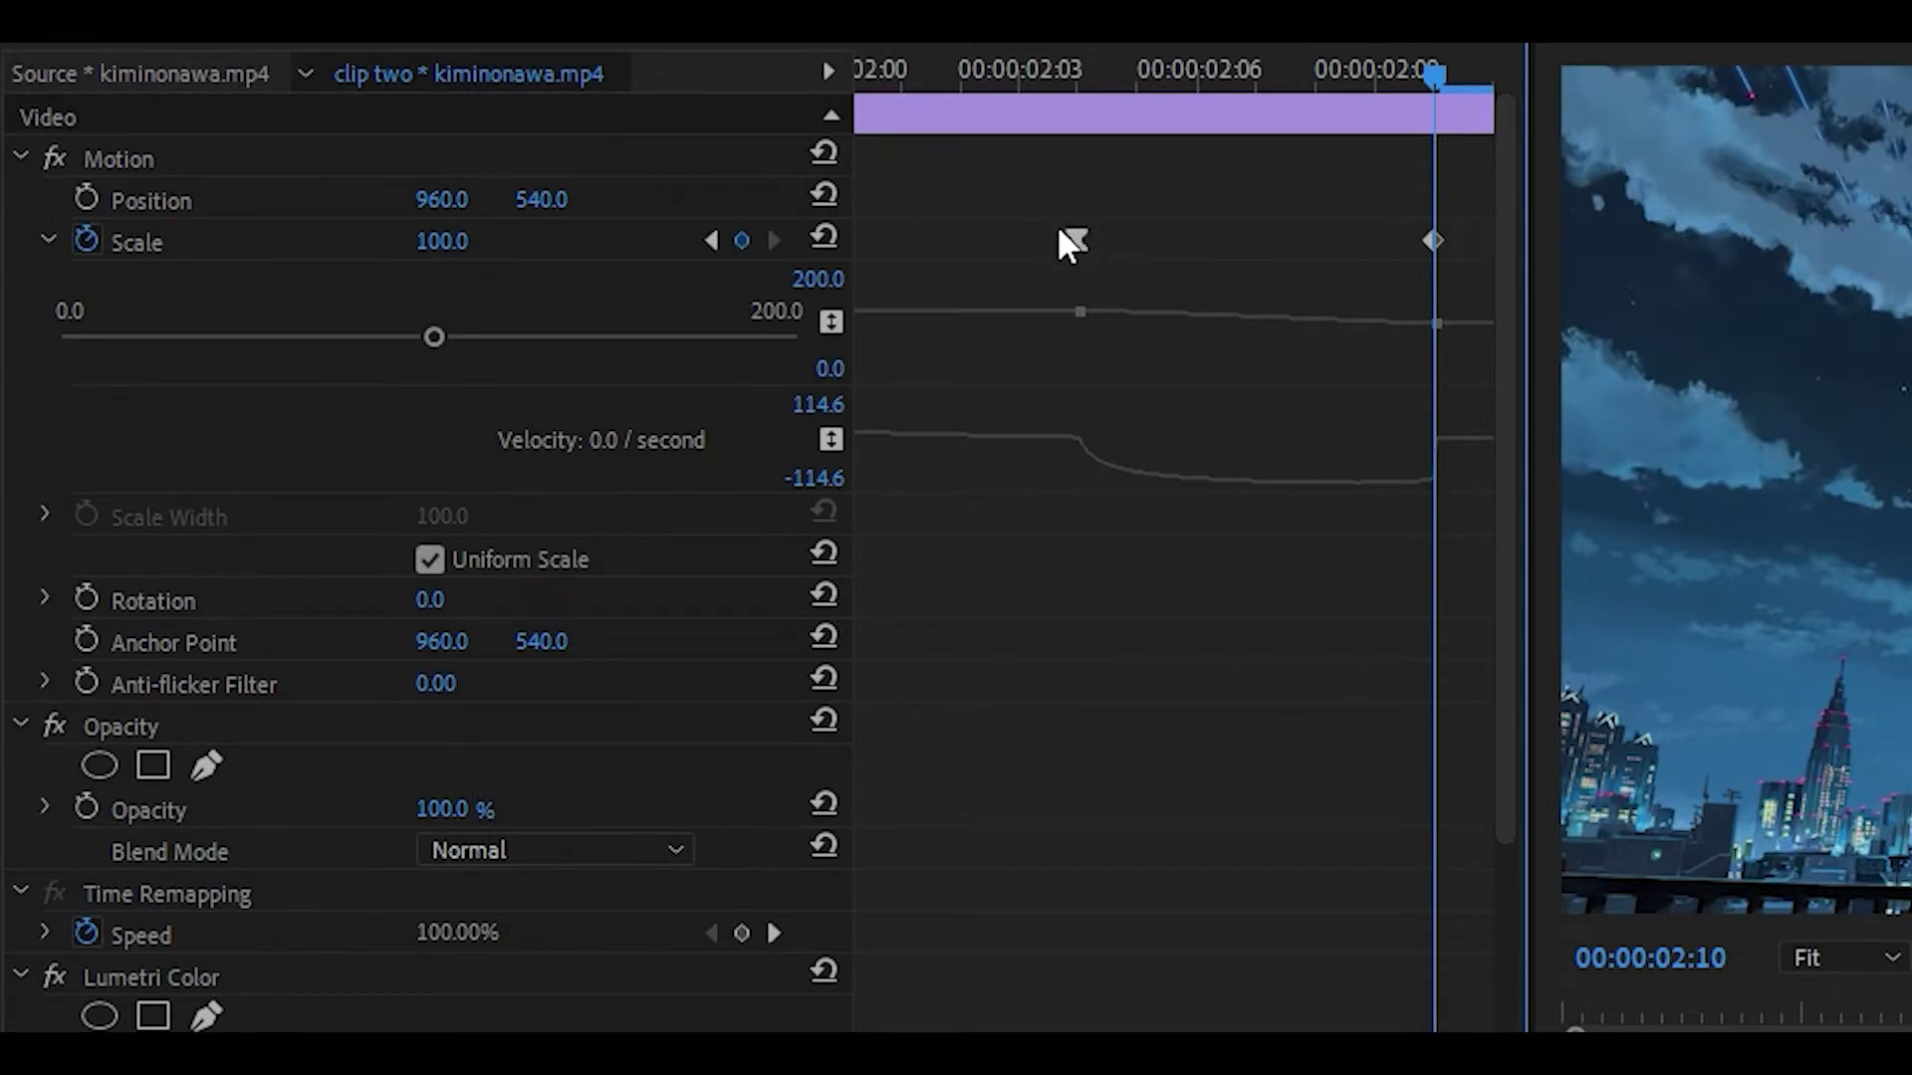
pyautogui.click(1075, 242)
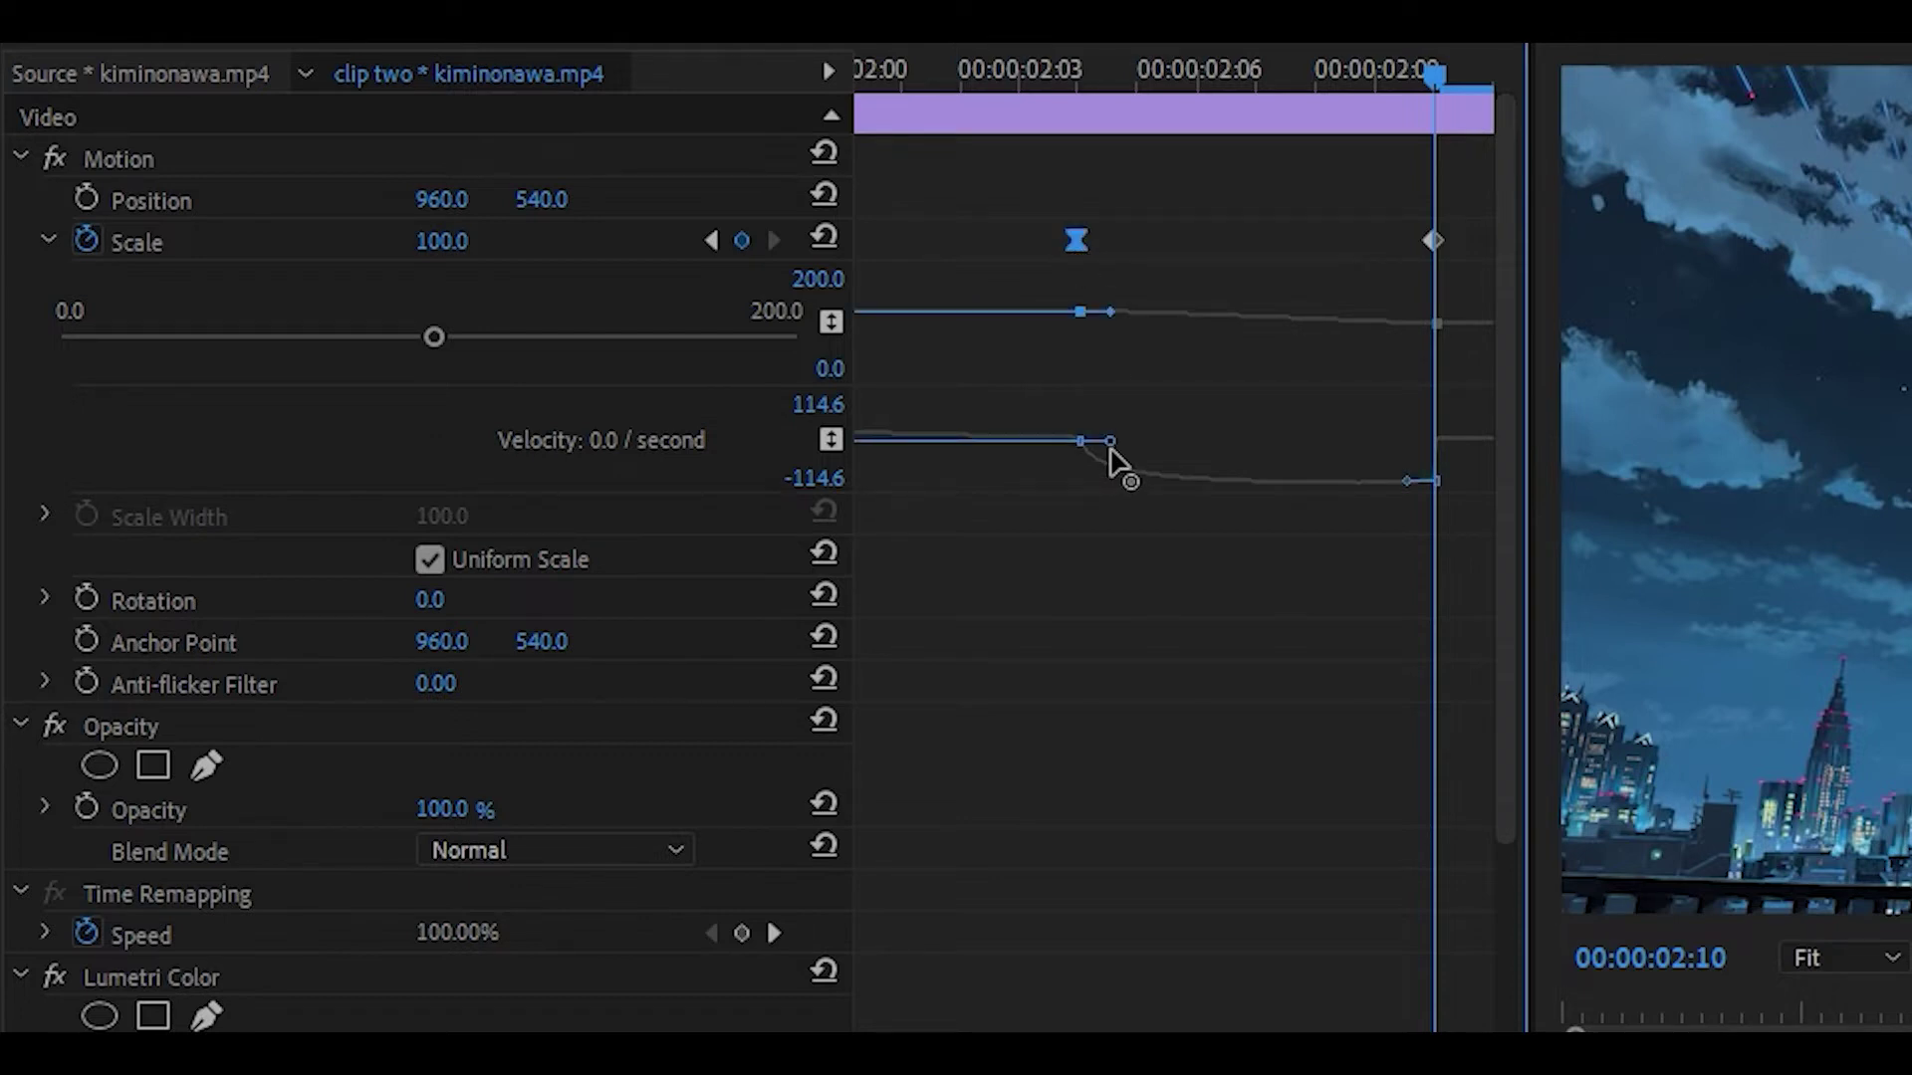
pyautogui.moveTo(1109, 447); pyautogui.dragTo(1357, 469)
pyautogui.click(1247, 453)
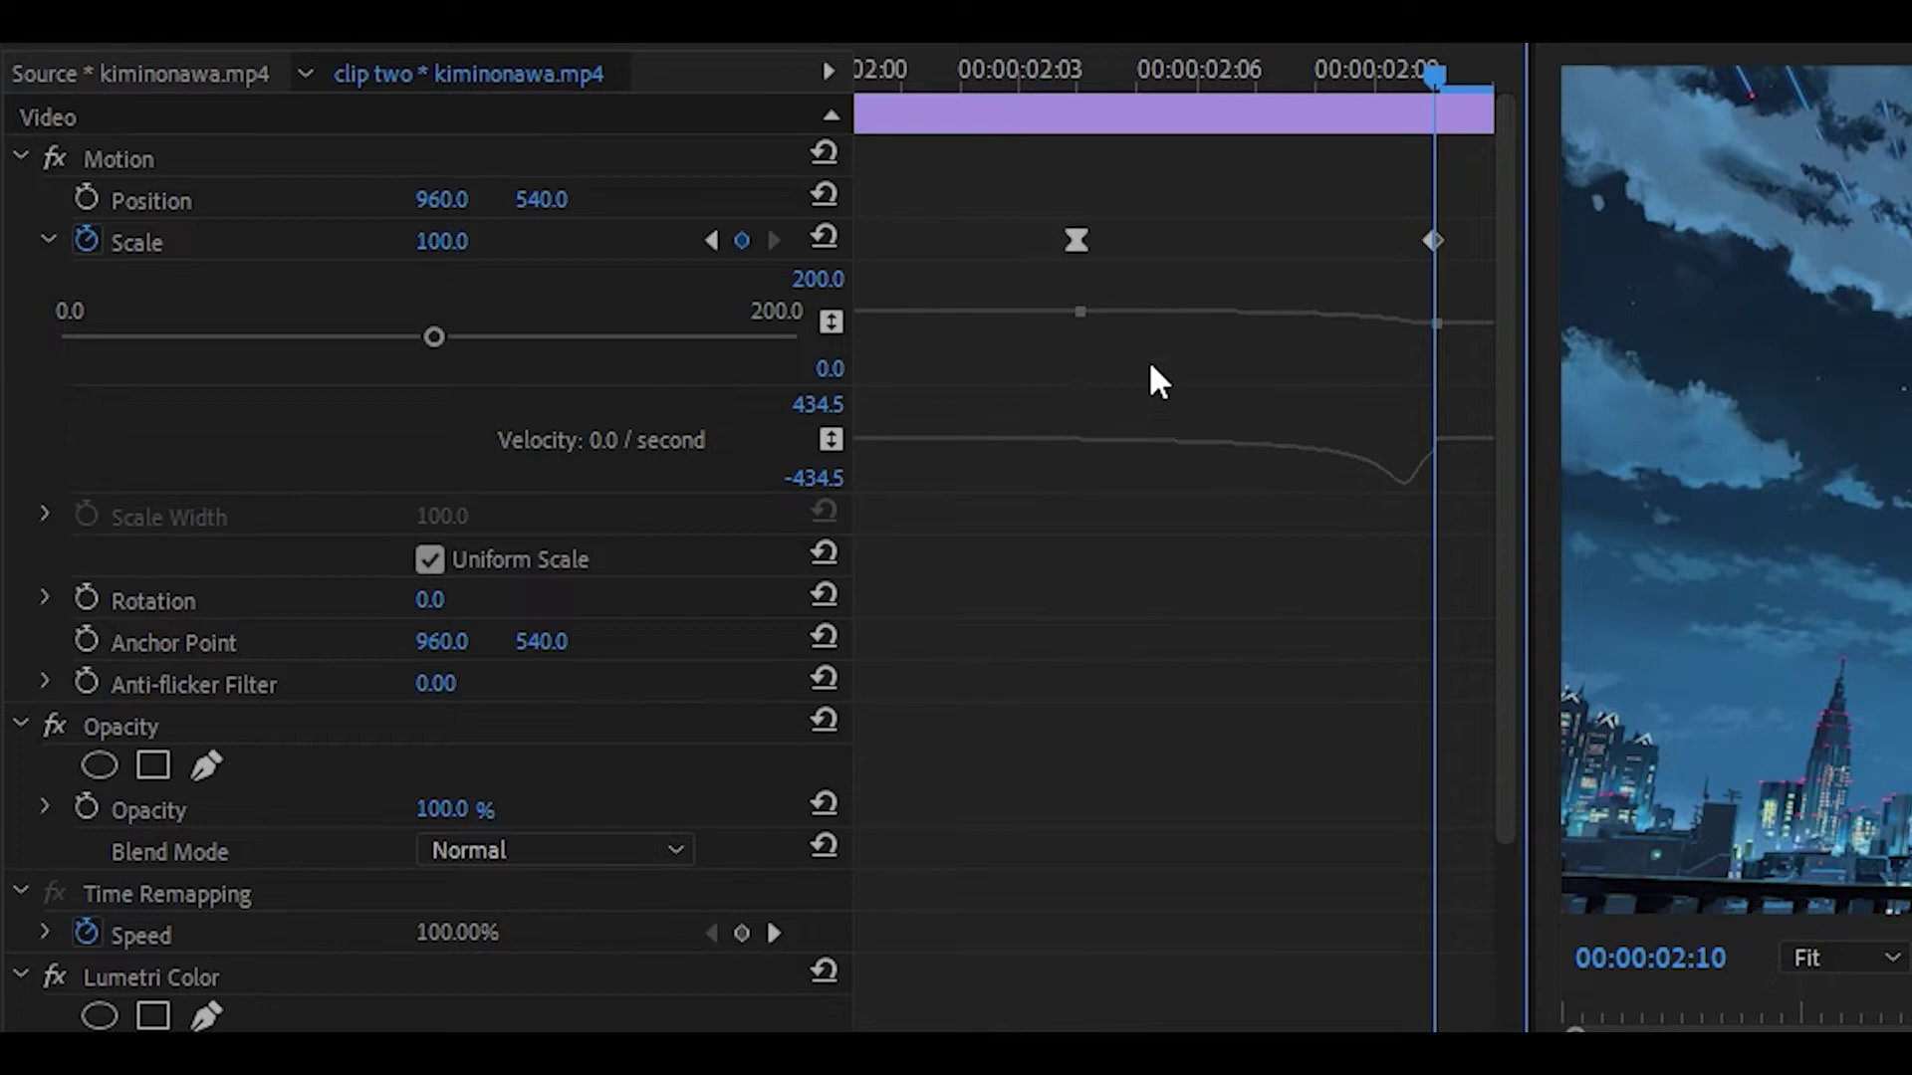
# Step: Scrub from 00:00:01:17 through the cut to preview the zoom
pyautogui.moveTo(1301, 760); pyautogui.dragTo(916, 773)
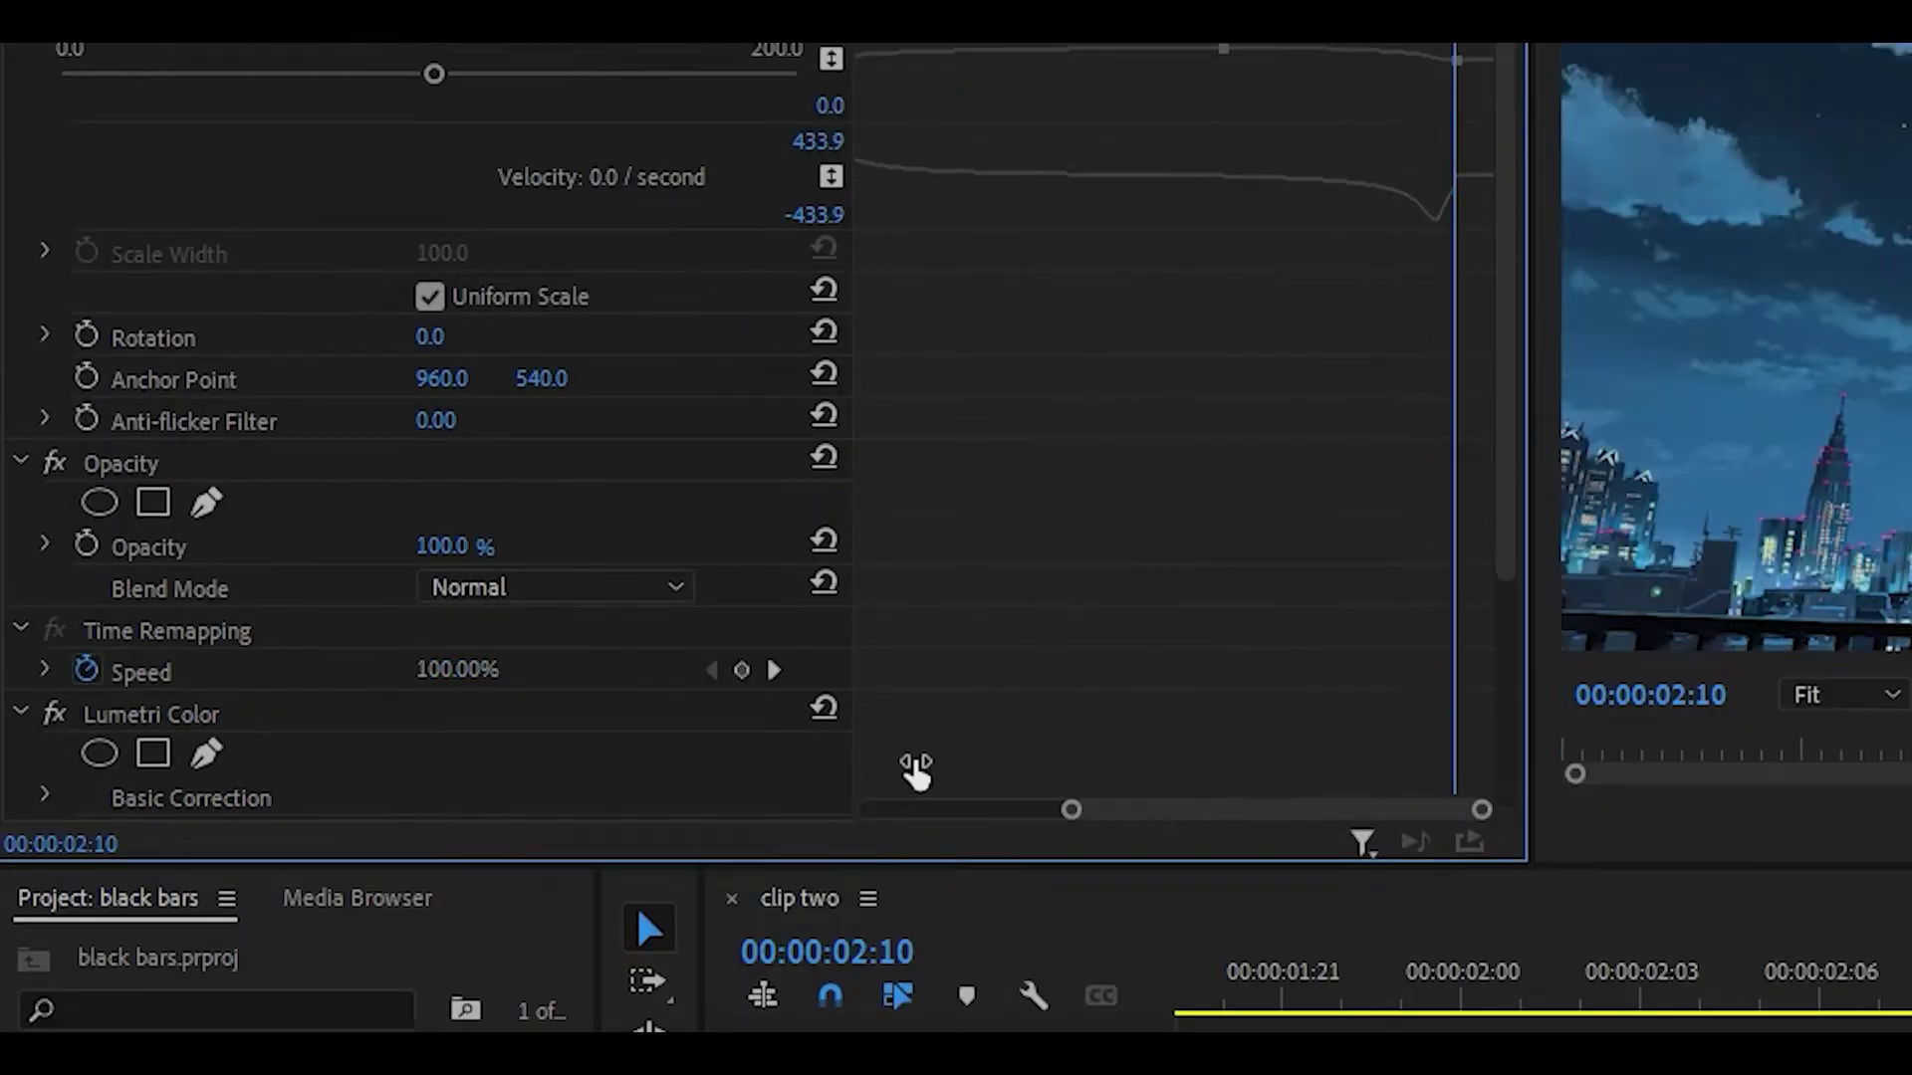
pyautogui.click(665, 831)
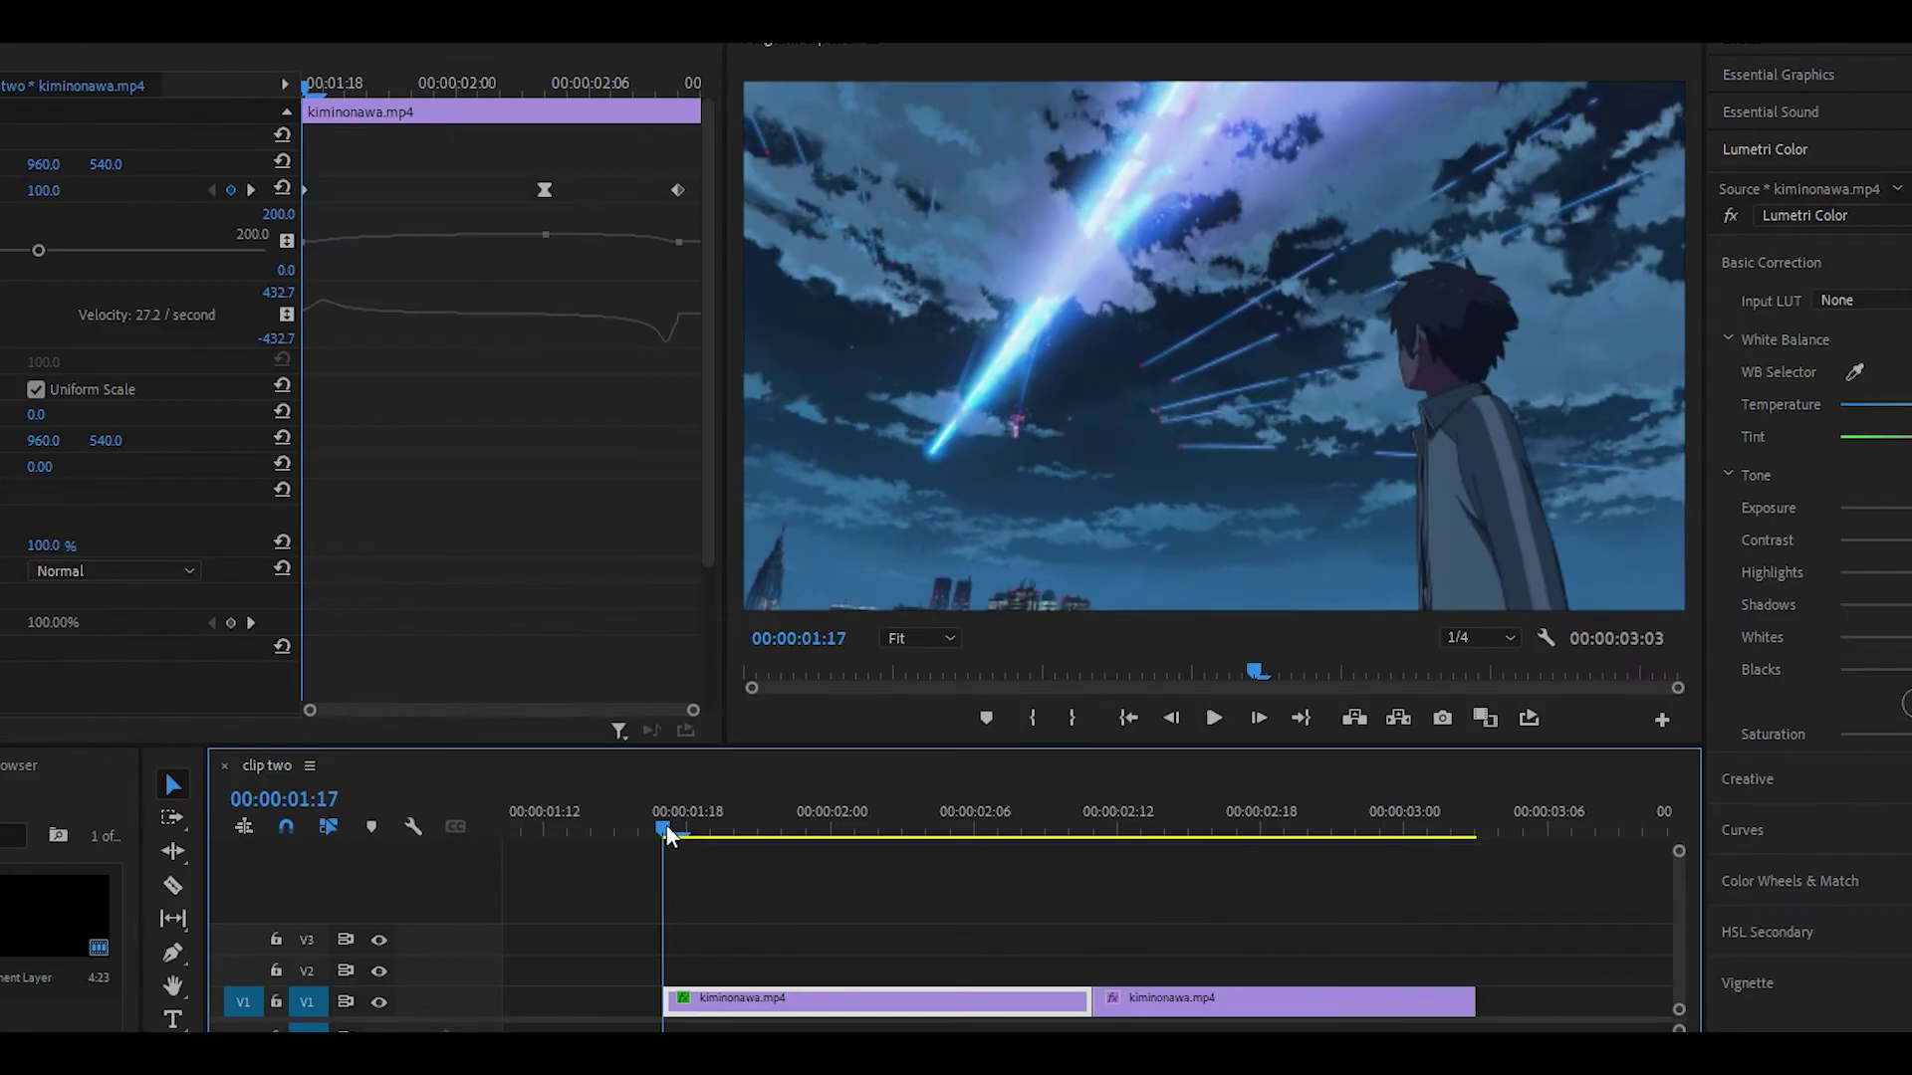
pyautogui.moveTo(667, 834); pyautogui.dragTo(1094, 854)
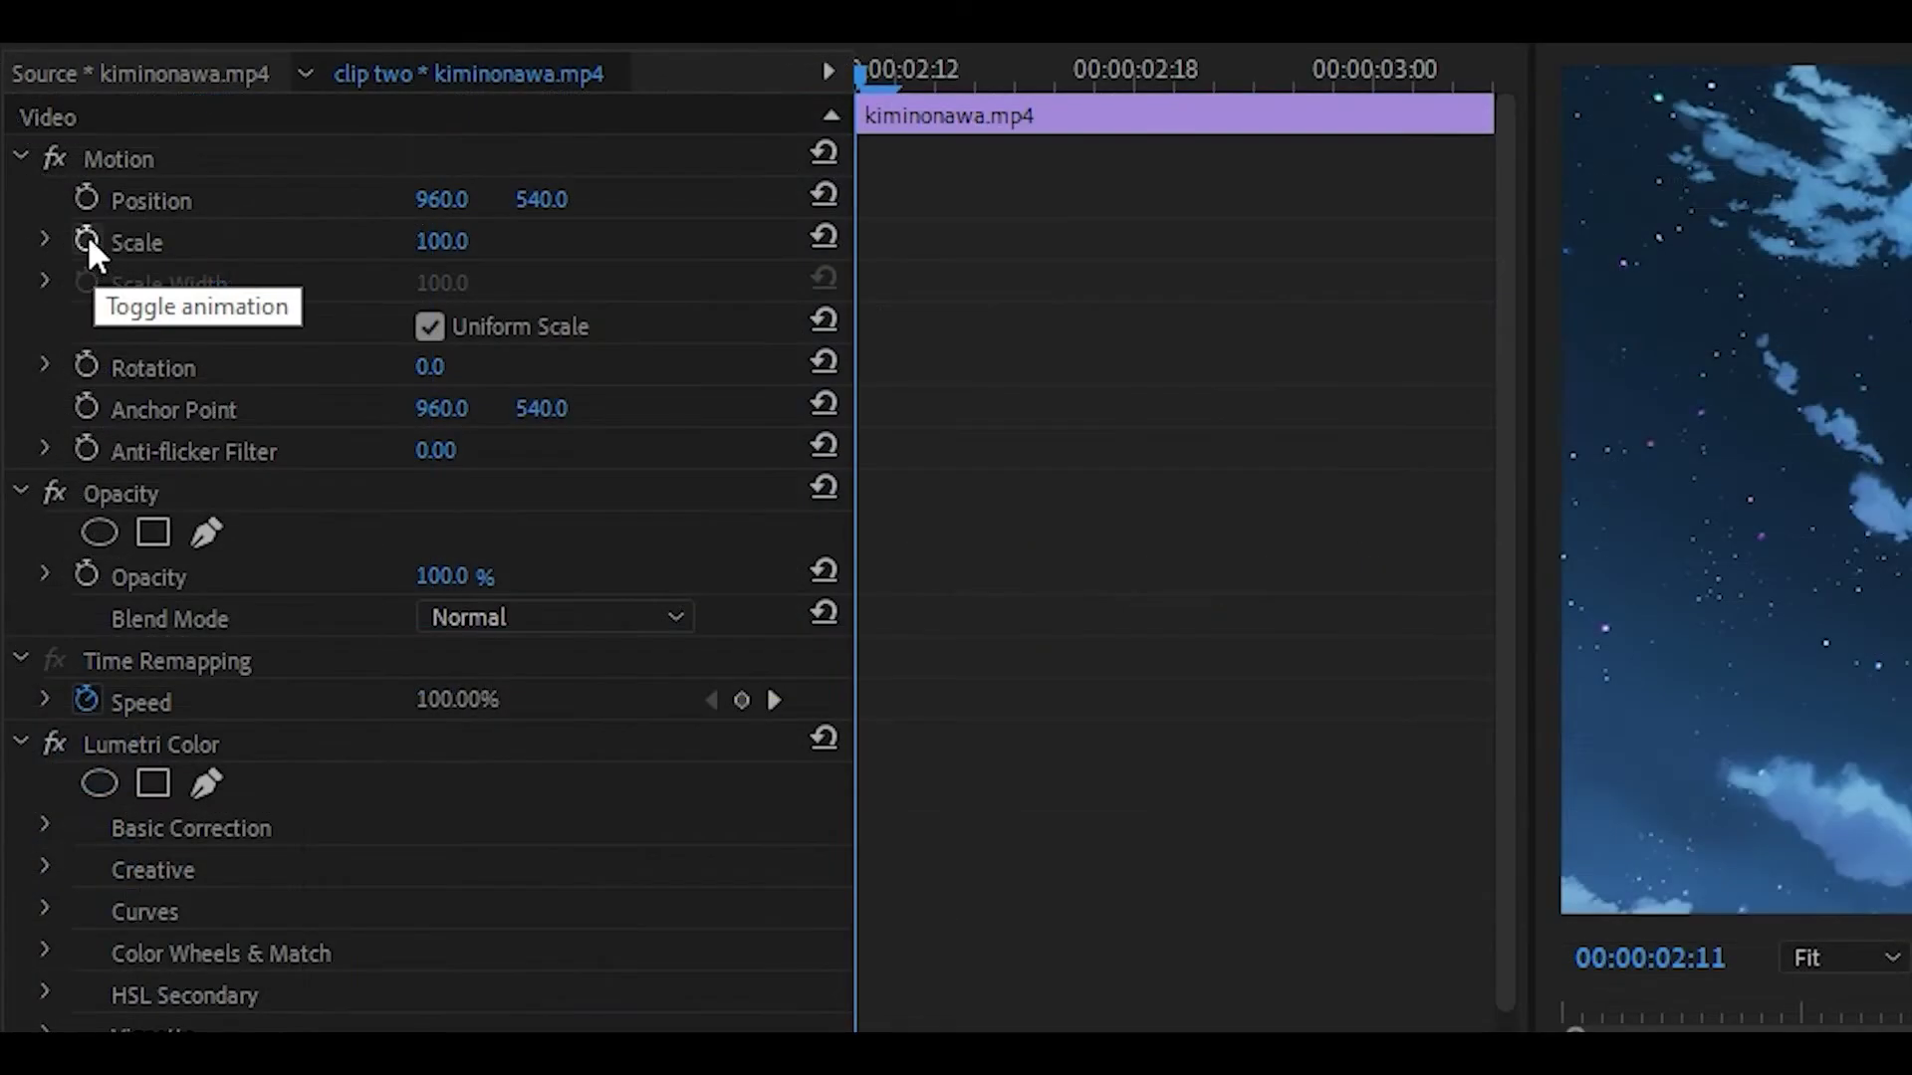
# Step: On the second clip, keyframe Scale from 130 to 100 at 00:00:03:02 with an eased velocity curve
pyautogui.click(87, 237)
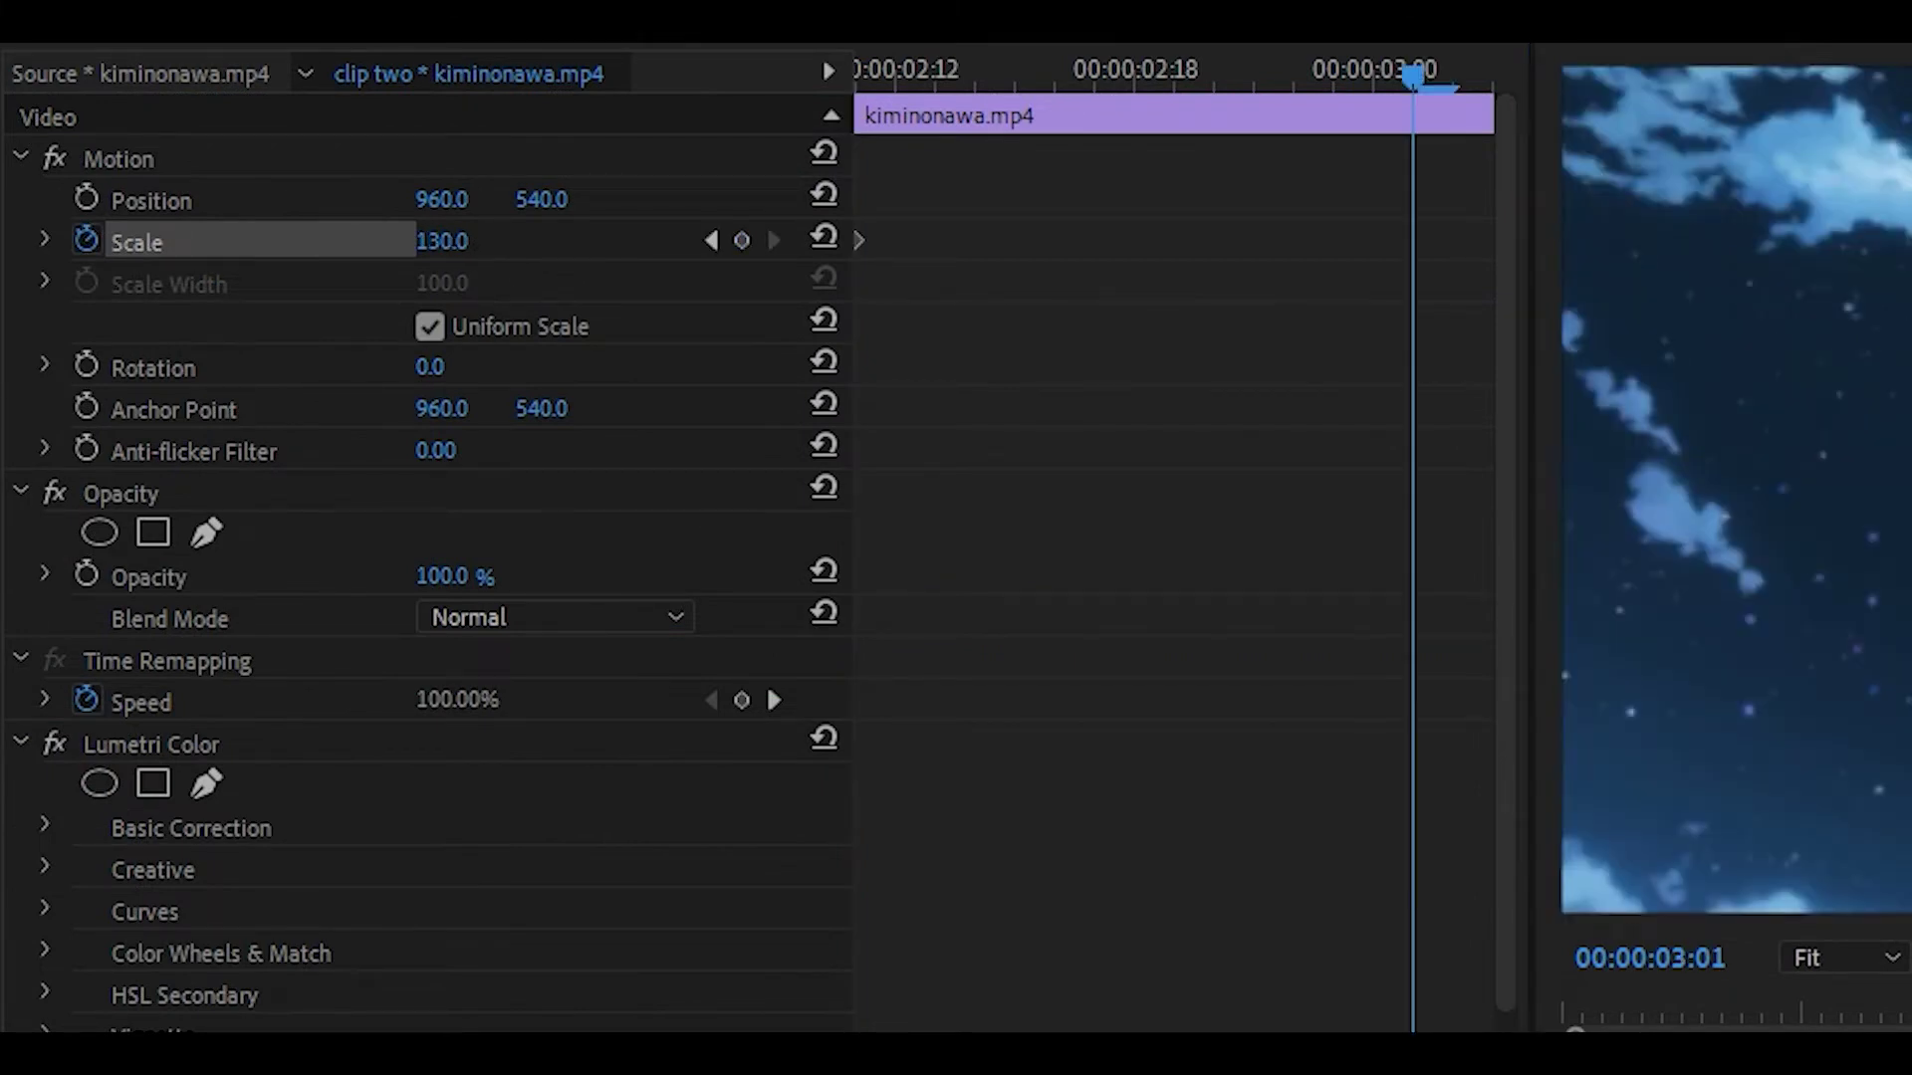
pyautogui.click(827, 230)
pyautogui.click(47, 241)
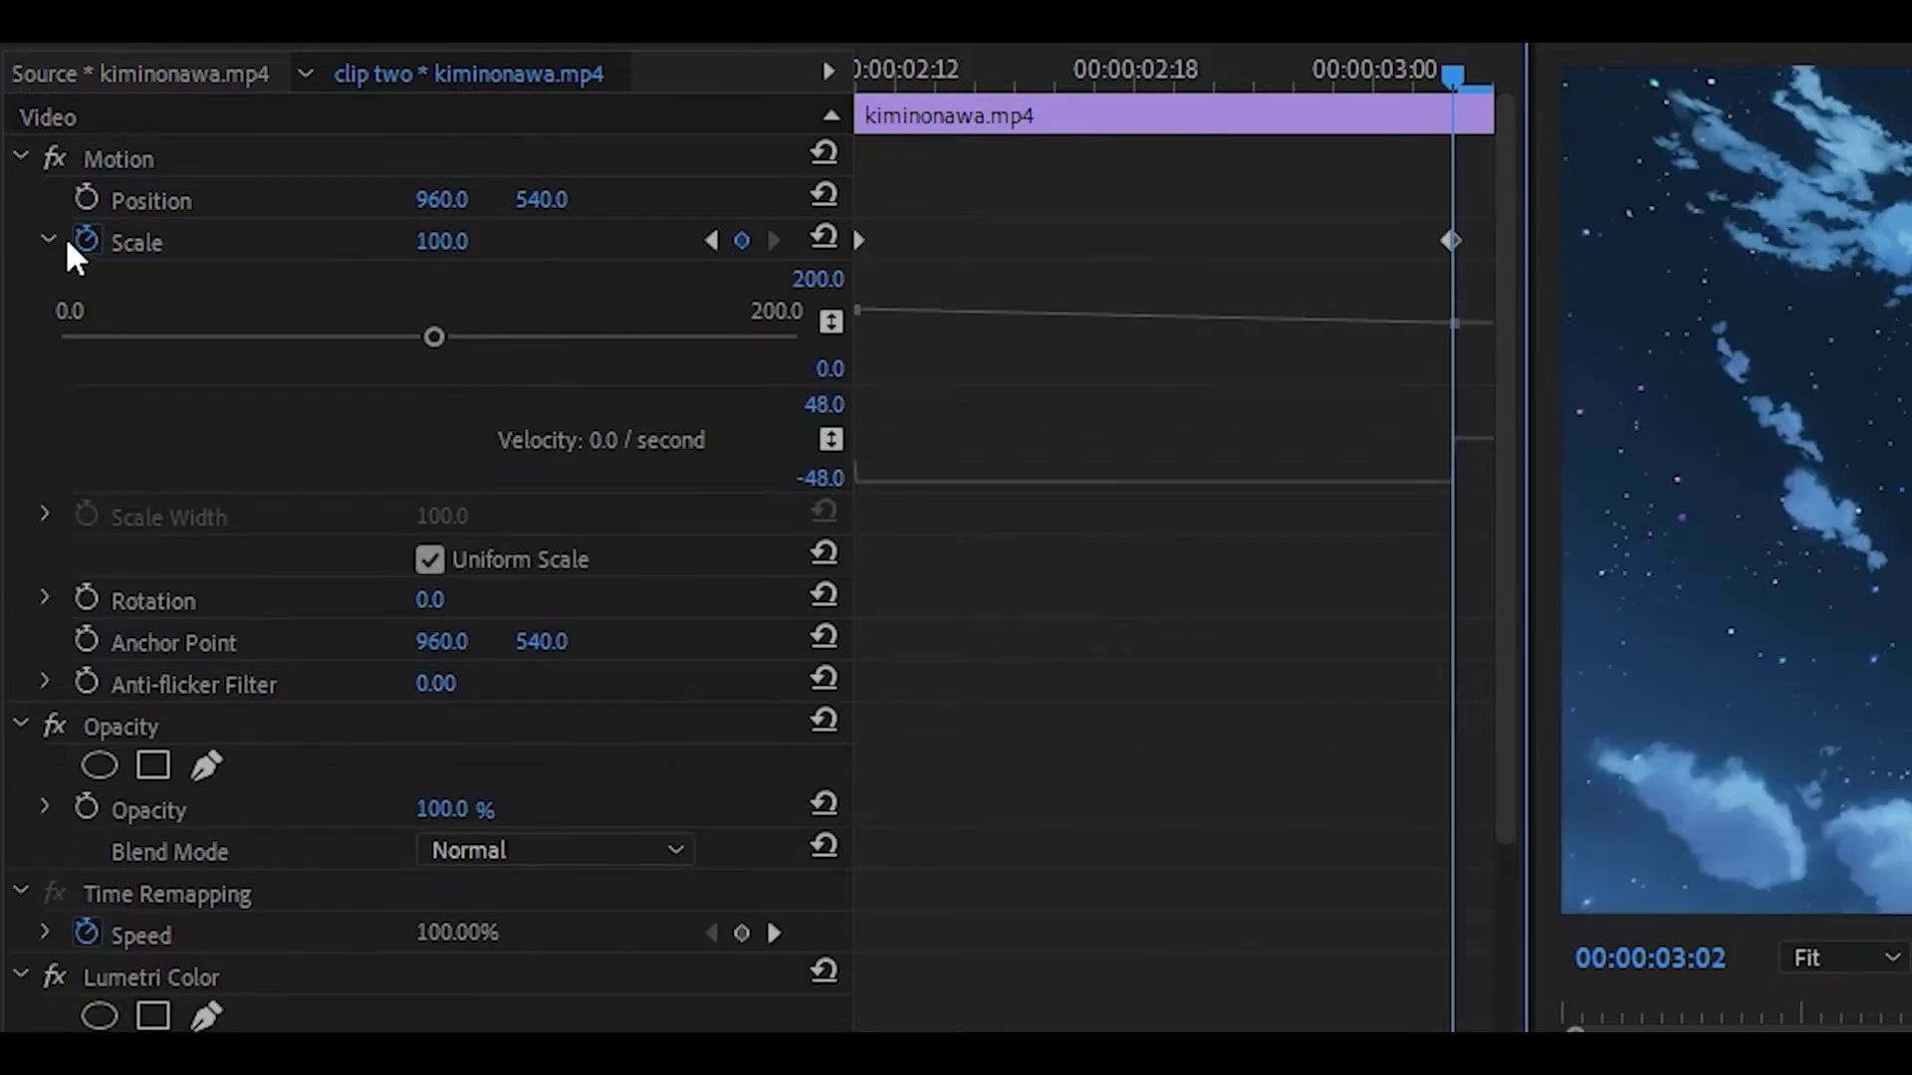
pyautogui.click(1450, 240)
pyautogui.moveTo(1402, 484); pyautogui.dragTo(958, 456)
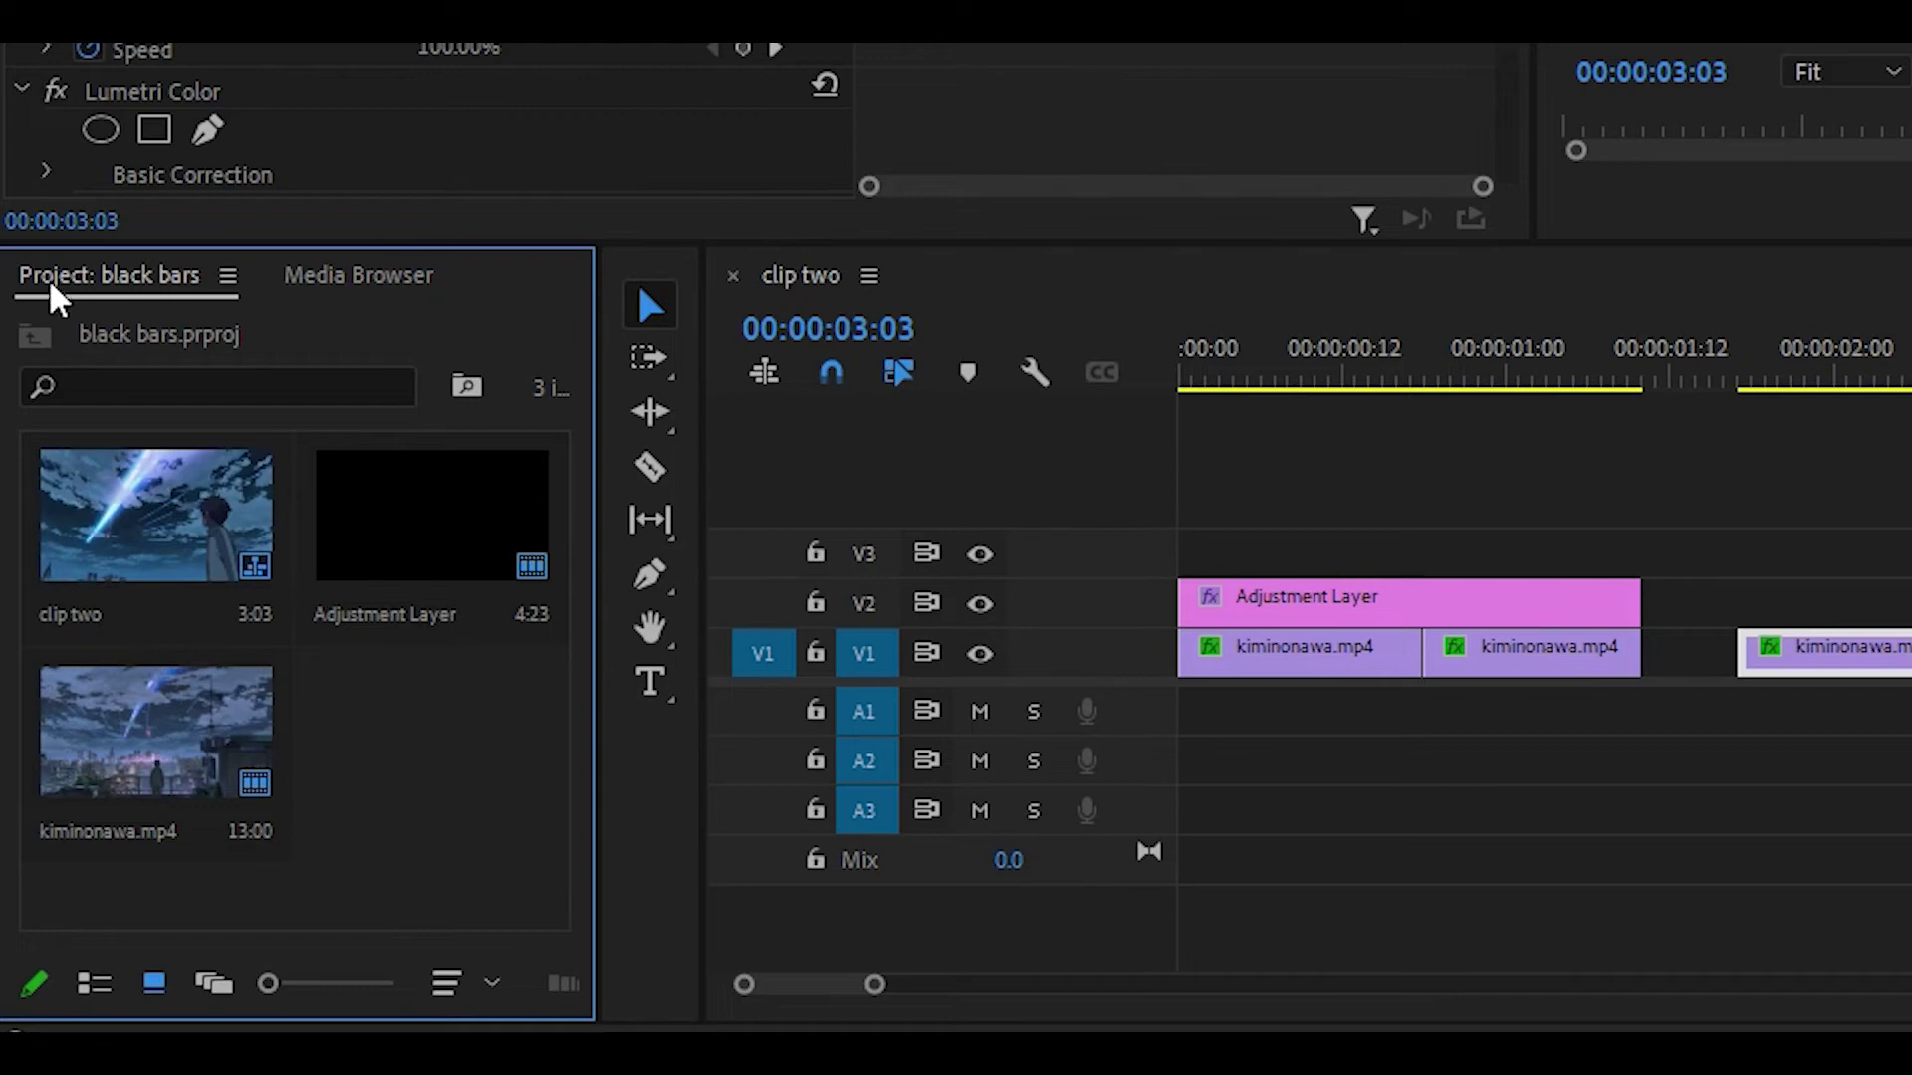
# Step: Create a new Adjustment Layer and drop it on V2 above the second clip
pyautogui.rightClick(431, 752)
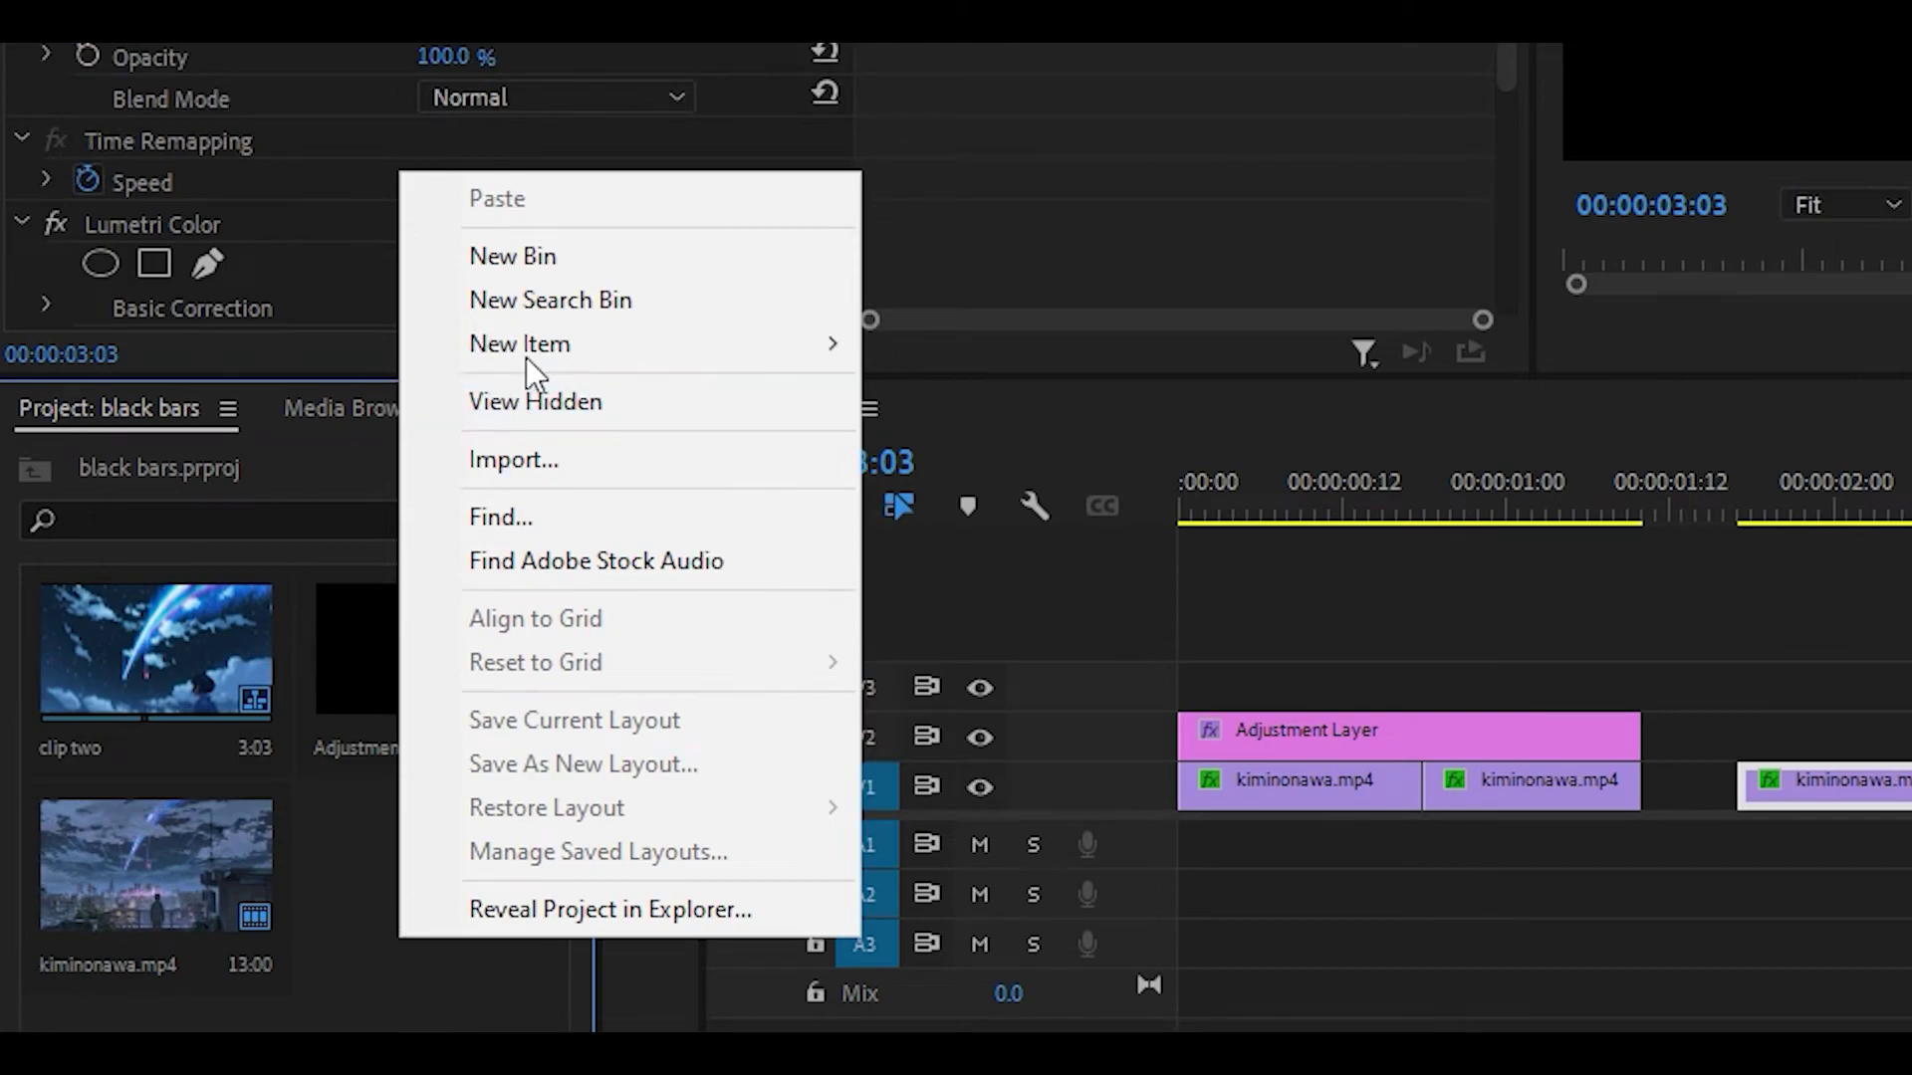
pyautogui.moveTo(566, 341)
pyautogui.click(1061, 470)
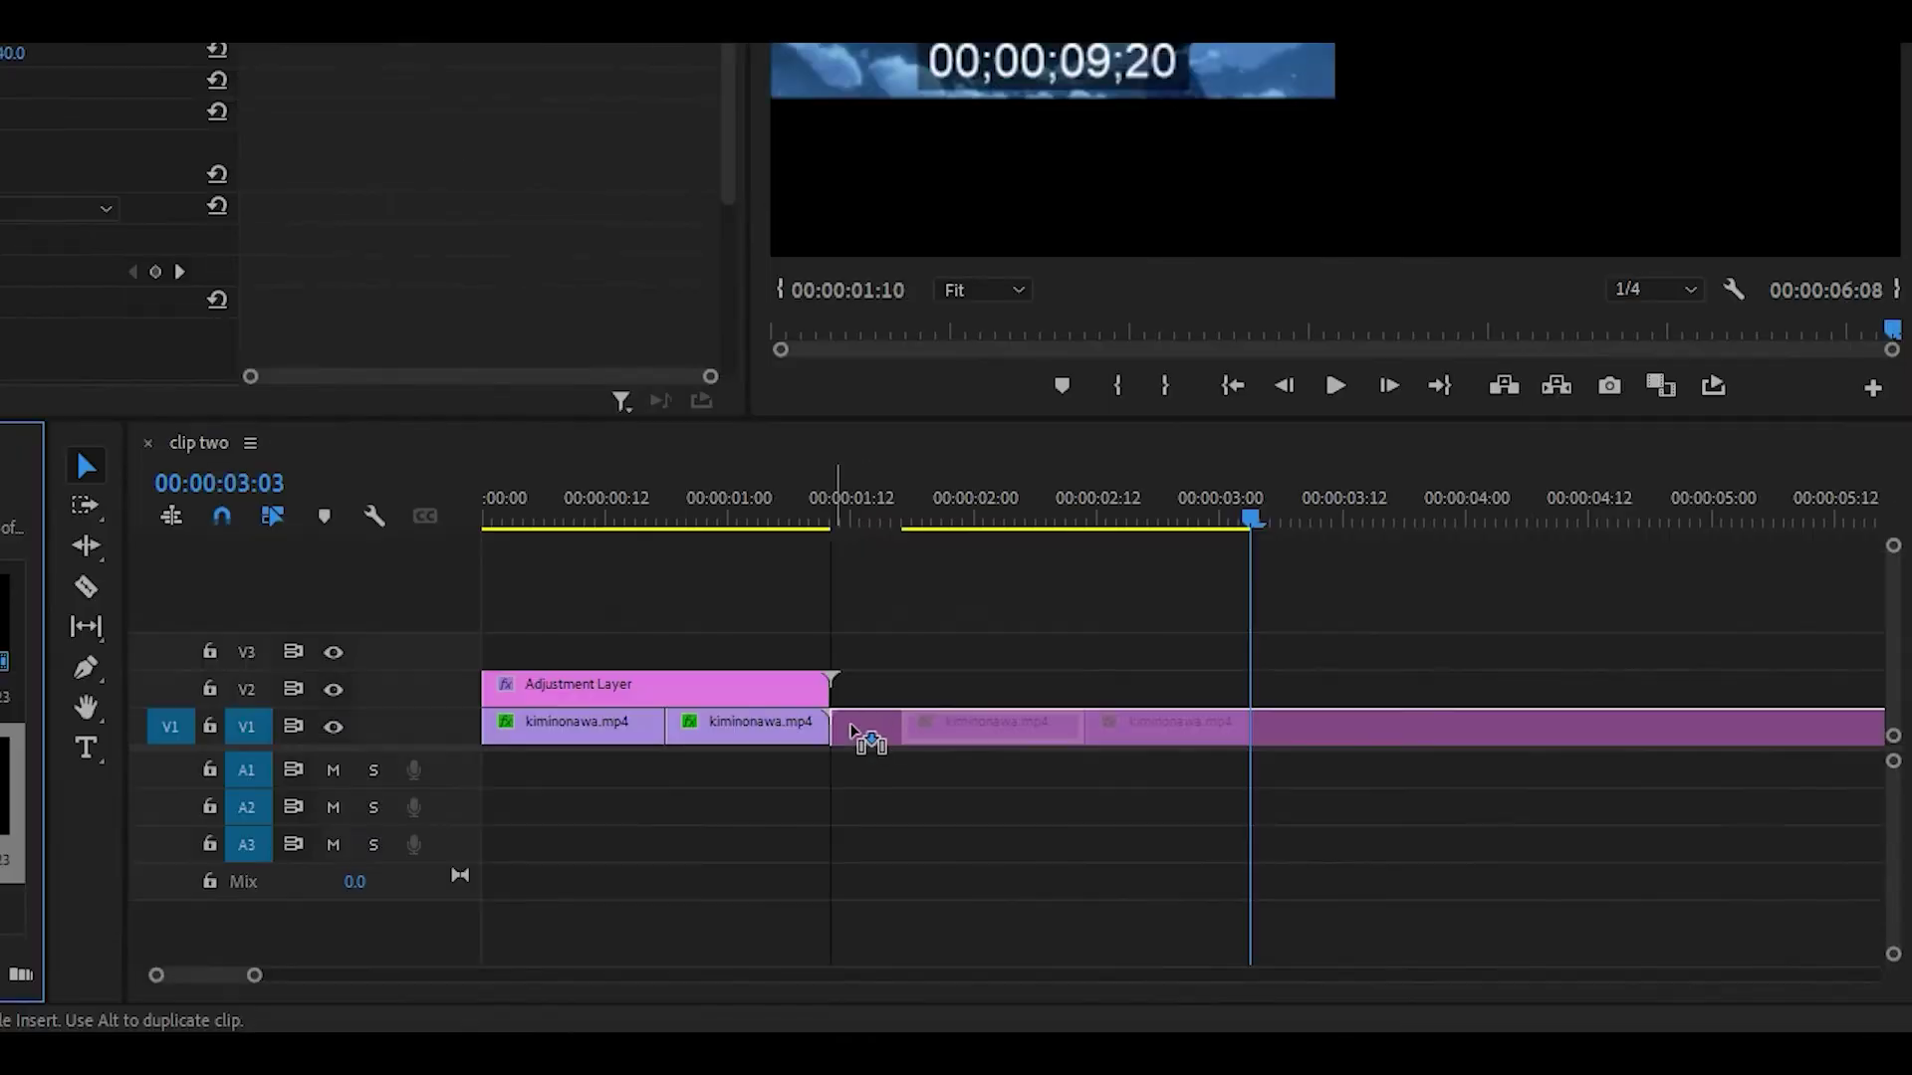
pyautogui.moveTo(1691, 797); pyautogui.dragTo(1747, 742)
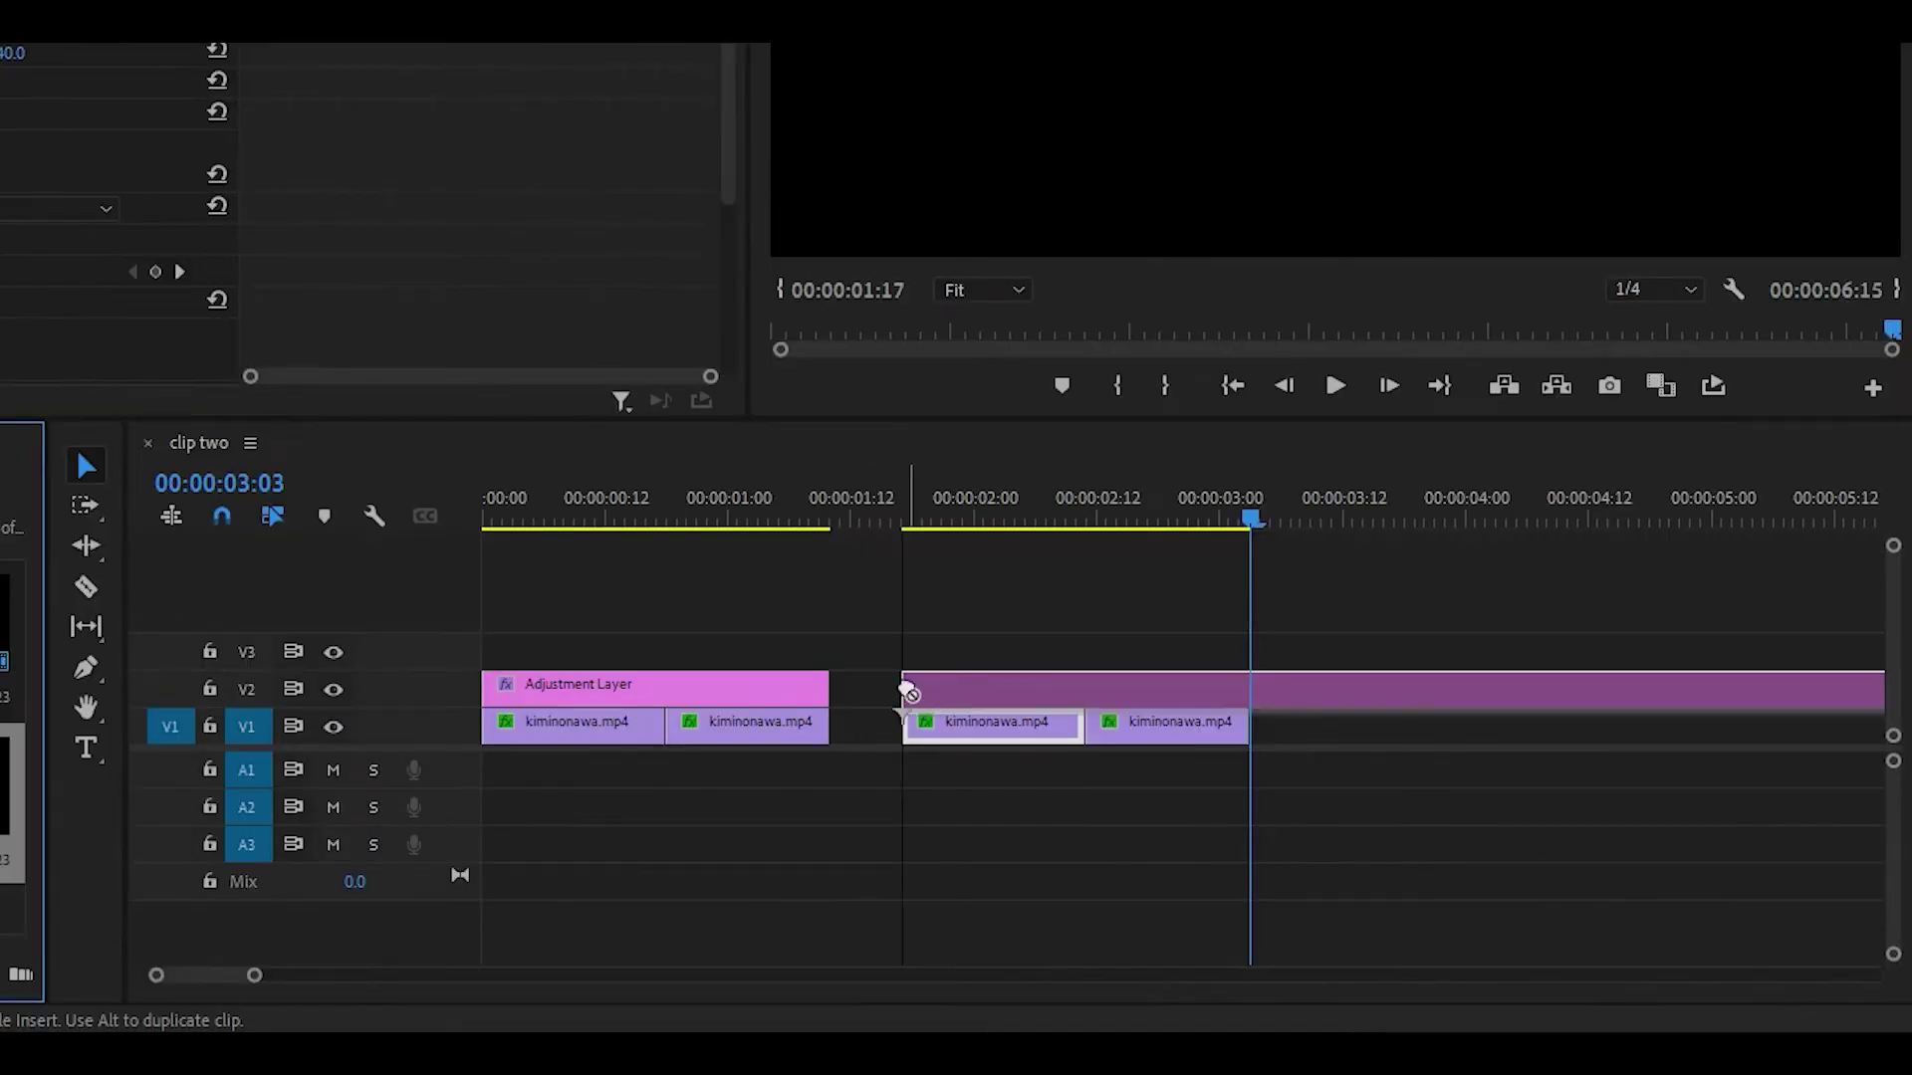
pyautogui.moveTo(906, 690); pyautogui.dragTo(906, 690)
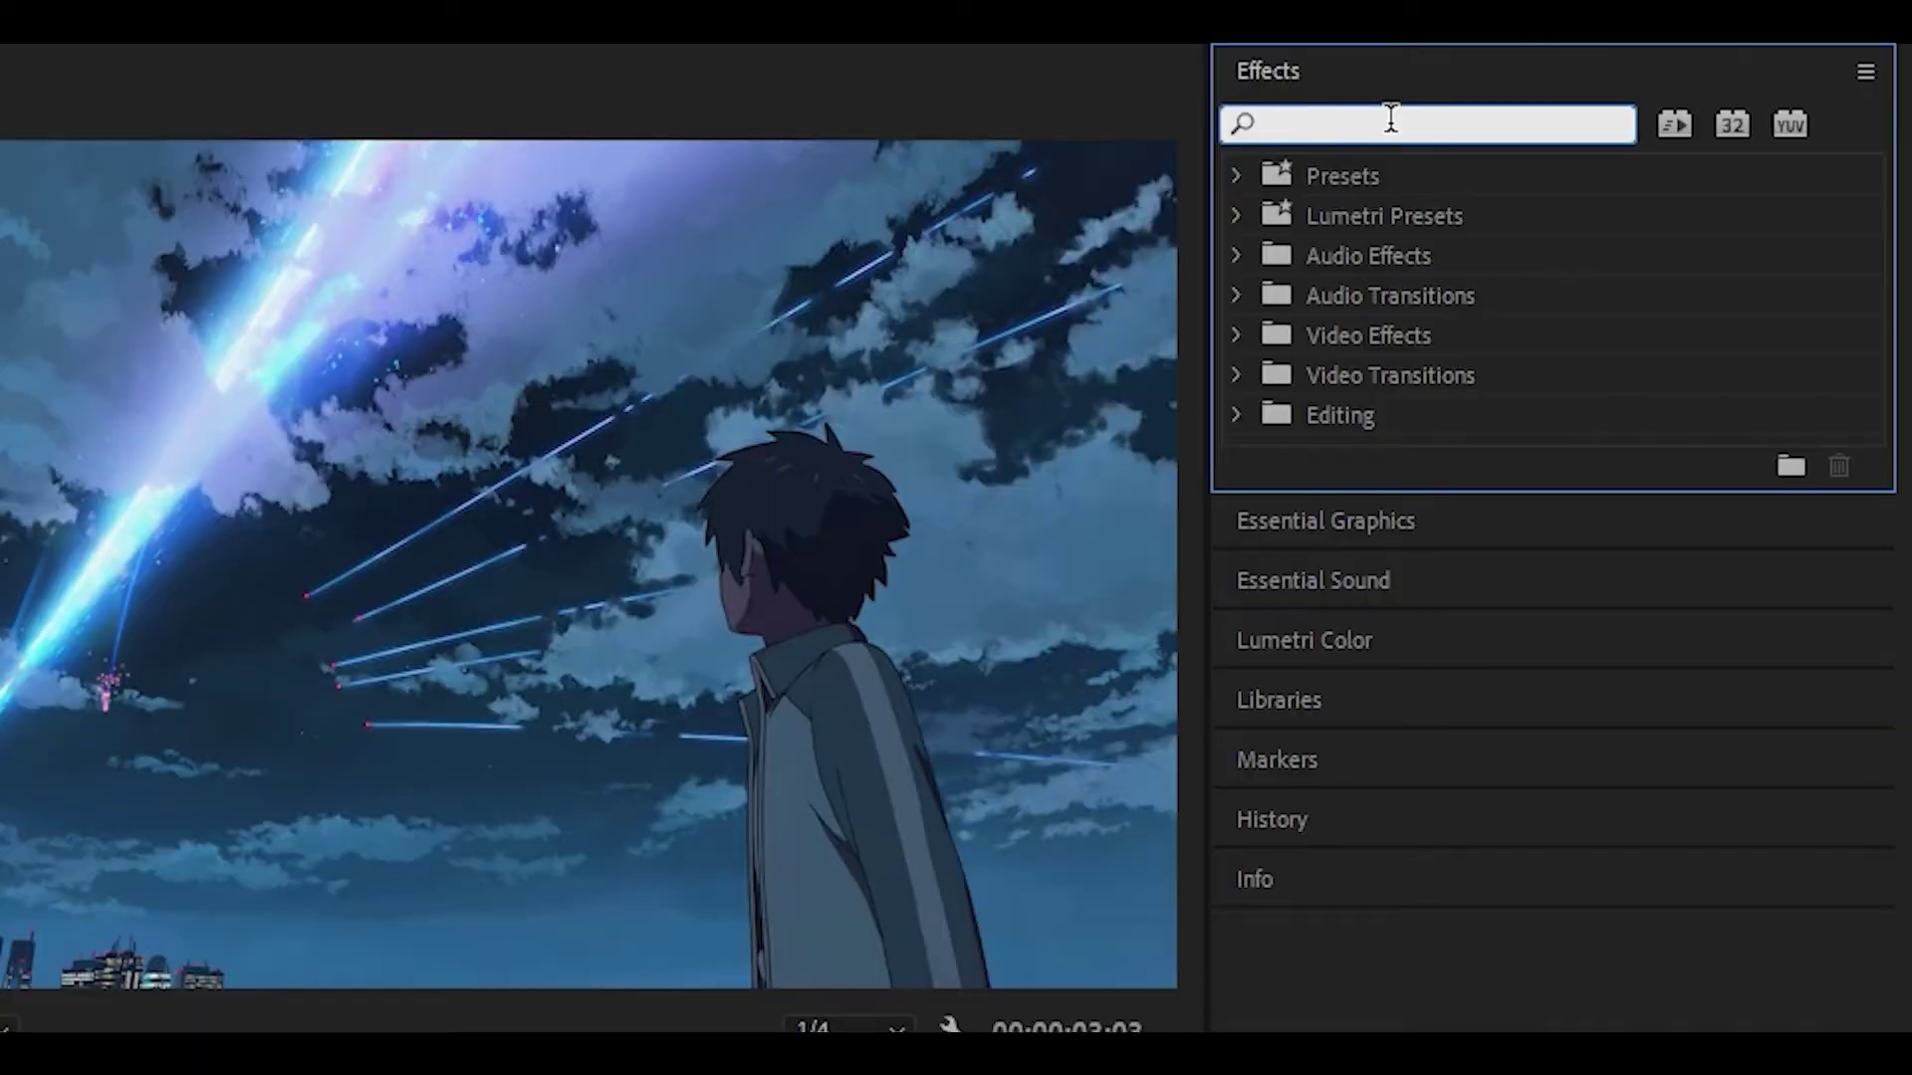
# Step: Apply Crop to the adjustment layer and start Top and Bottom keyframes at 0%
pyautogui.write('crop')
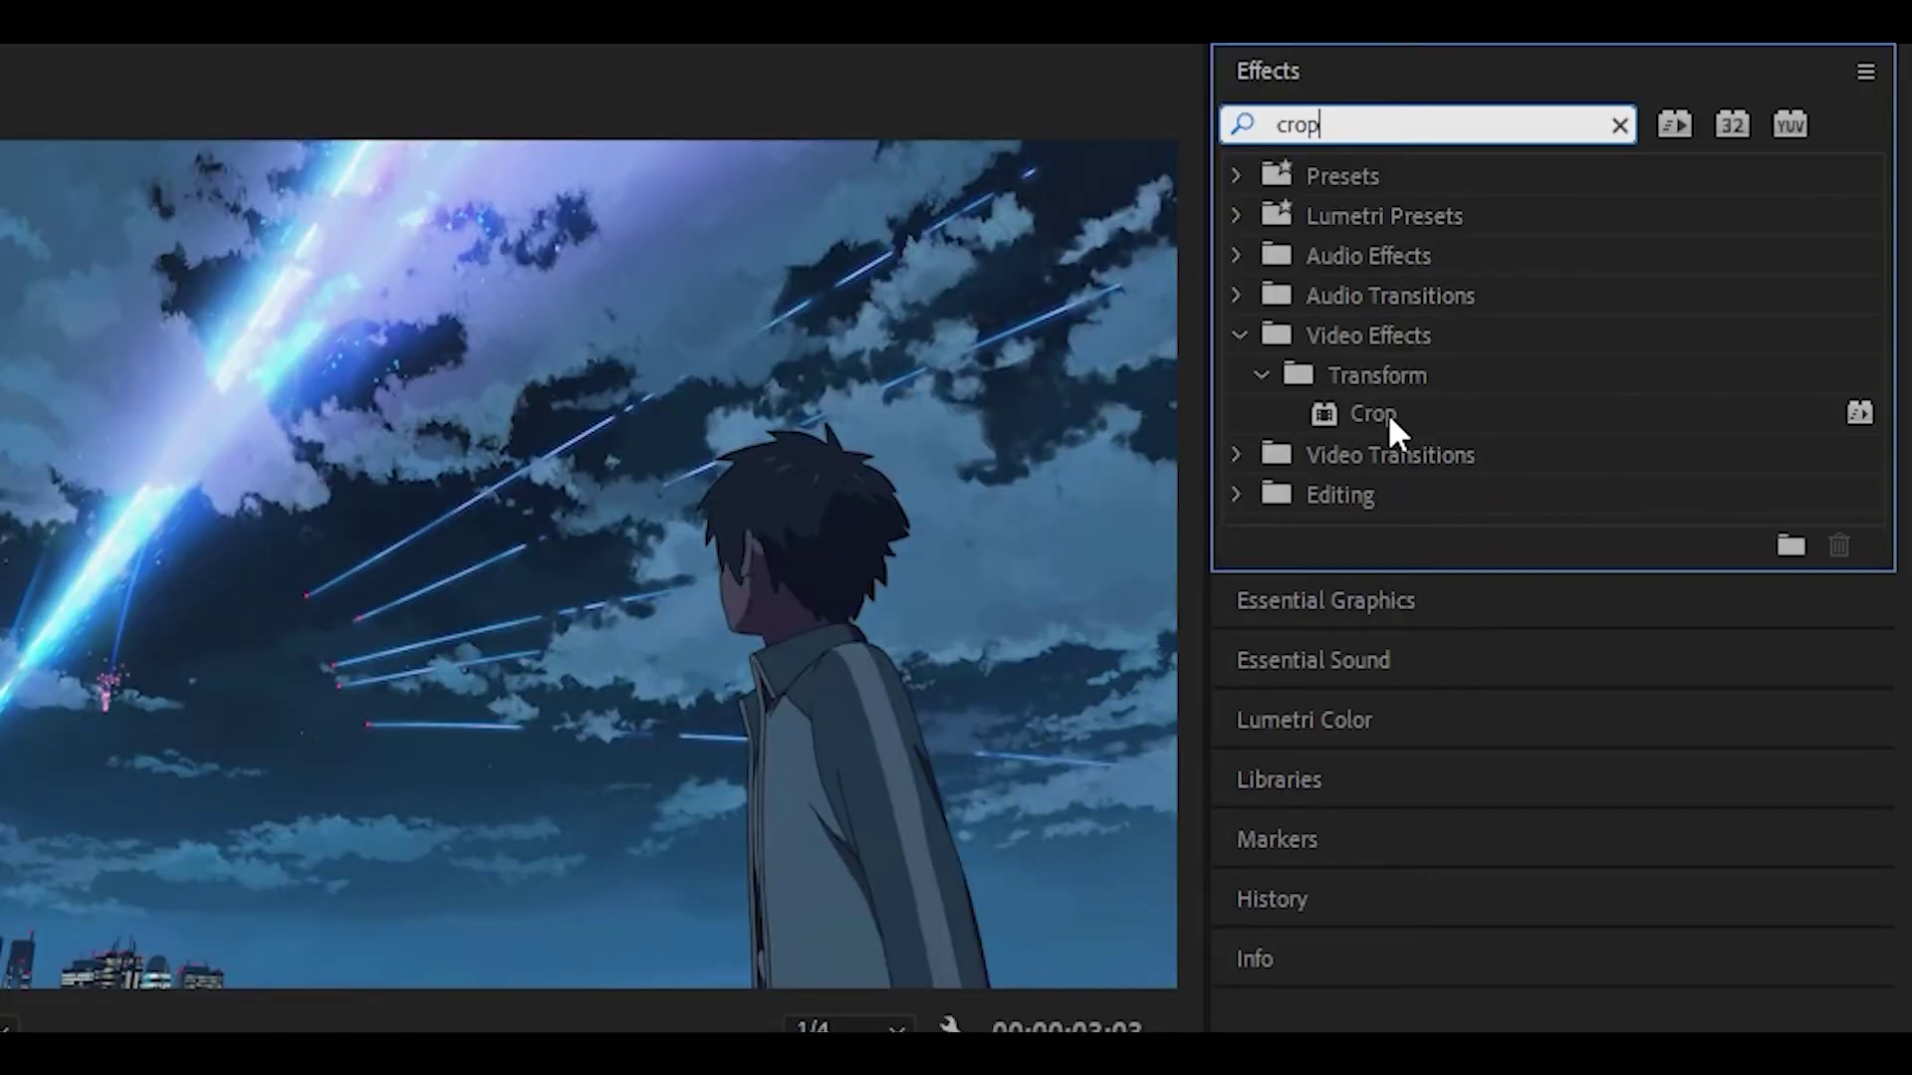
pyautogui.click(1326, 422)
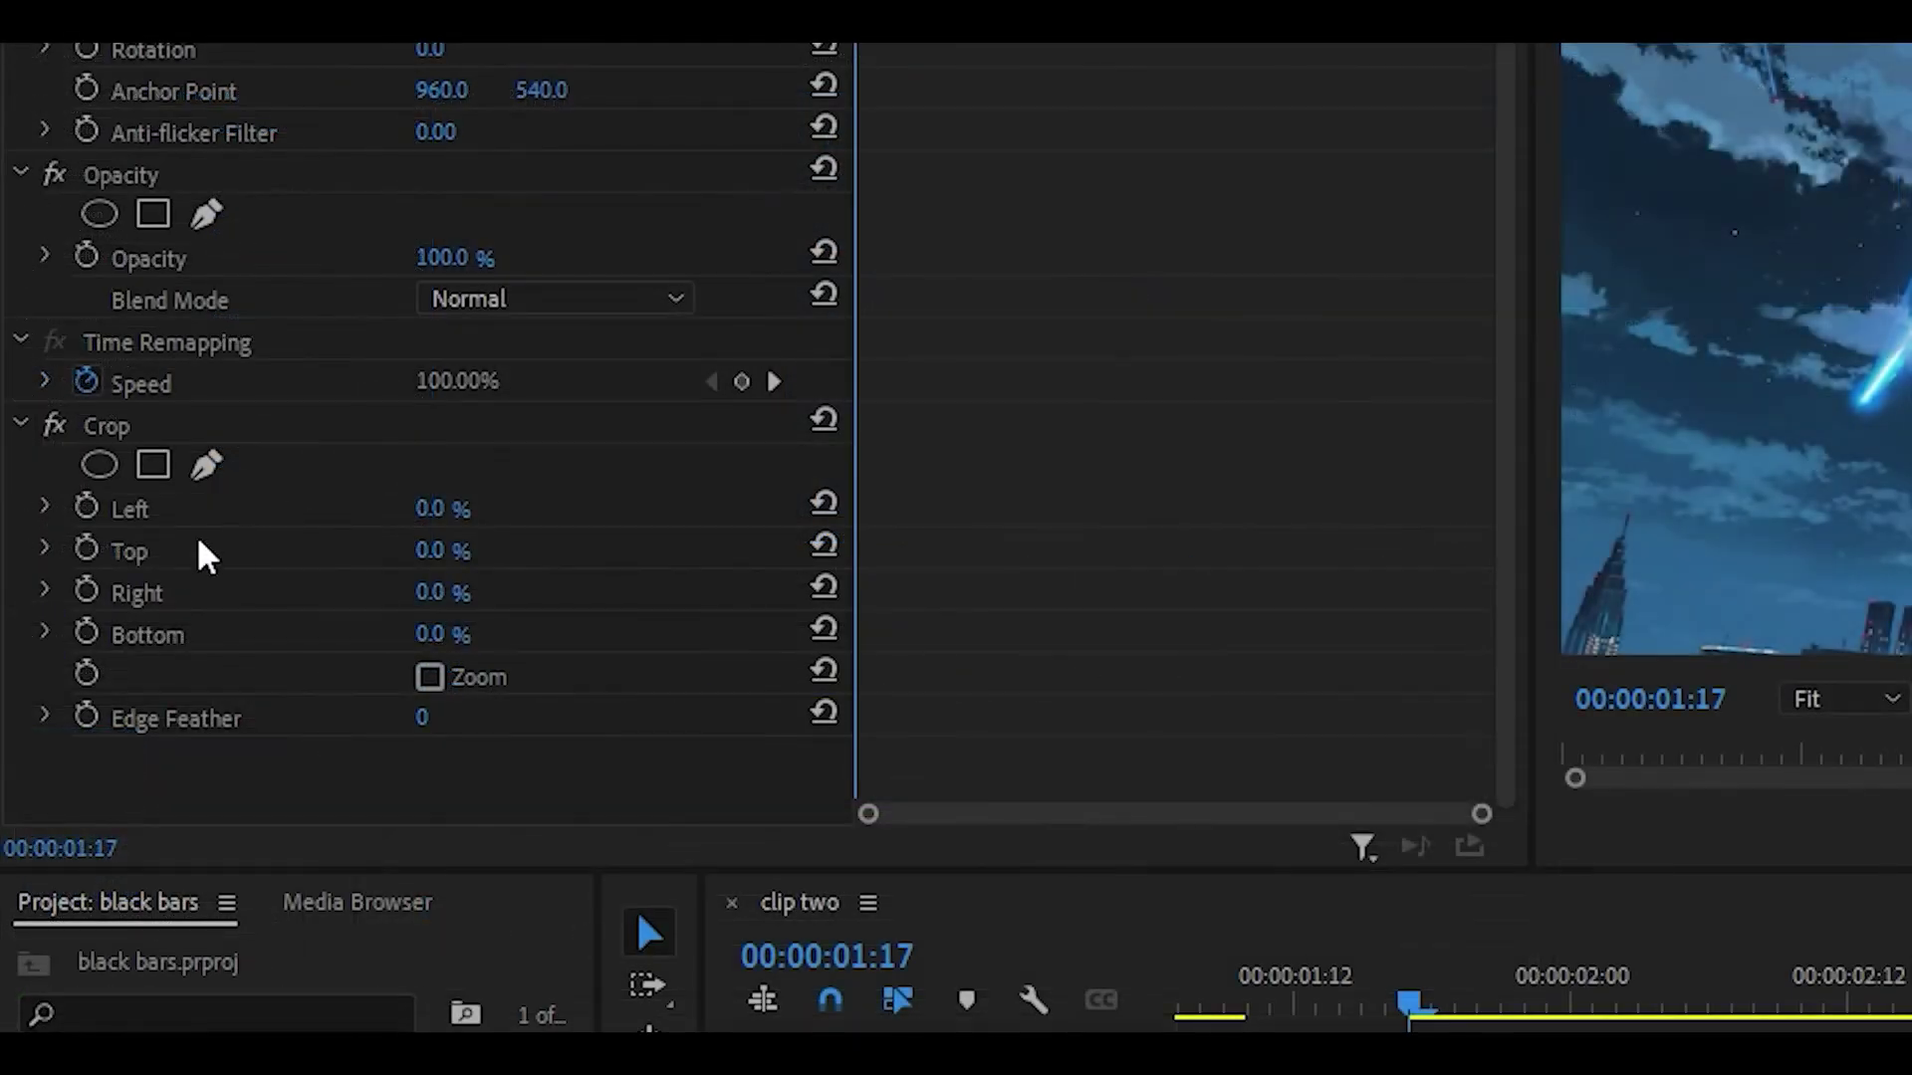
pyautogui.click(85, 551)
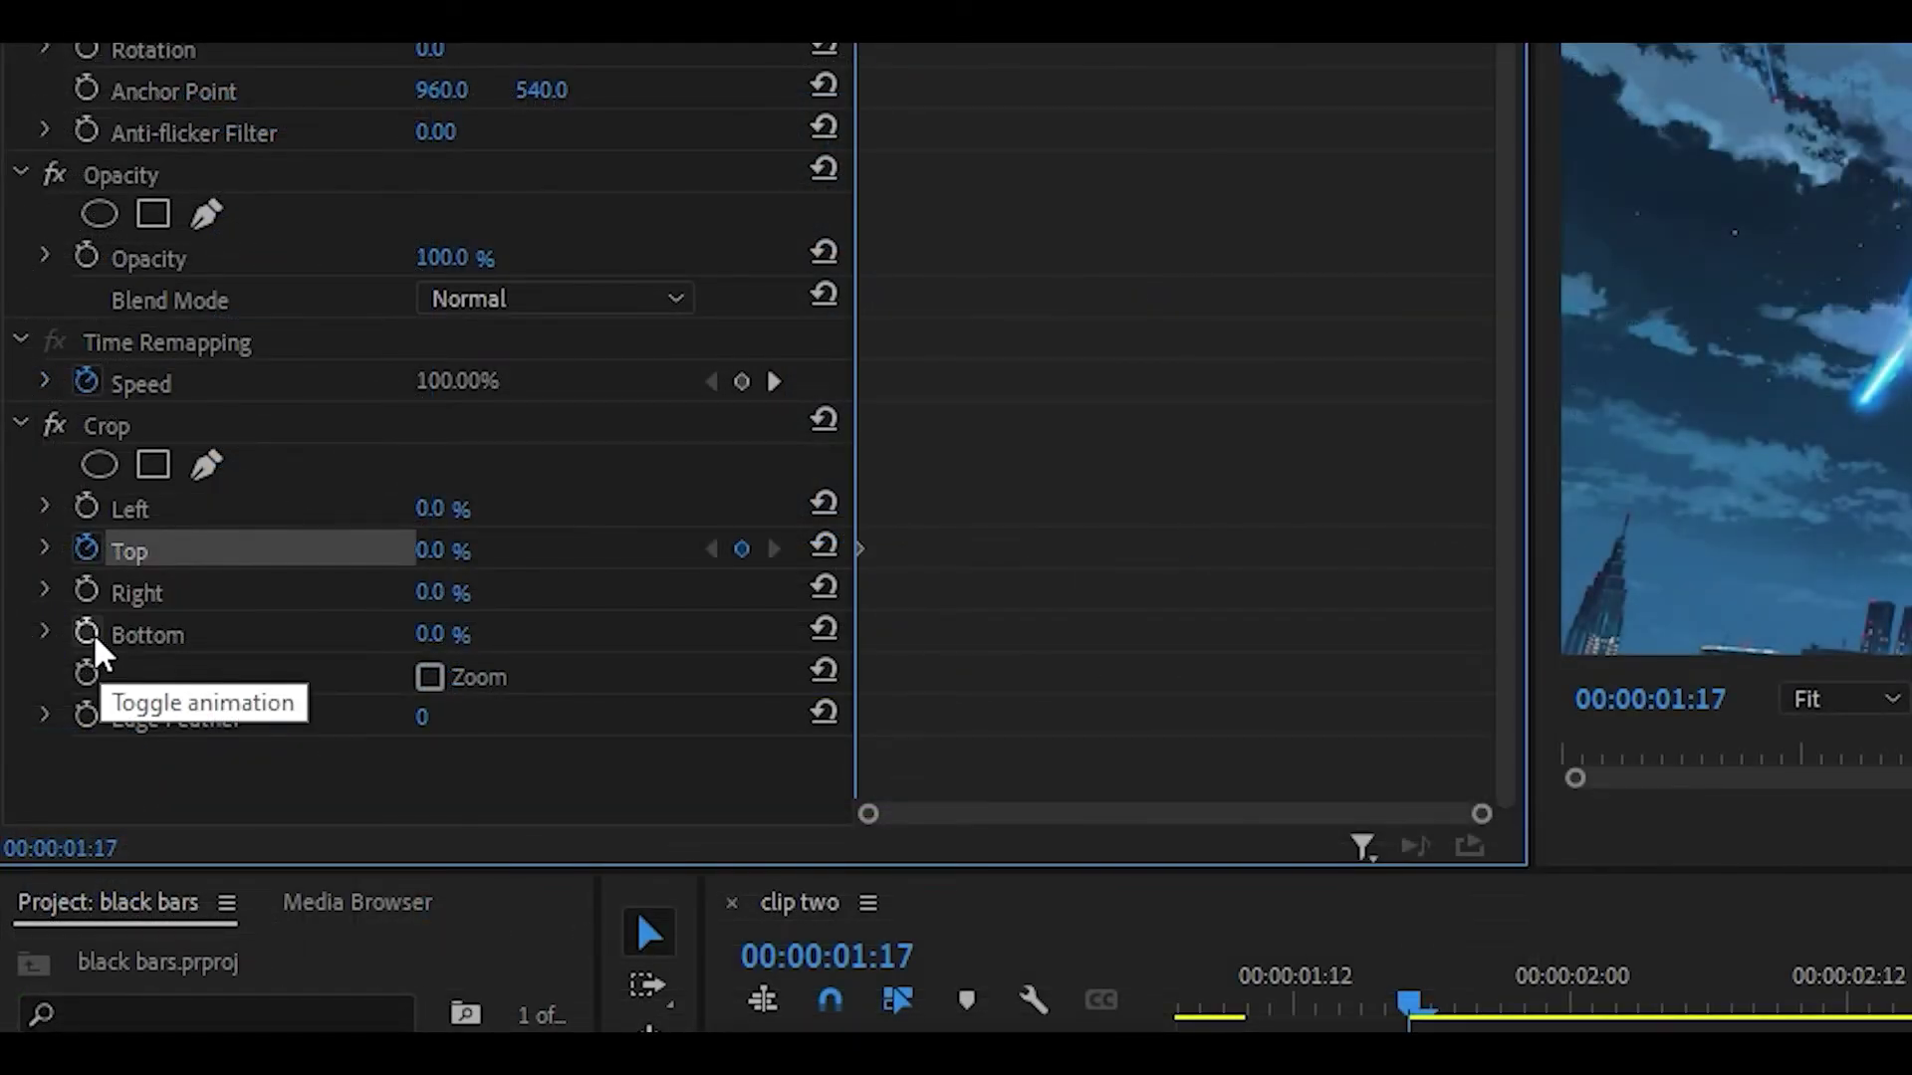
pyautogui.click(87, 635)
pyautogui.click(1777, 1000)
pyautogui.moveTo(933, 515); pyautogui.dragTo(967, 518)
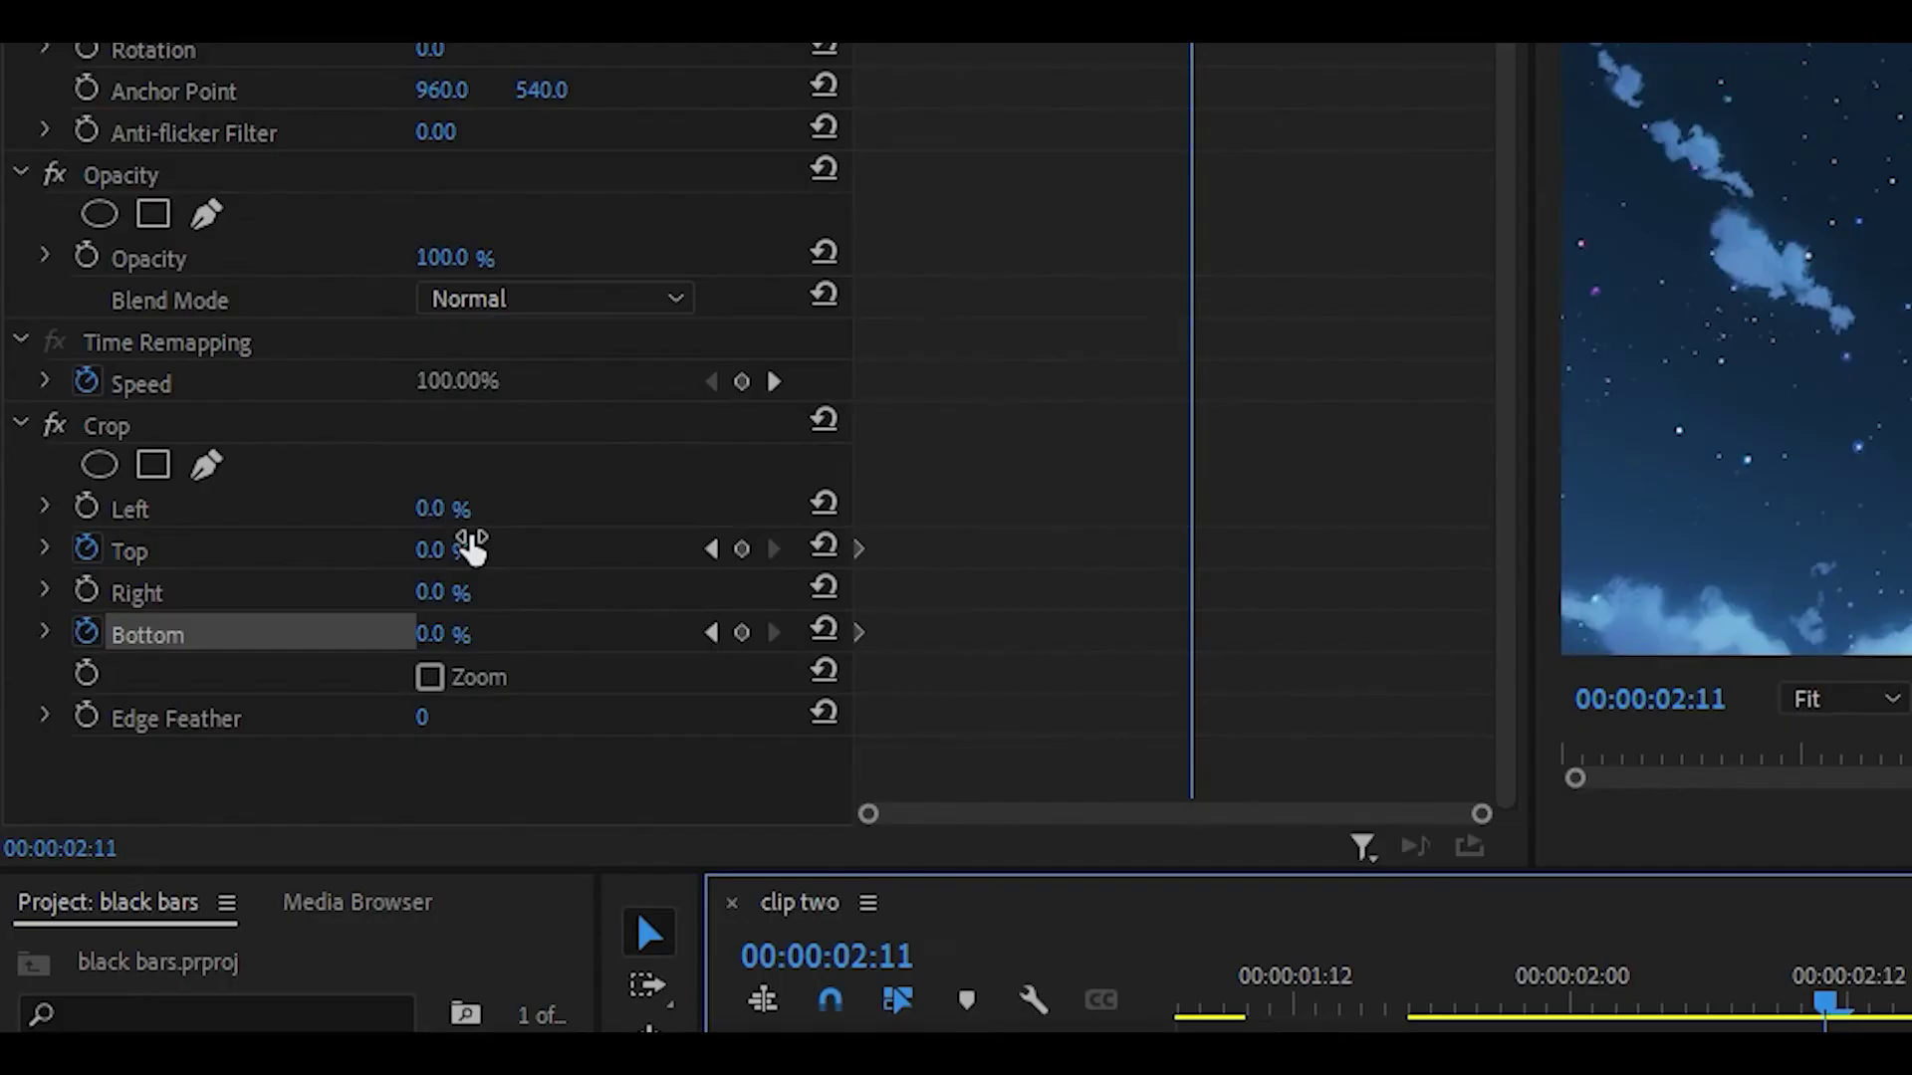
# Step: At 00:00:02:11, set Crop Top and Bottom to 15%
pyautogui.click(470, 547)
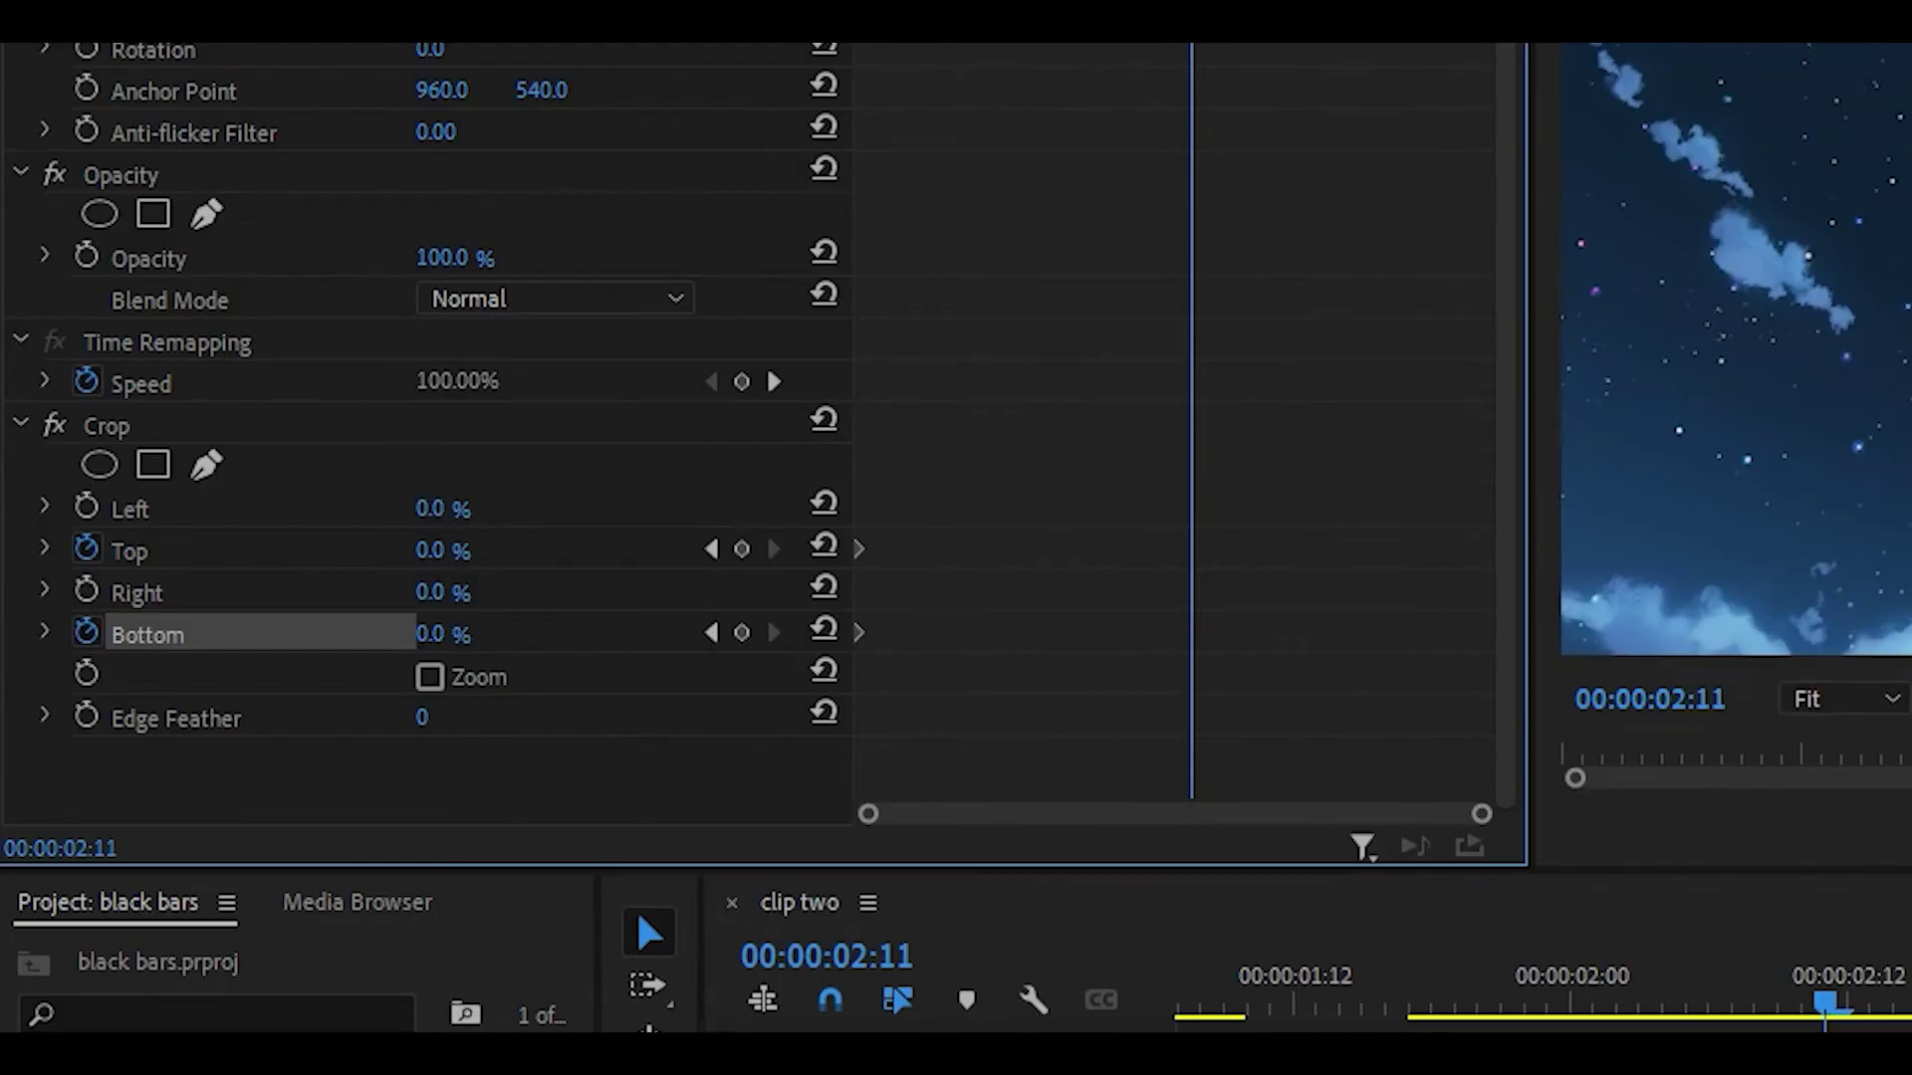
pyautogui.write('10')
pyautogui.click(443, 634)
pyautogui.write('10')
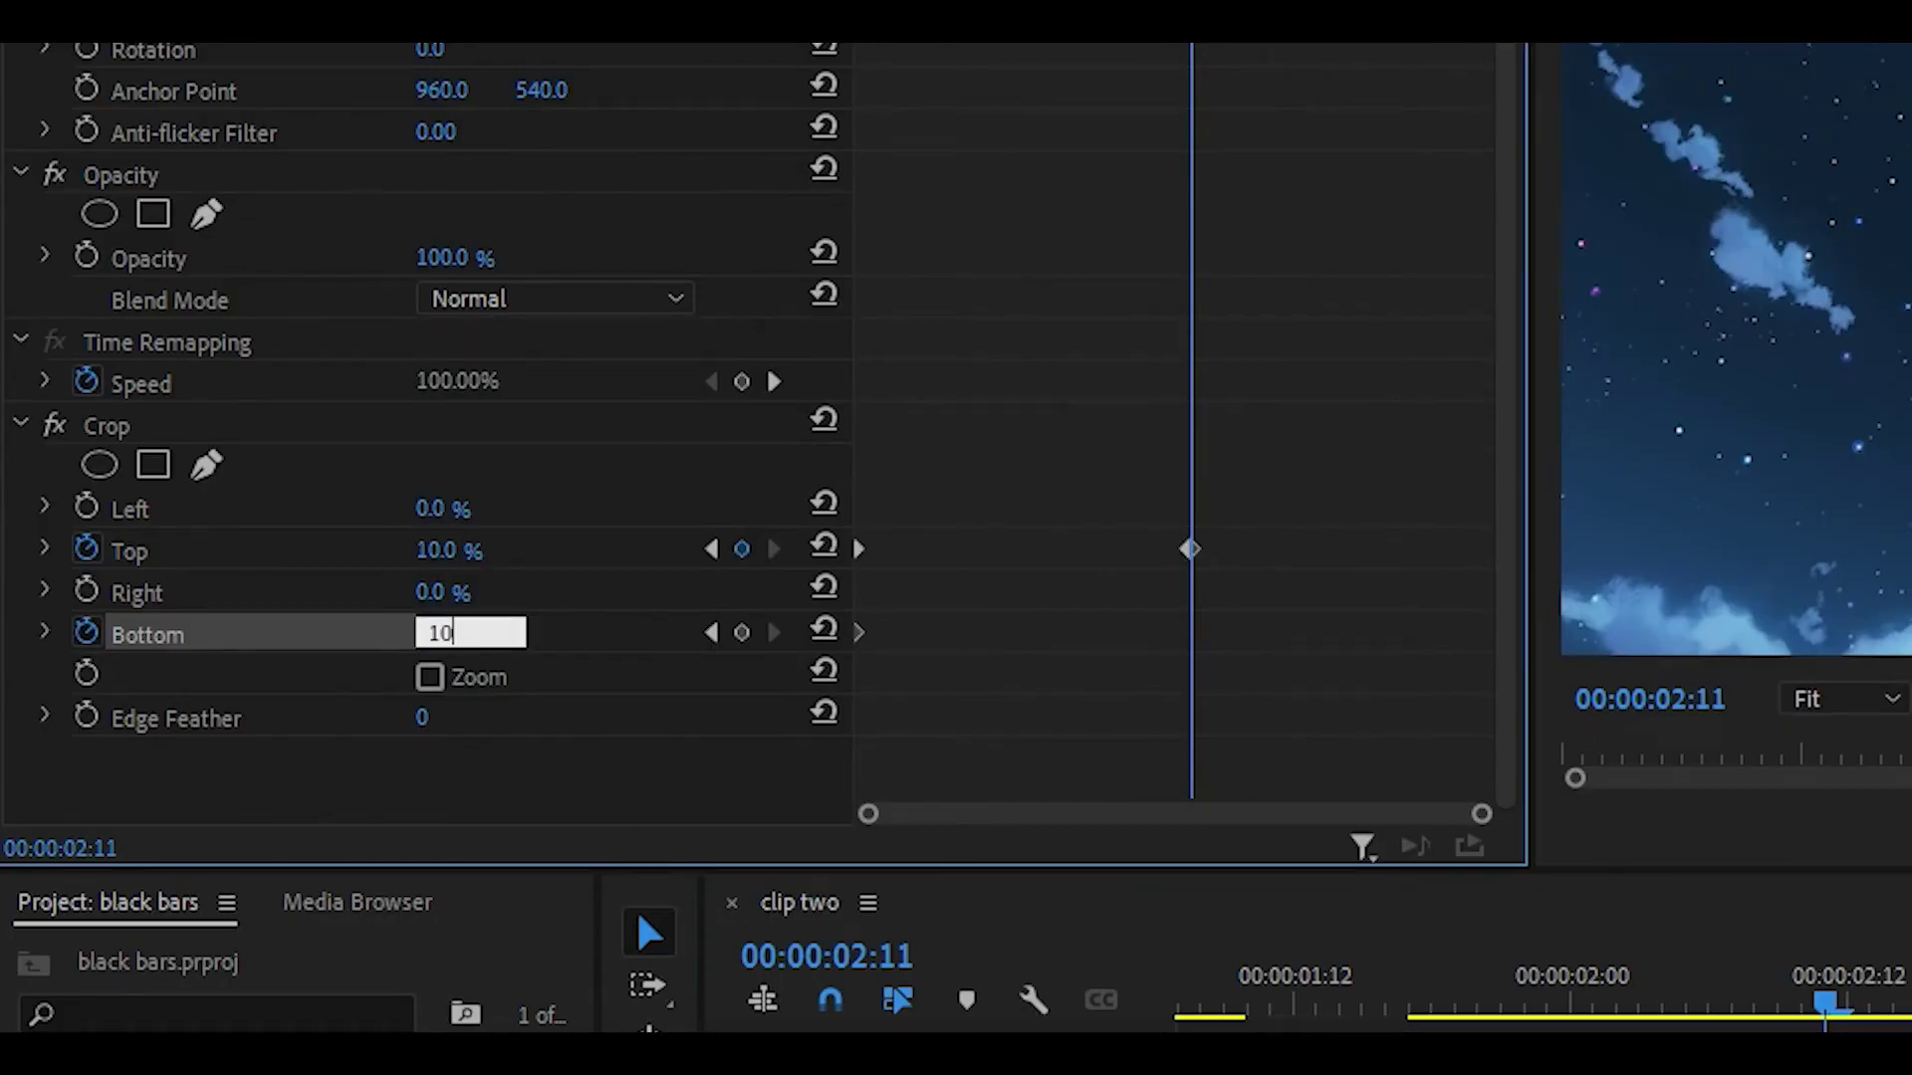
pyautogui.press('Return')
pyautogui.click(448, 548)
pyautogui.scroll(1, 875, 474)
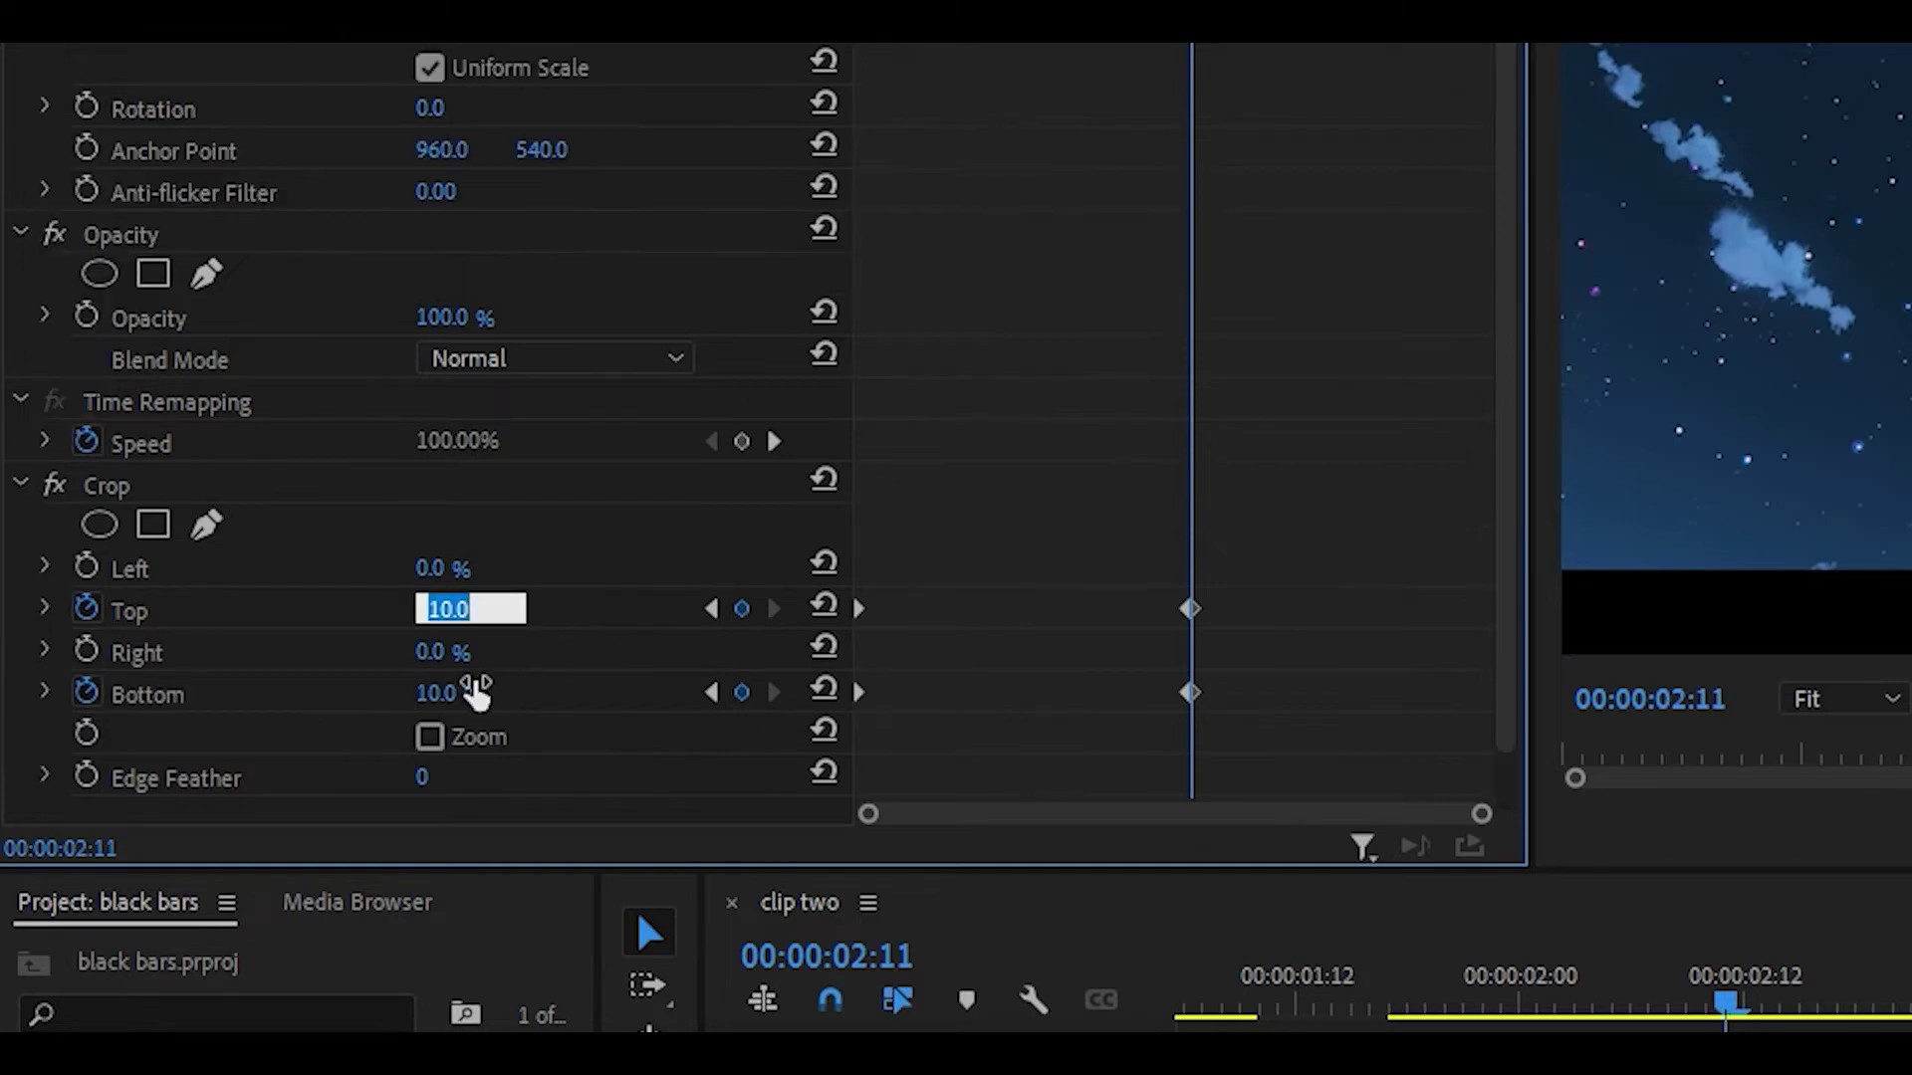
pyautogui.write('15')
pyautogui.moveTo(458, 697); pyautogui.dragTo(464, 696)
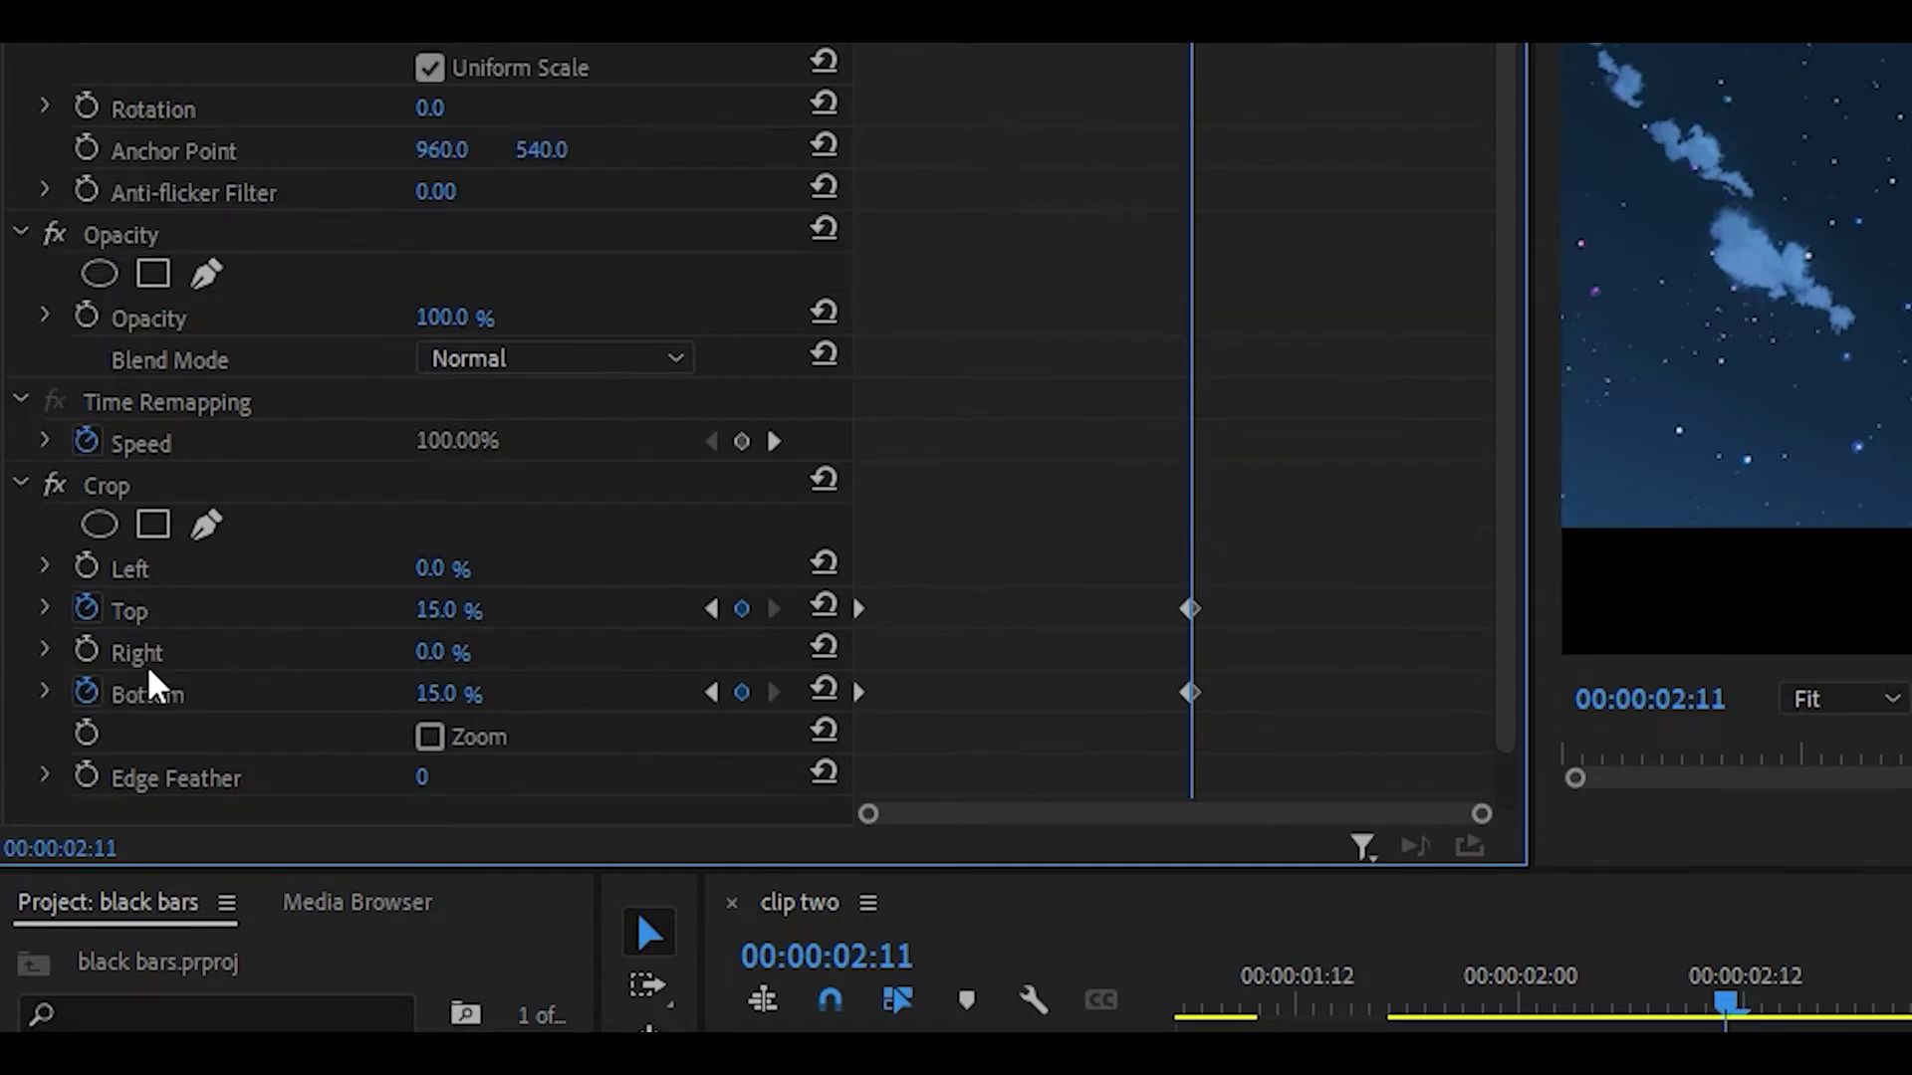
# Step: Ease the Crop Top and Bottom velocity curves into their 15% keyframes at 00:00:02:11
pyautogui.scroll(-1, 49, 566)
pyautogui.press('Up')
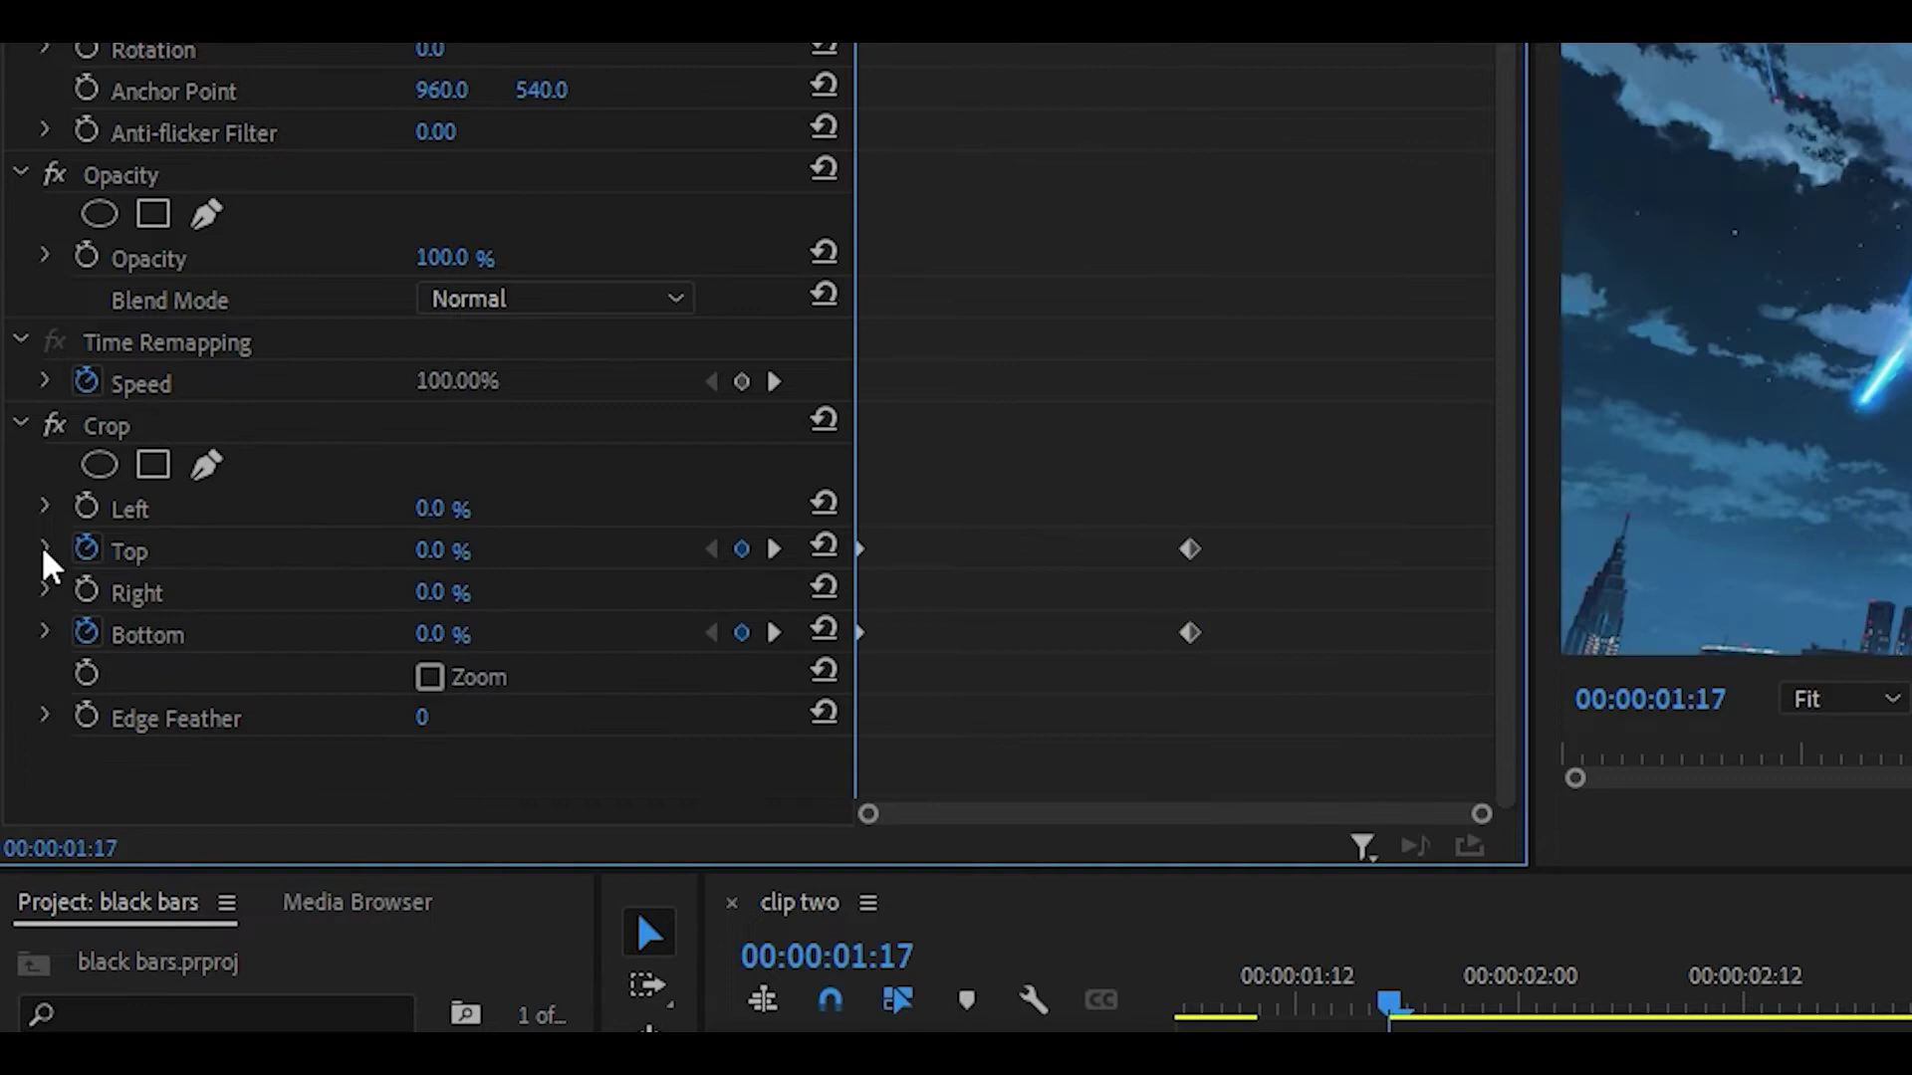
pyautogui.click(44, 550)
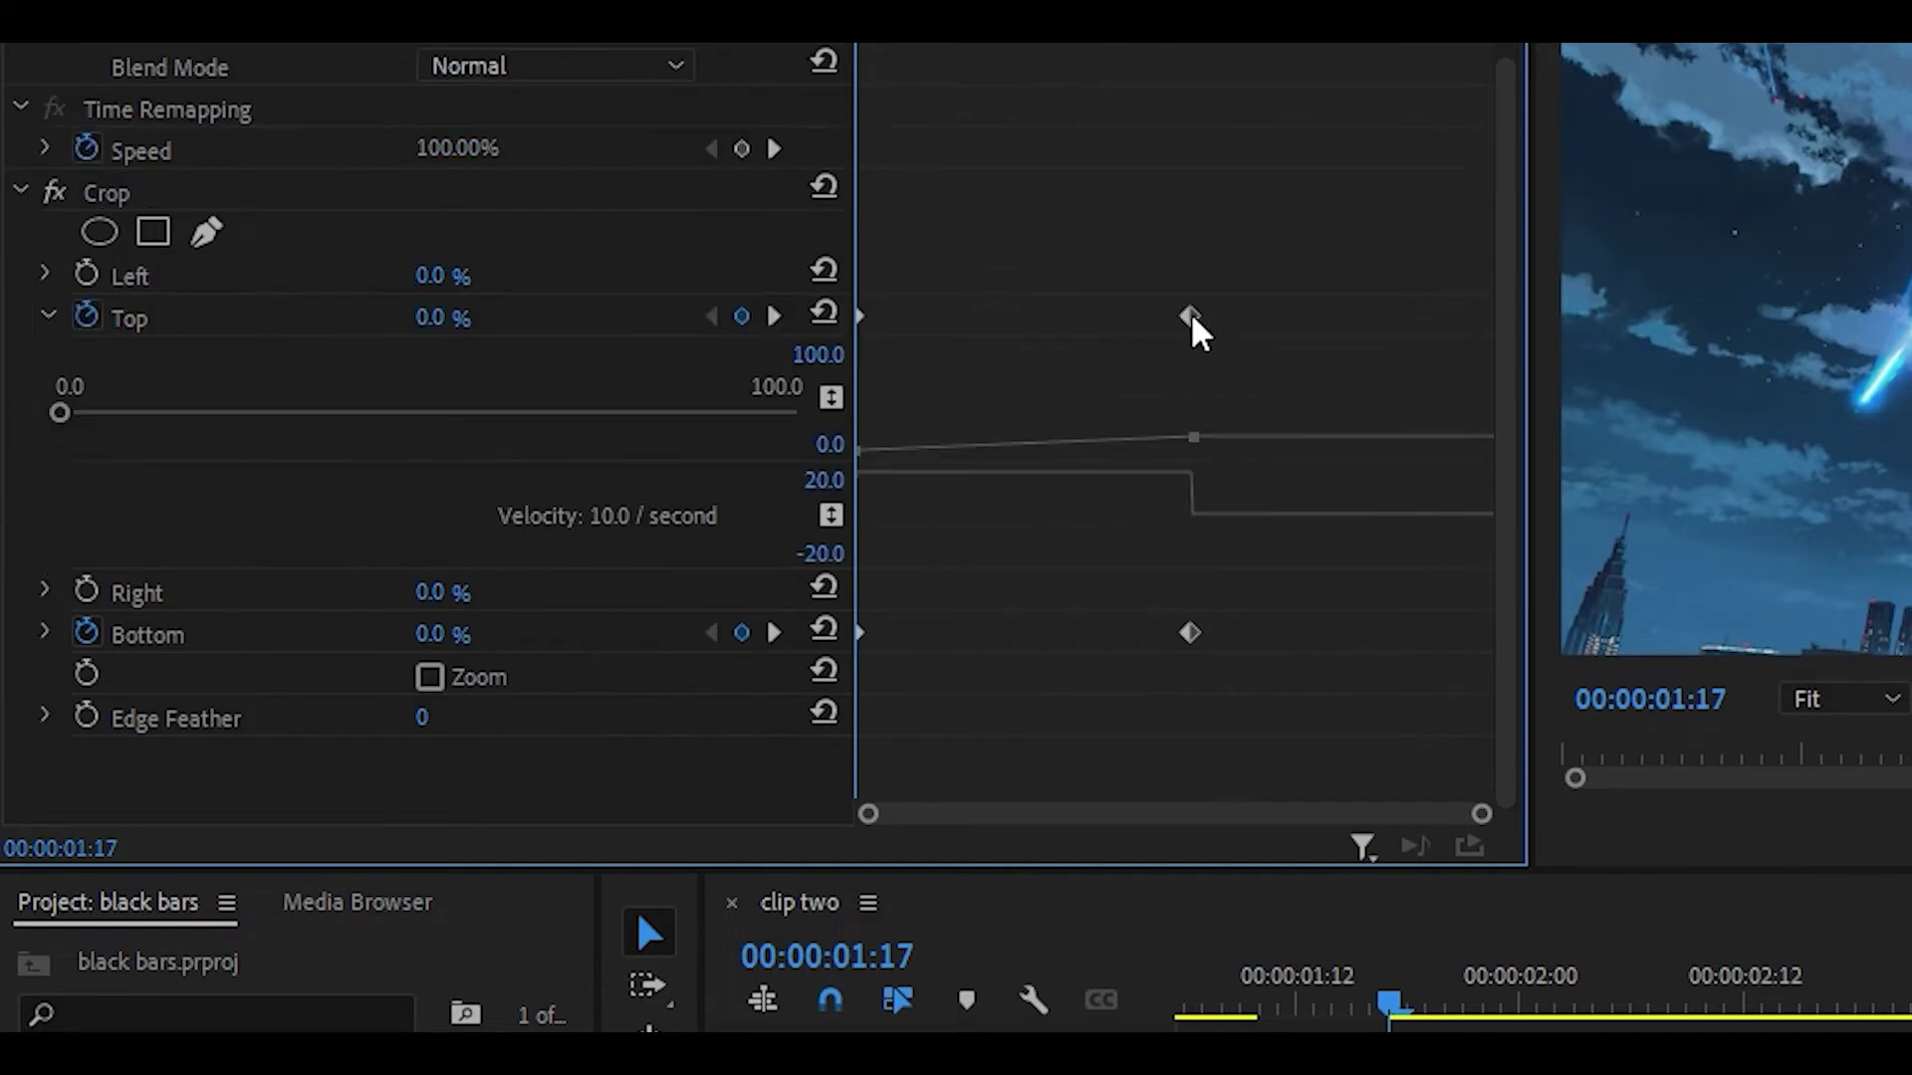
pyautogui.click(1192, 318)
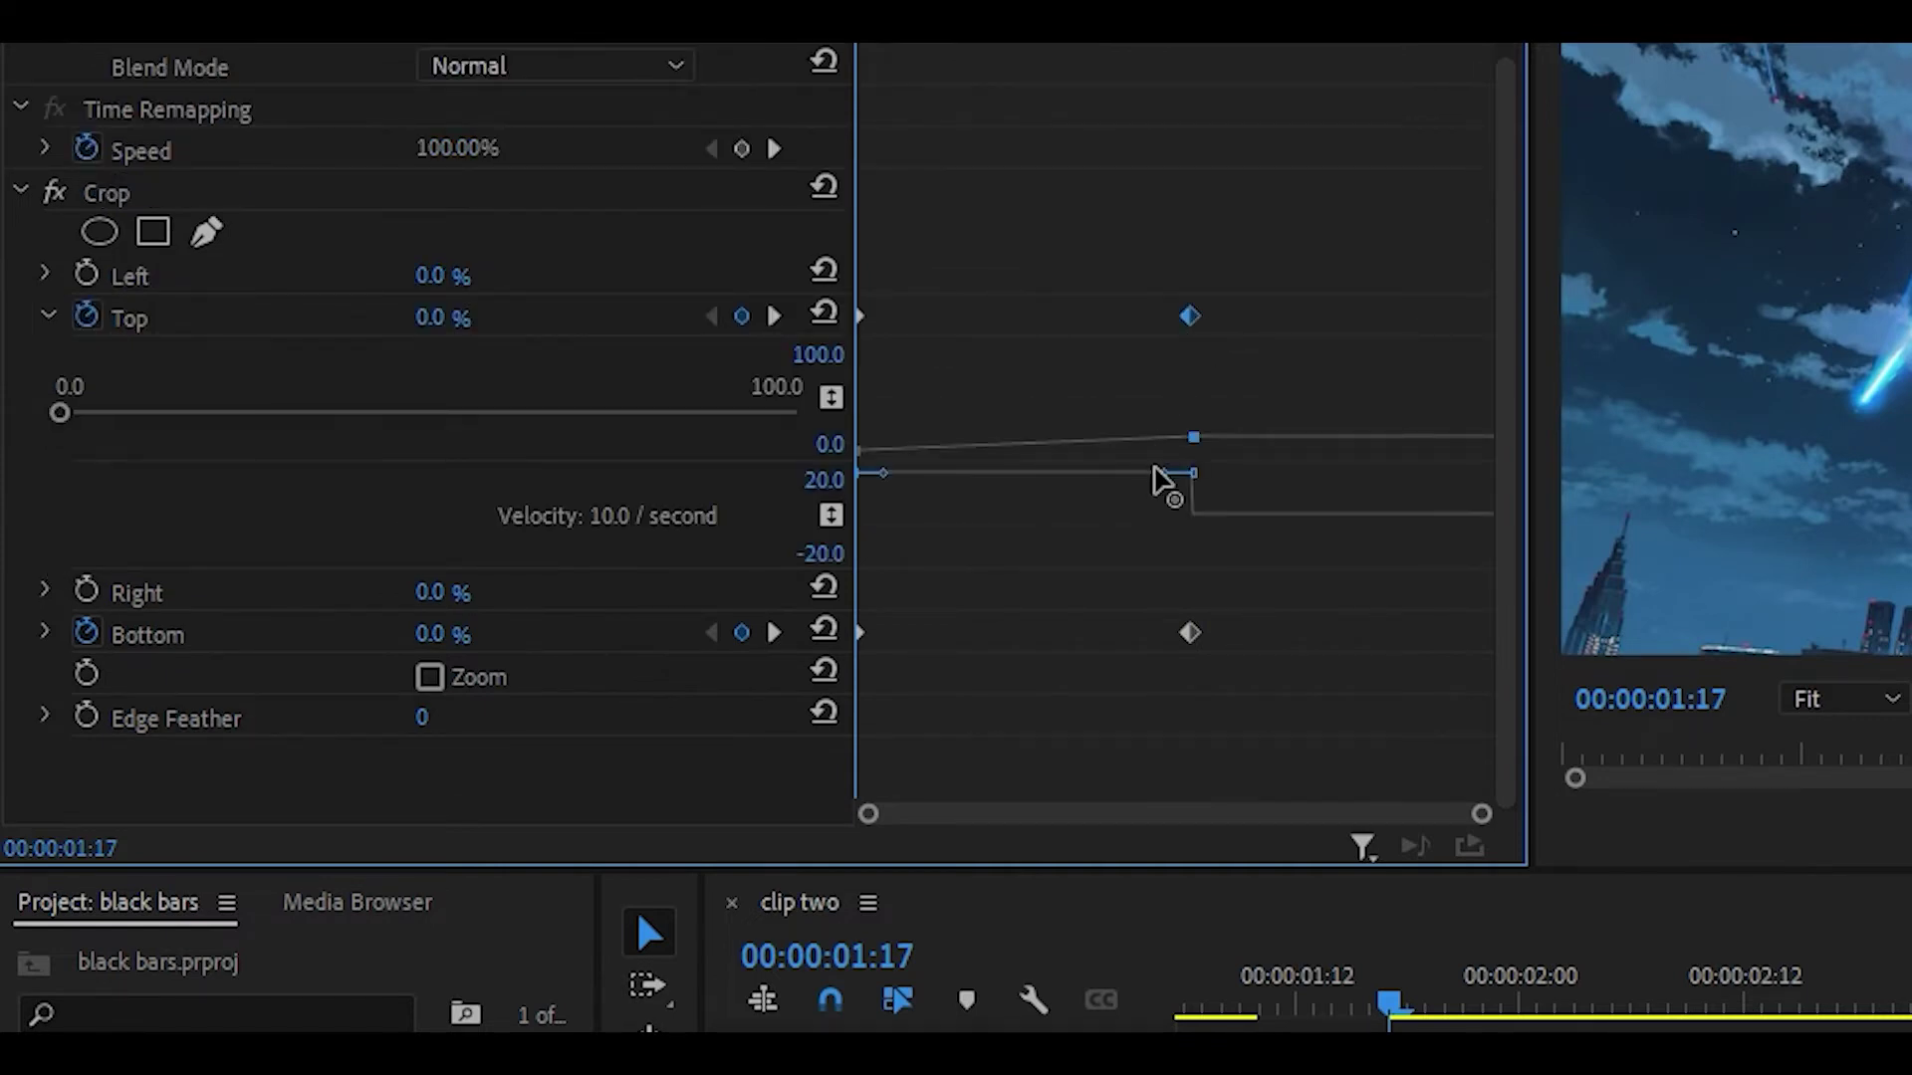
pyautogui.moveTo(1160, 483); pyautogui.dragTo(870, 504)
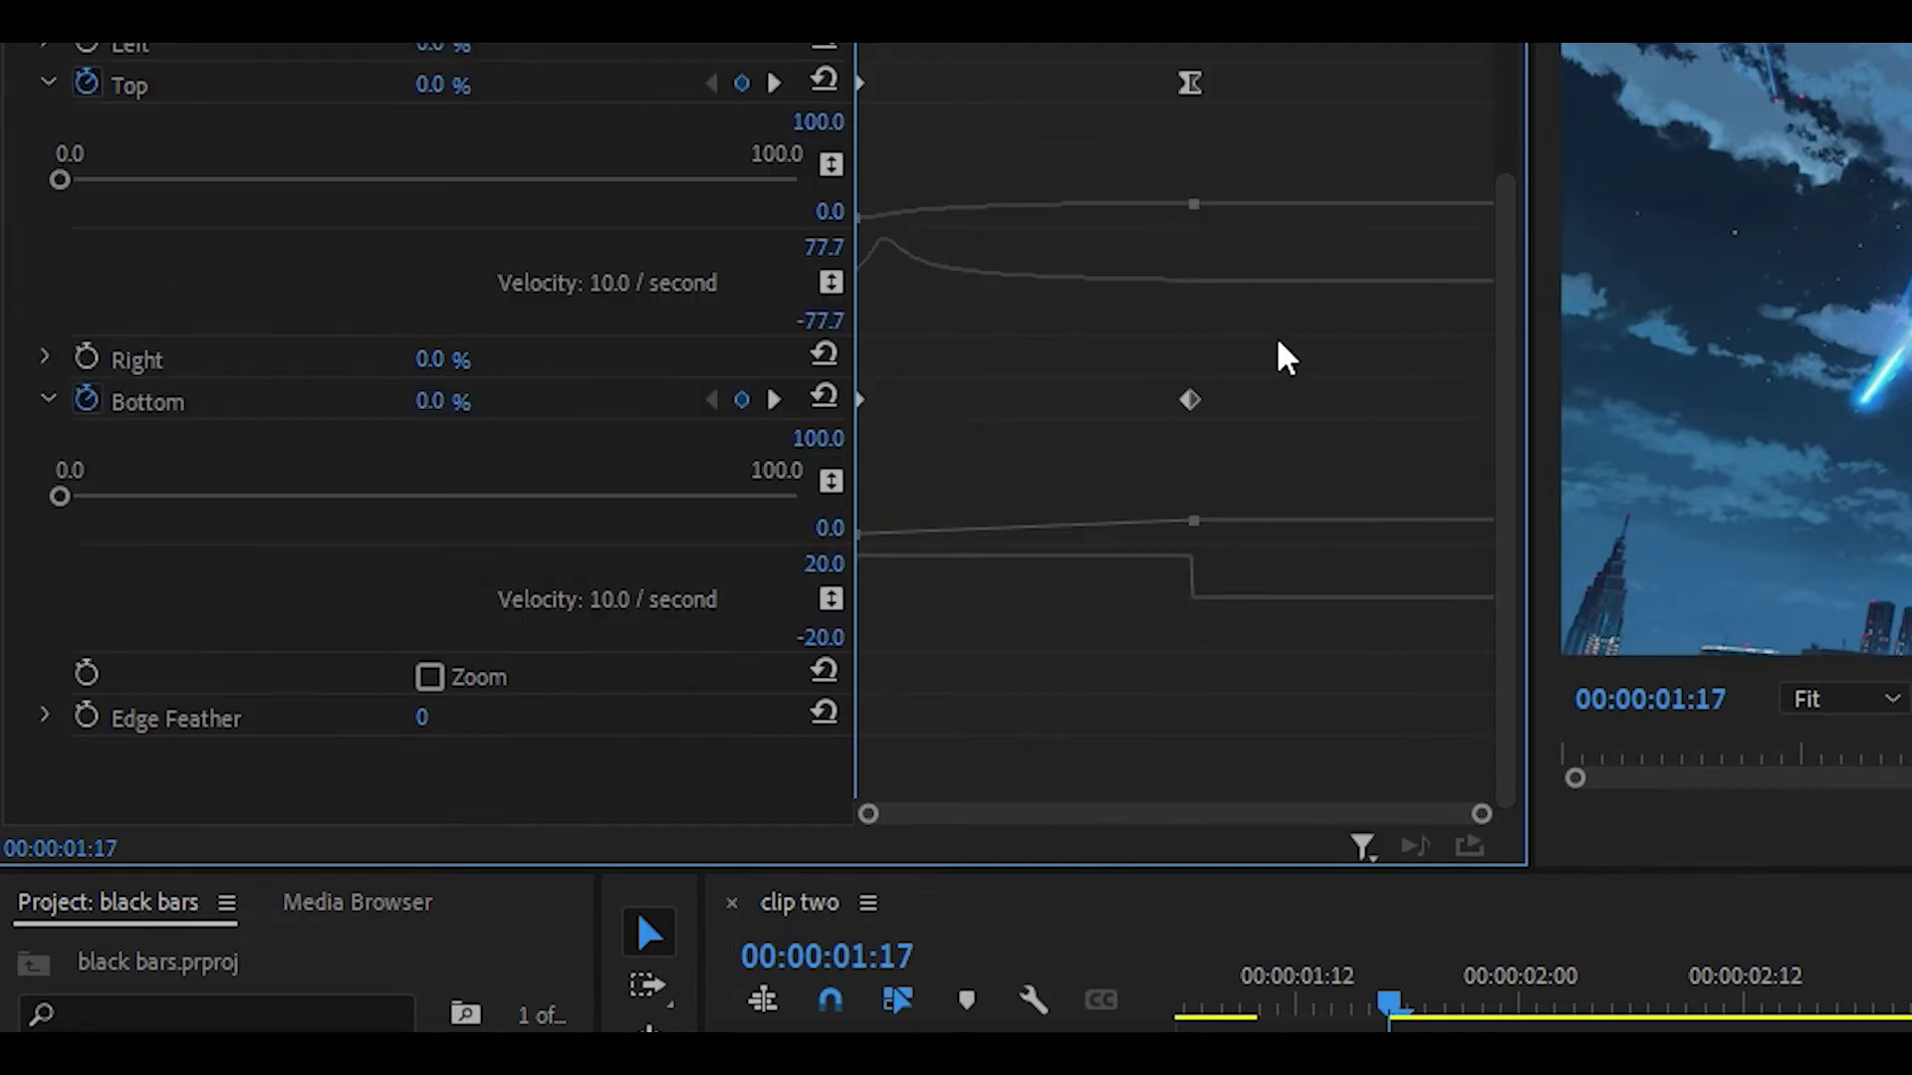
pyautogui.click(1192, 402)
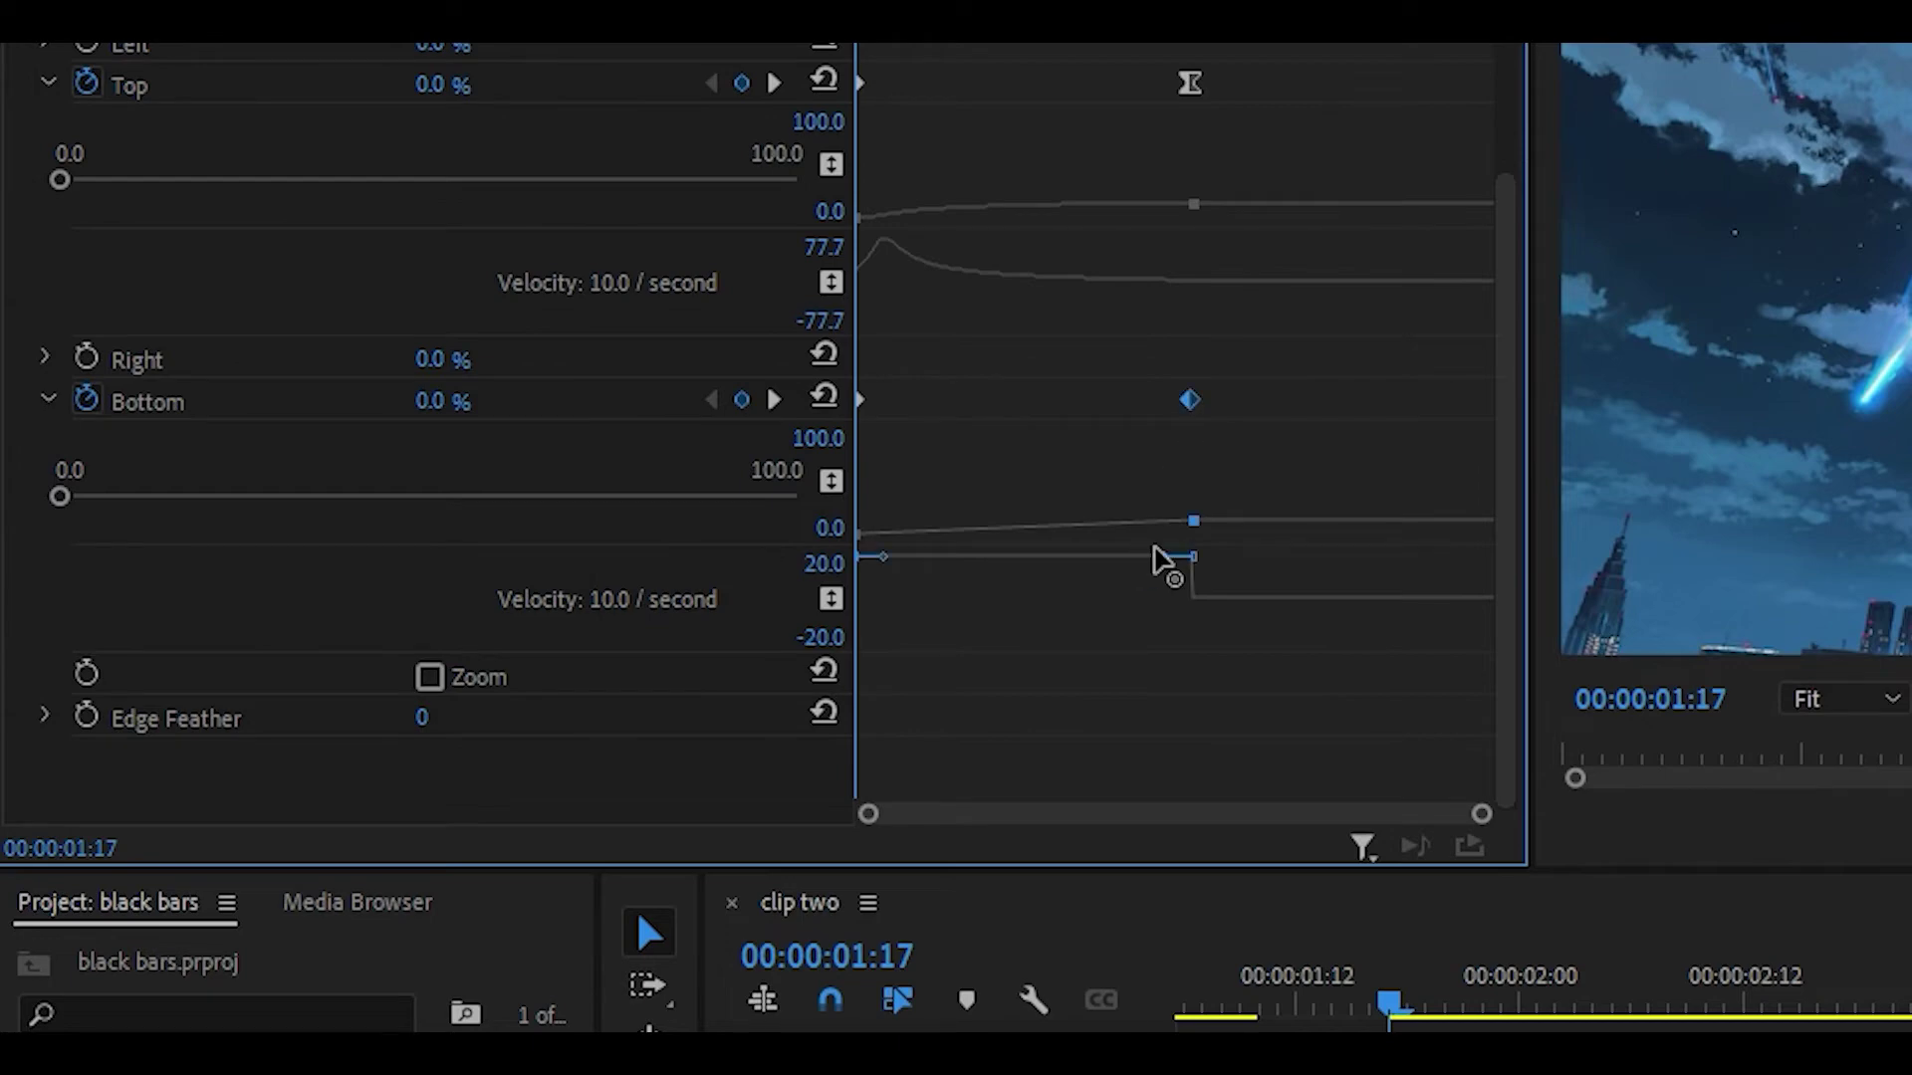
pyautogui.moveTo(1191, 588); pyautogui.dragTo(909, 606)
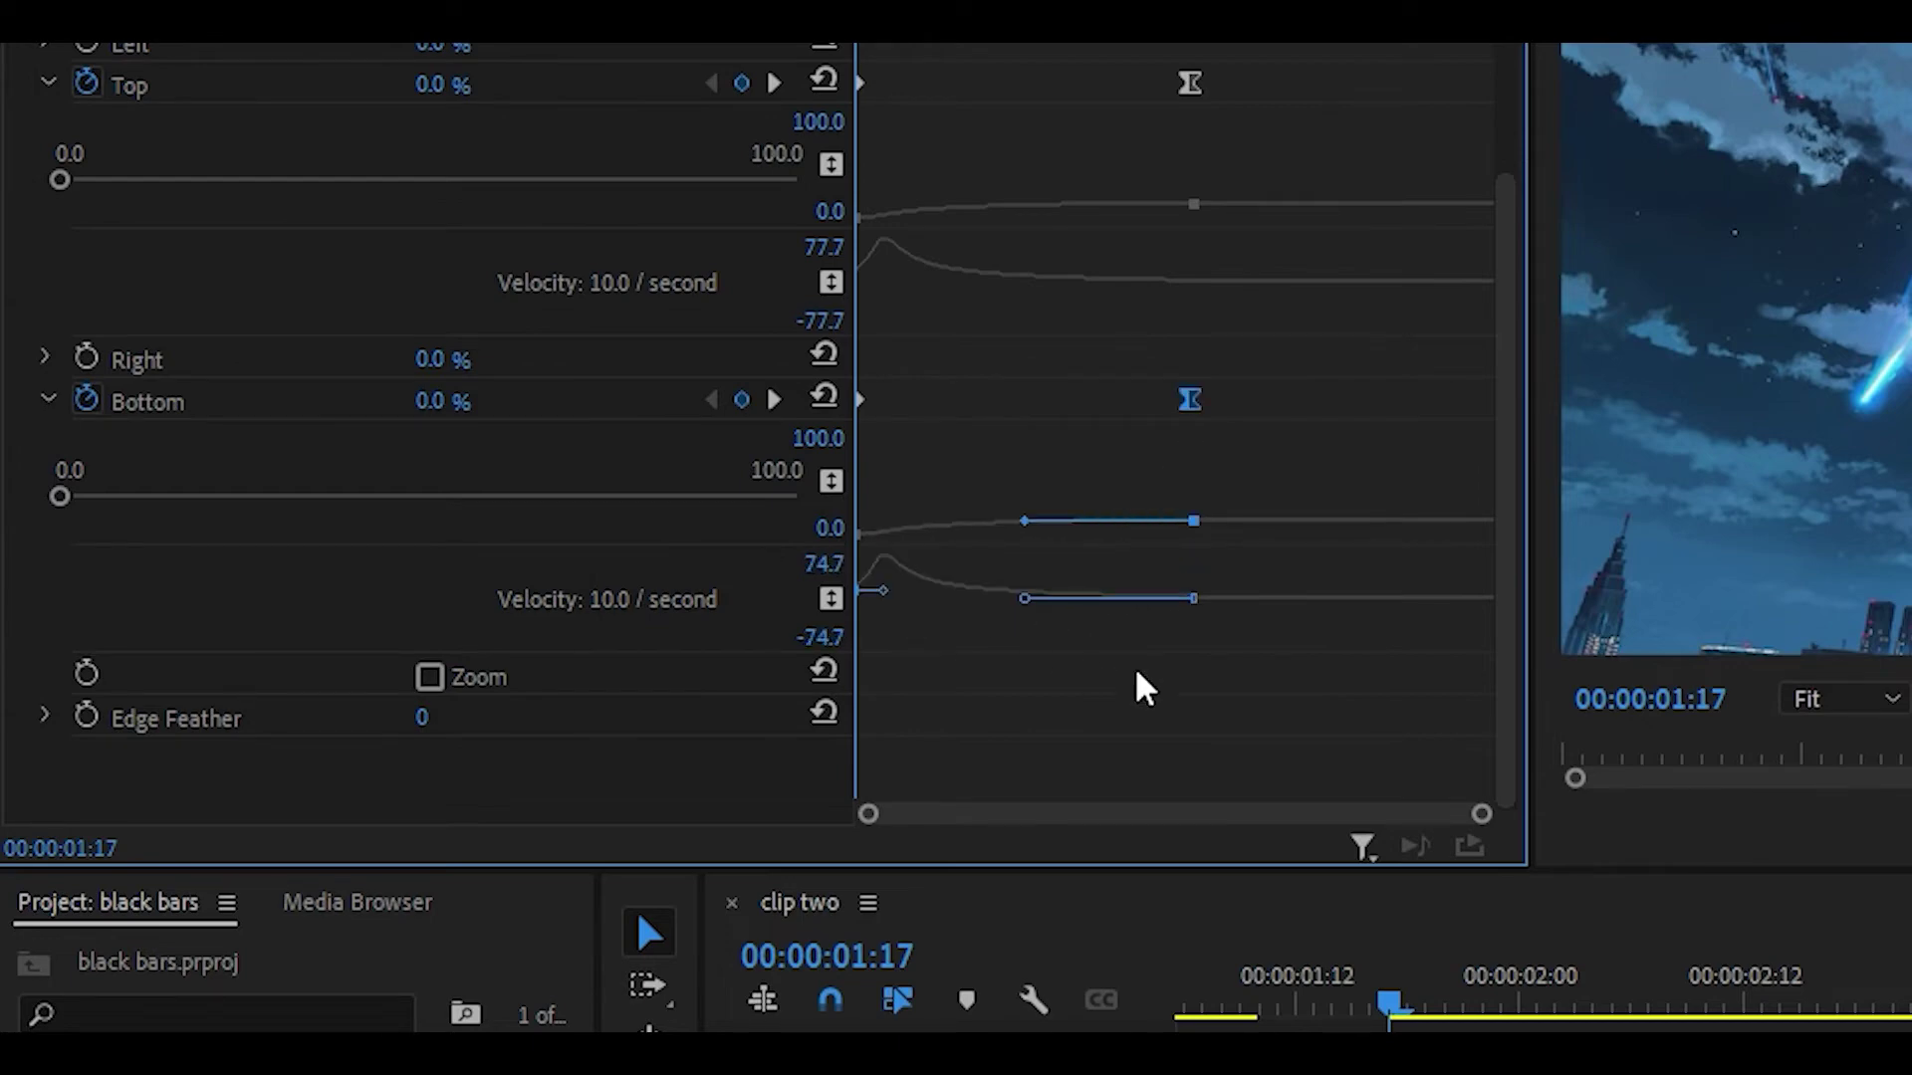
pyautogui.click(1228, 683)
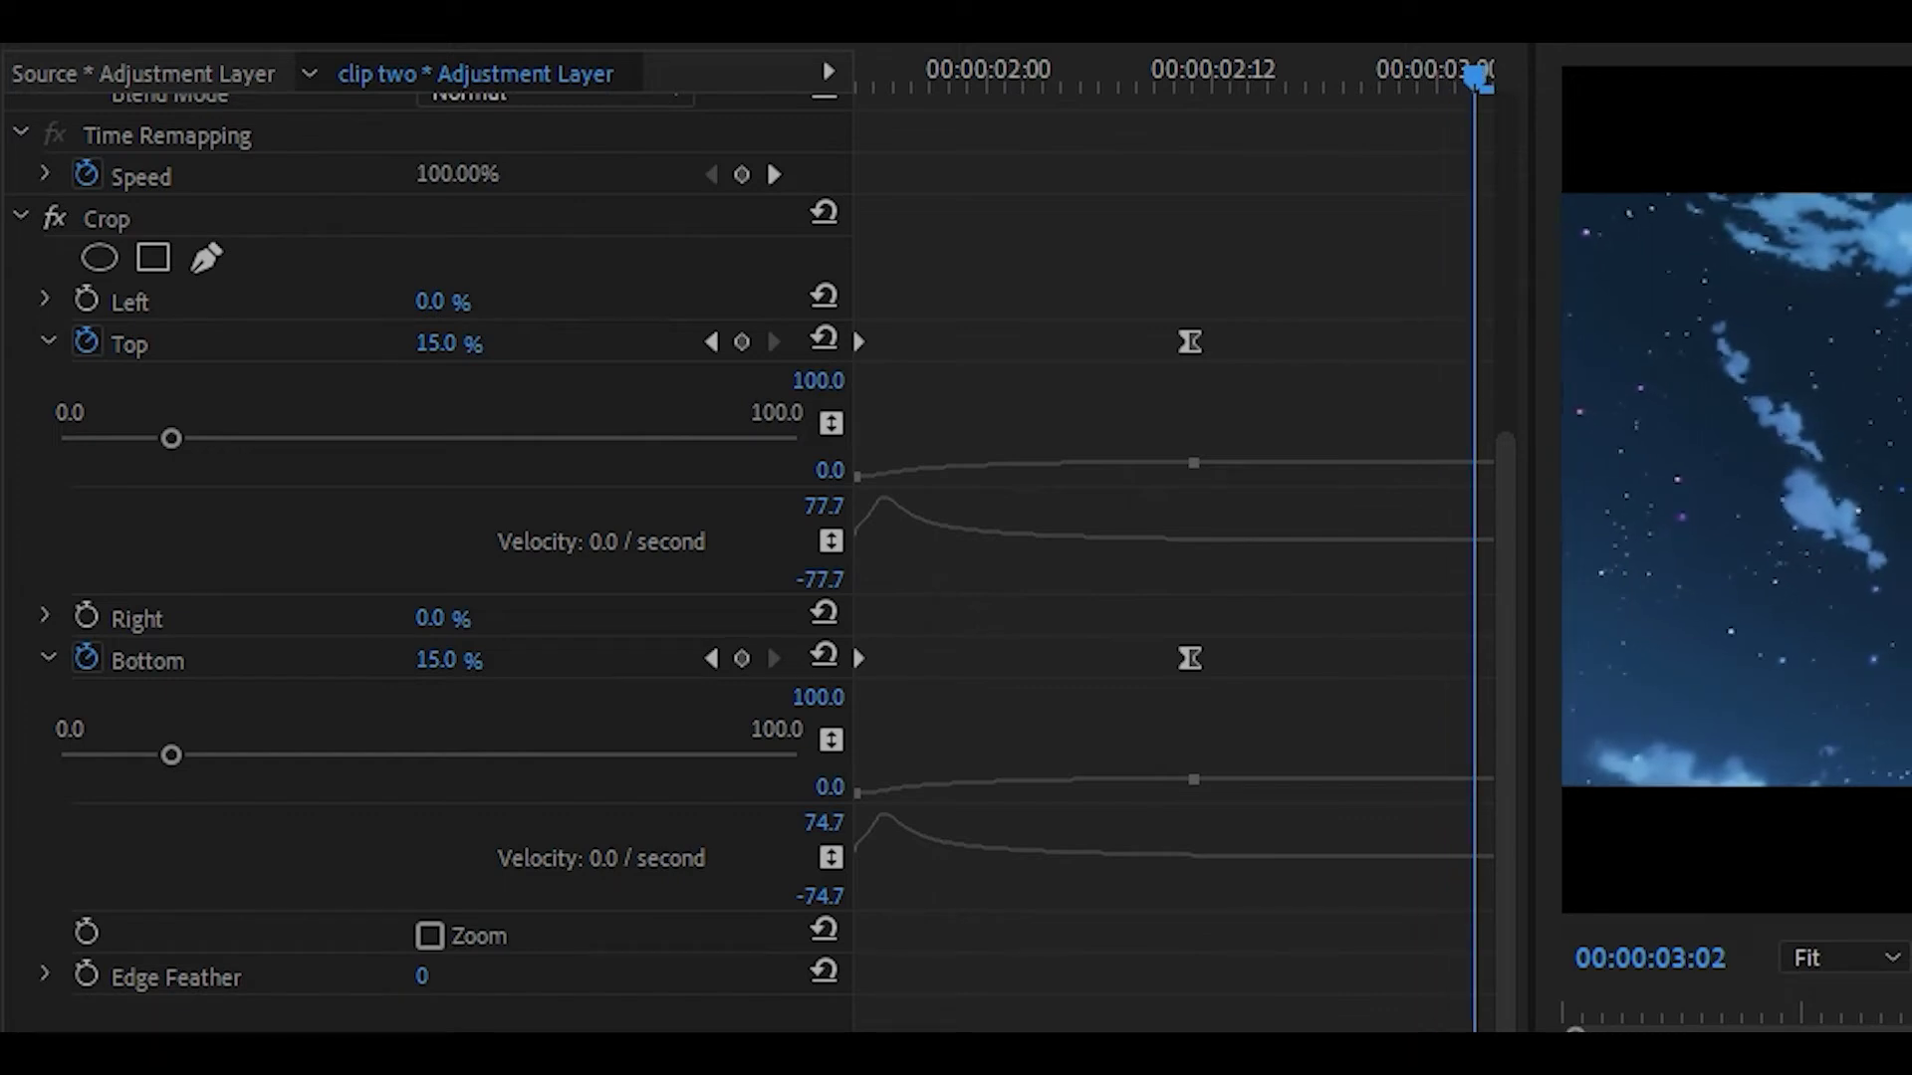
# Step: Keyframe Crop Top and Bottom back to 0% at 00:00:03:02 and ease both velocity curves
pyautogui.click(448, 342)
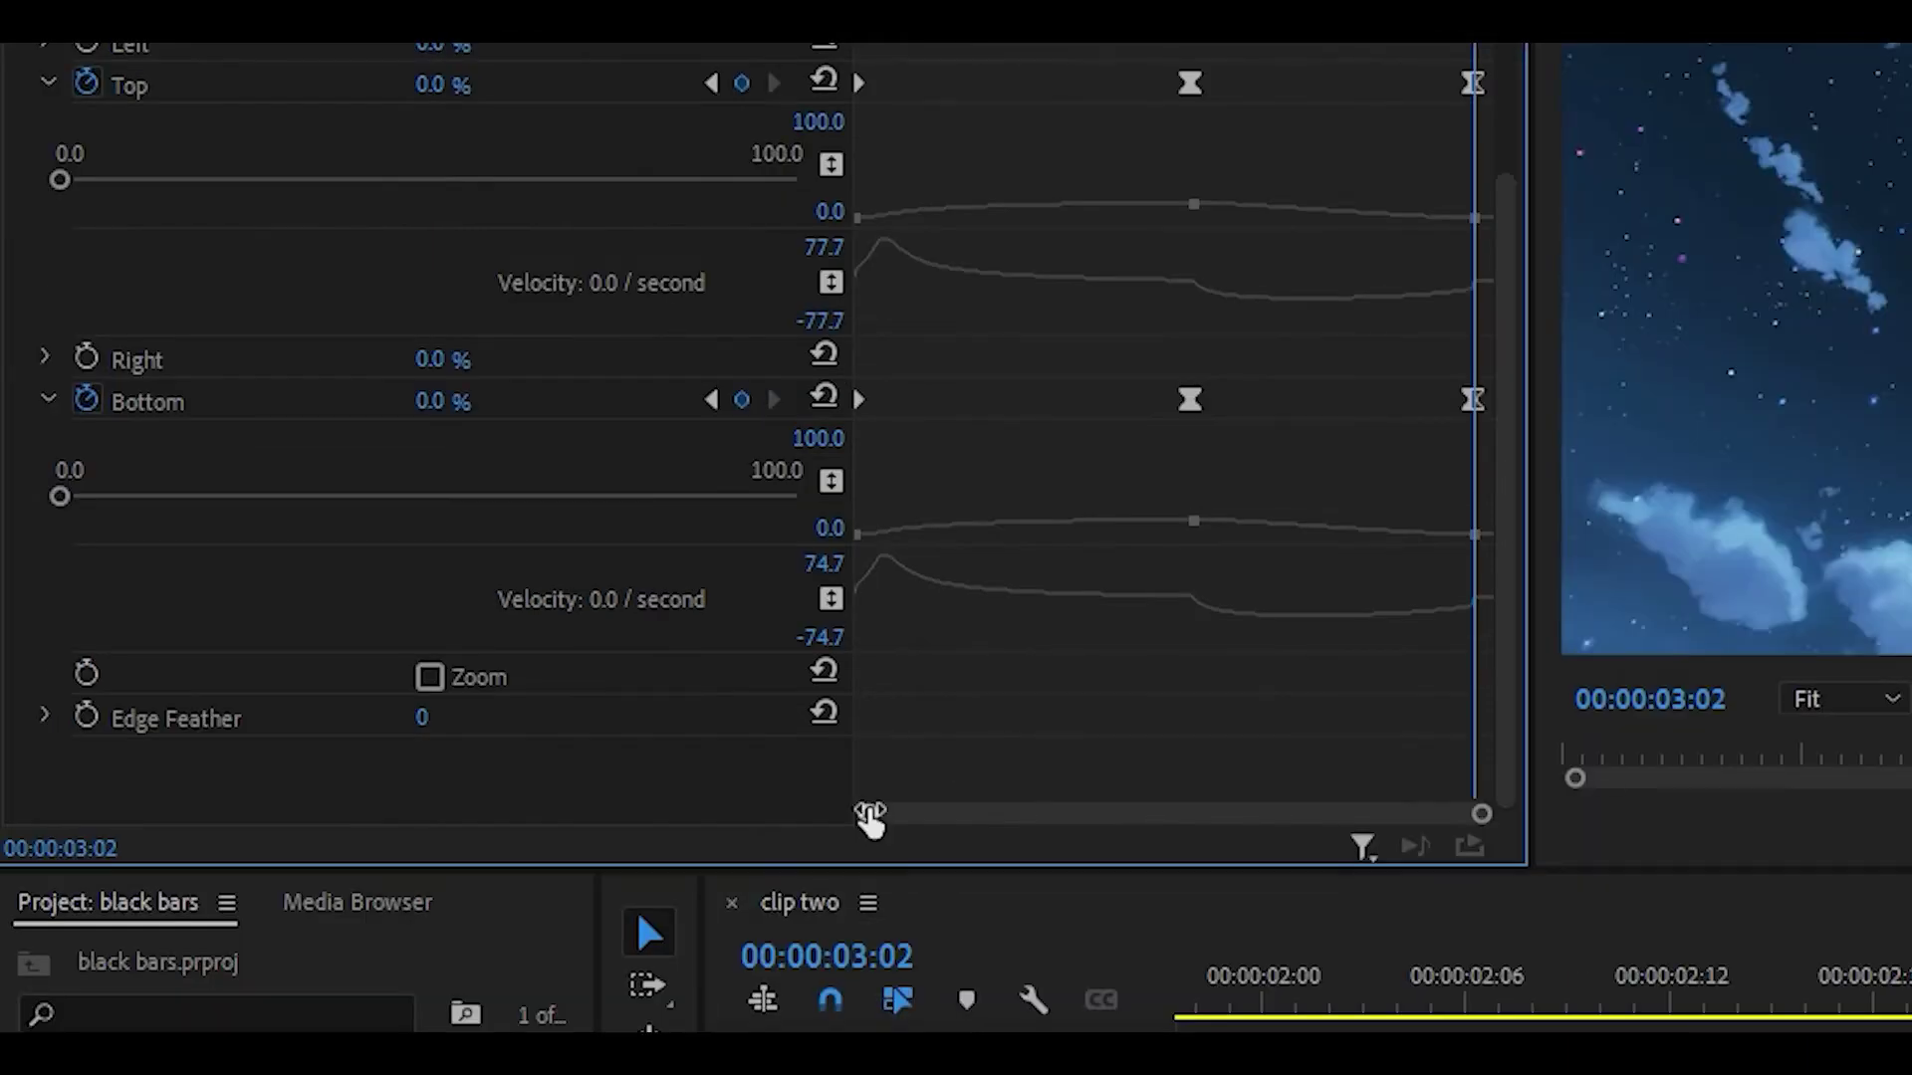
pyautogui.moveTo(866, 814); pyautogui.dragTo(1095, 815)
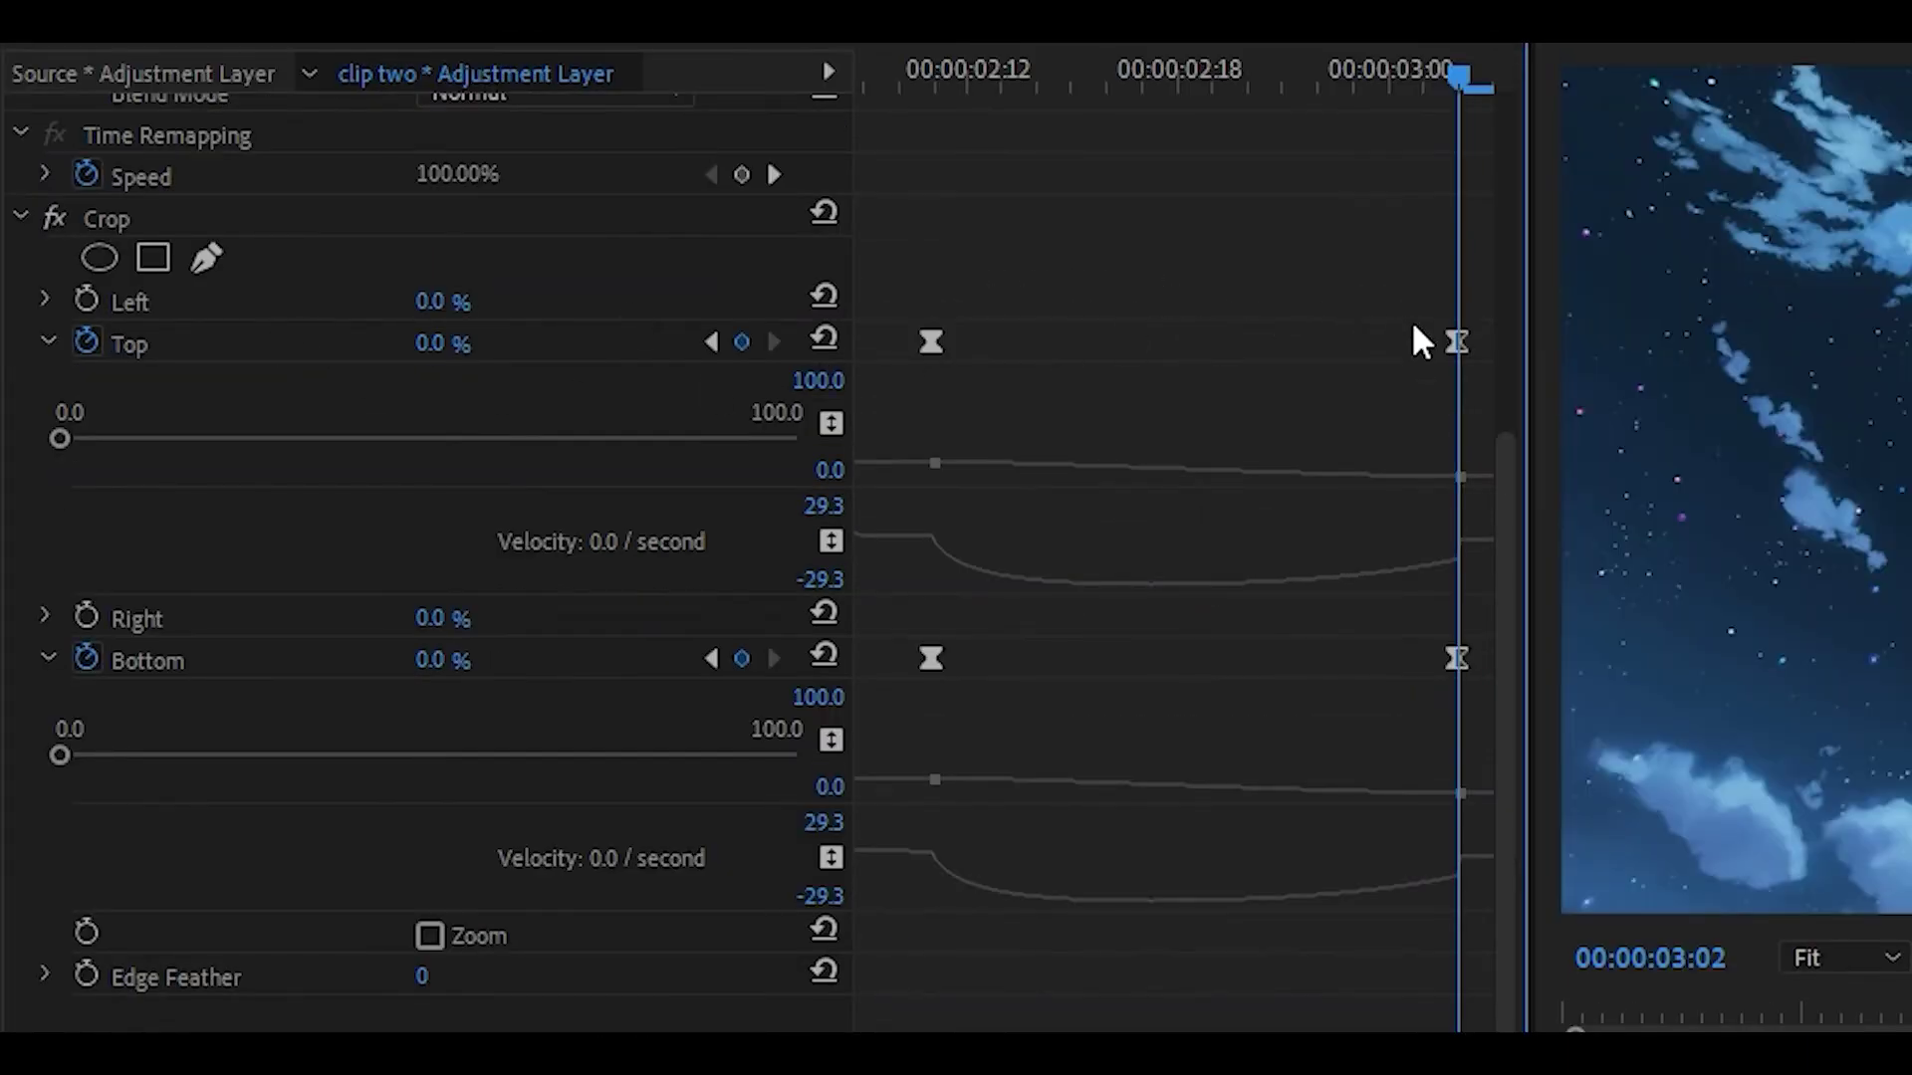
pyautogui.click(1459, 341)
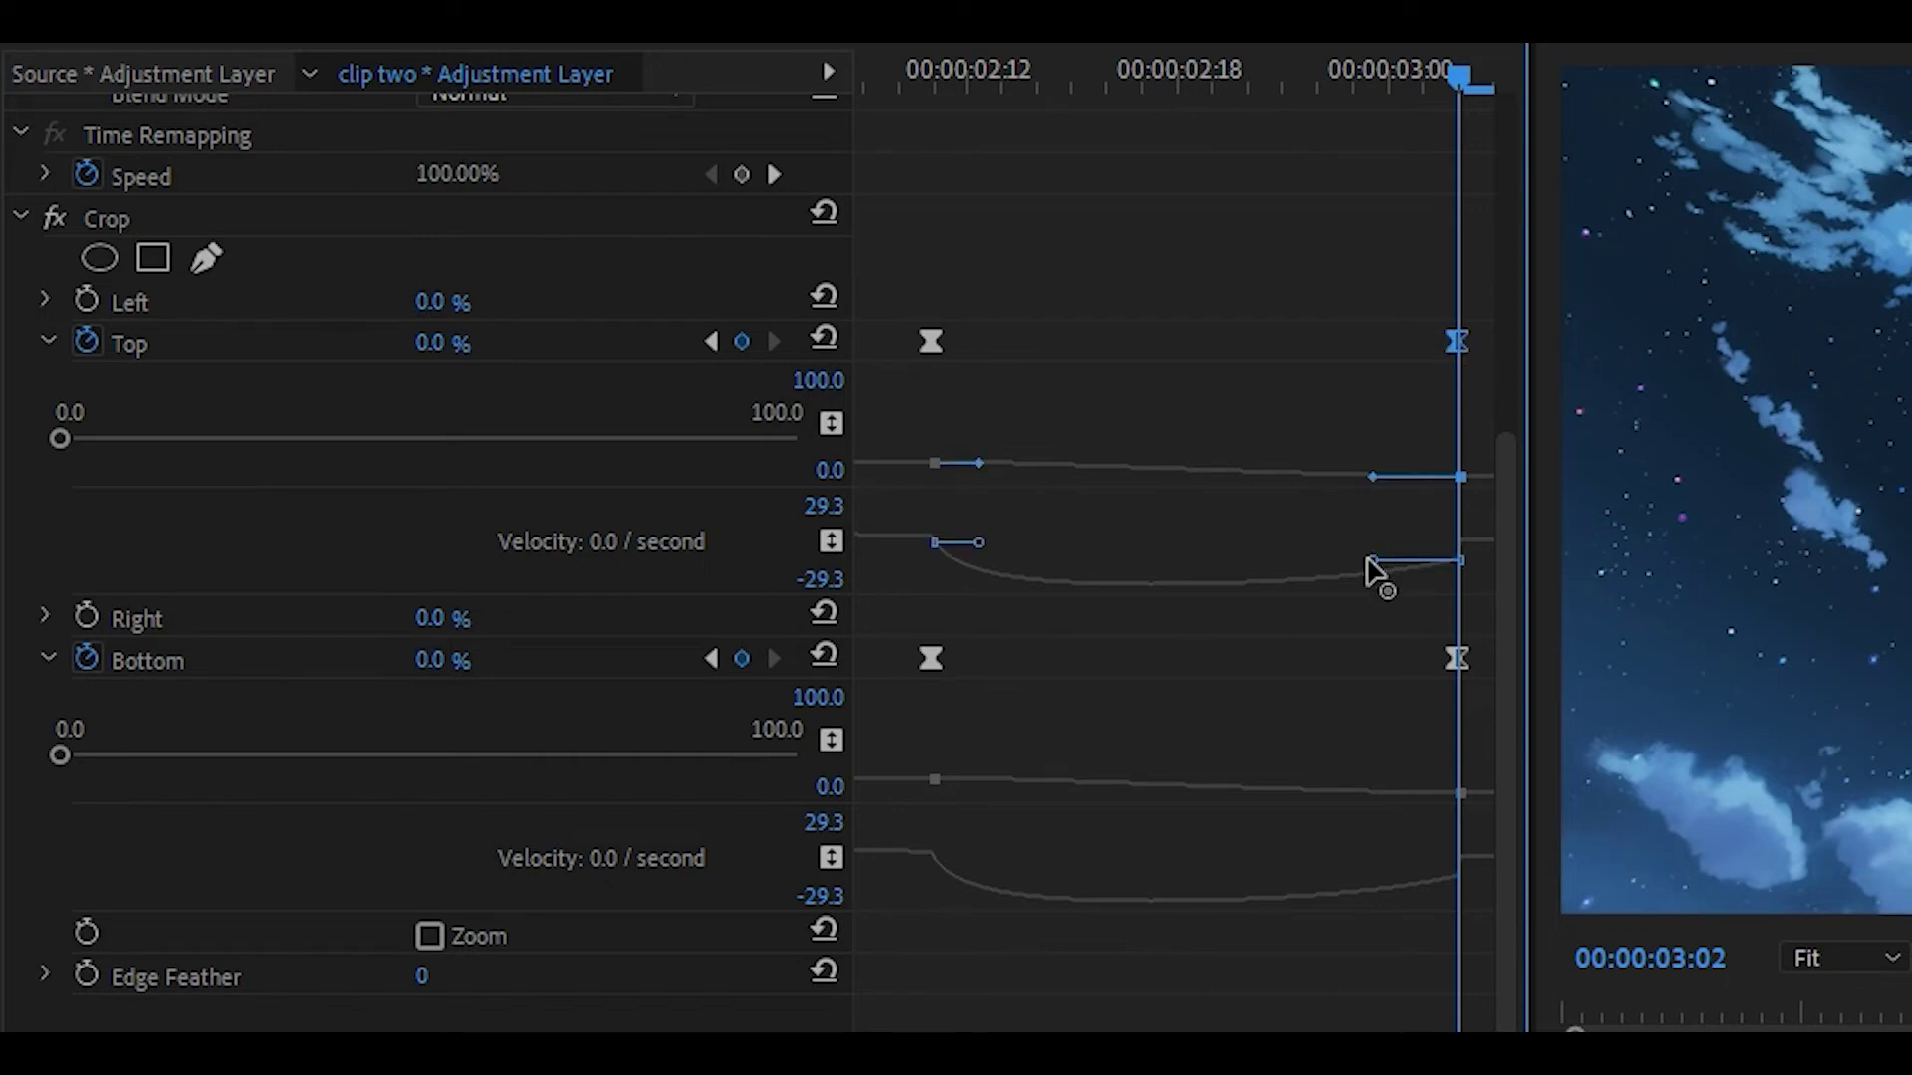
pyautogui.moveTo(1368, 561); pyautogui.dragTo(995, 554)
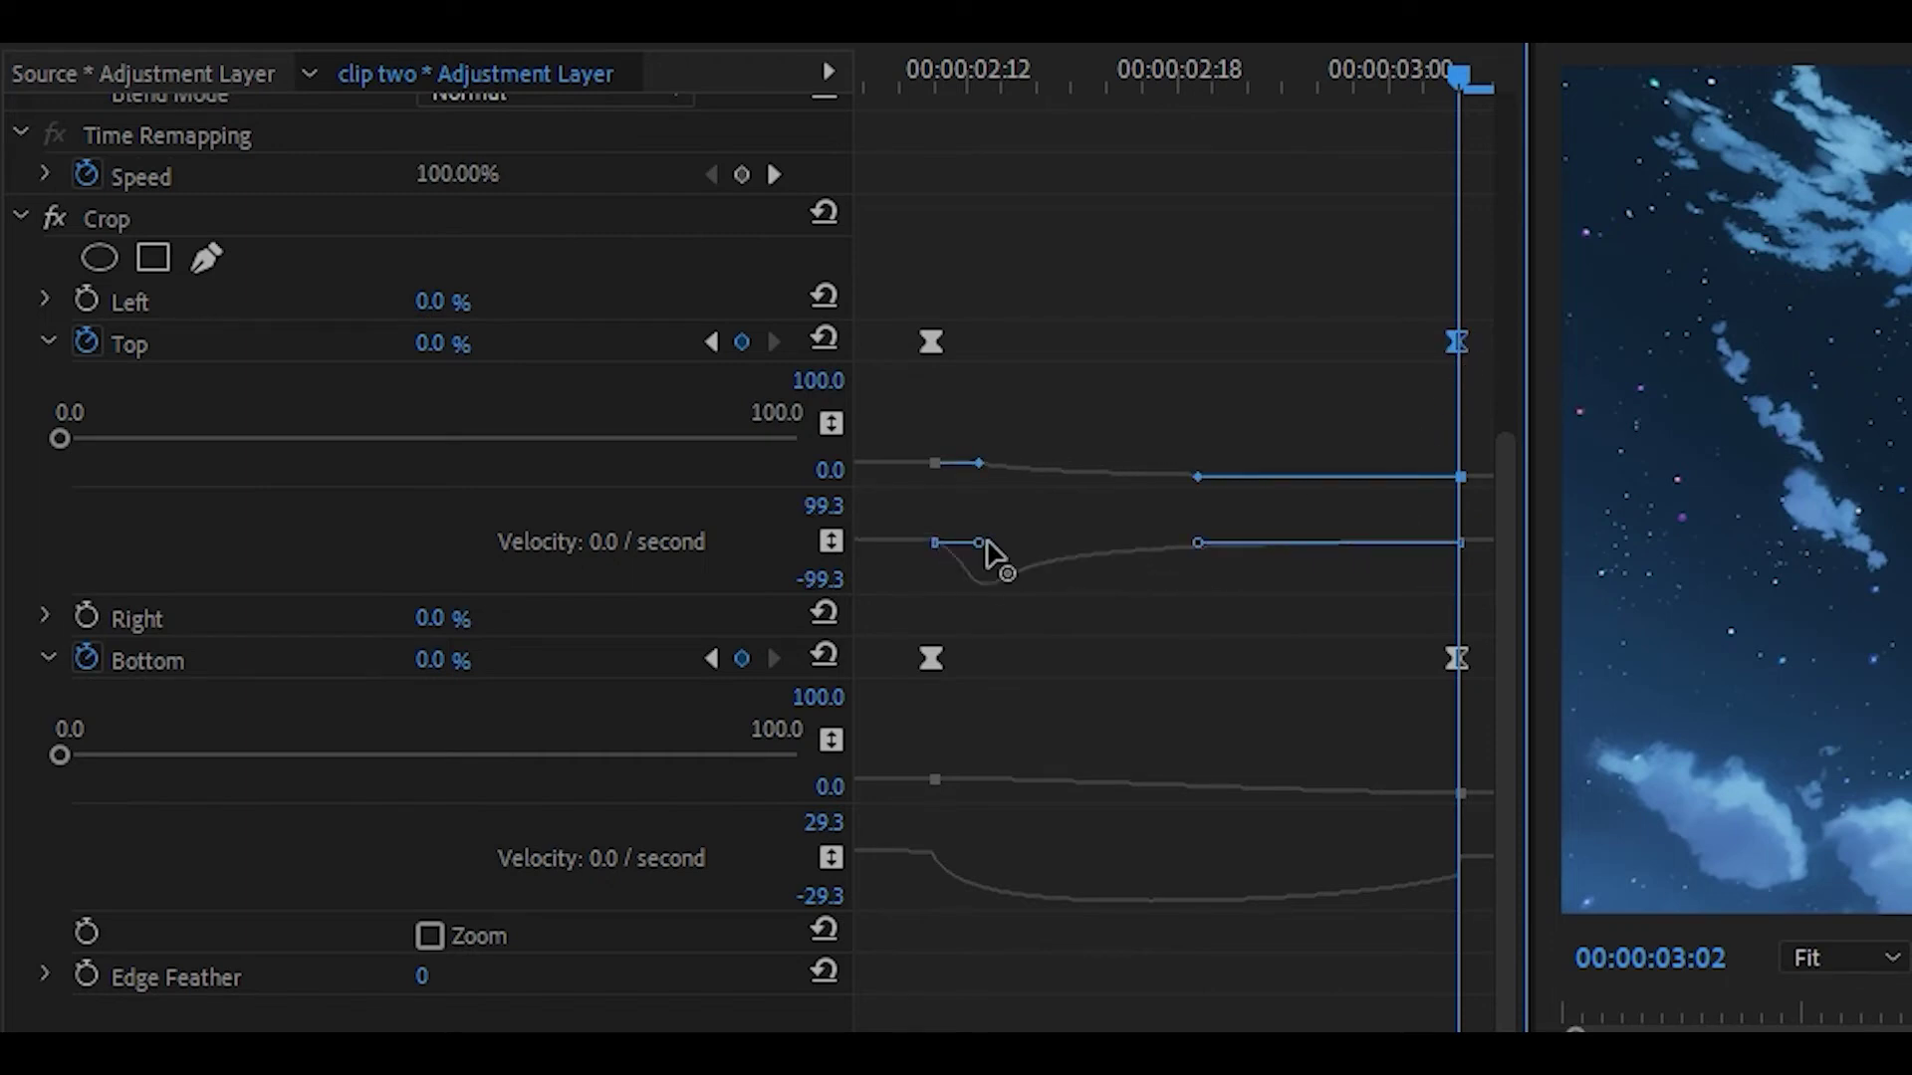
pyautogui.click(1222, 212)
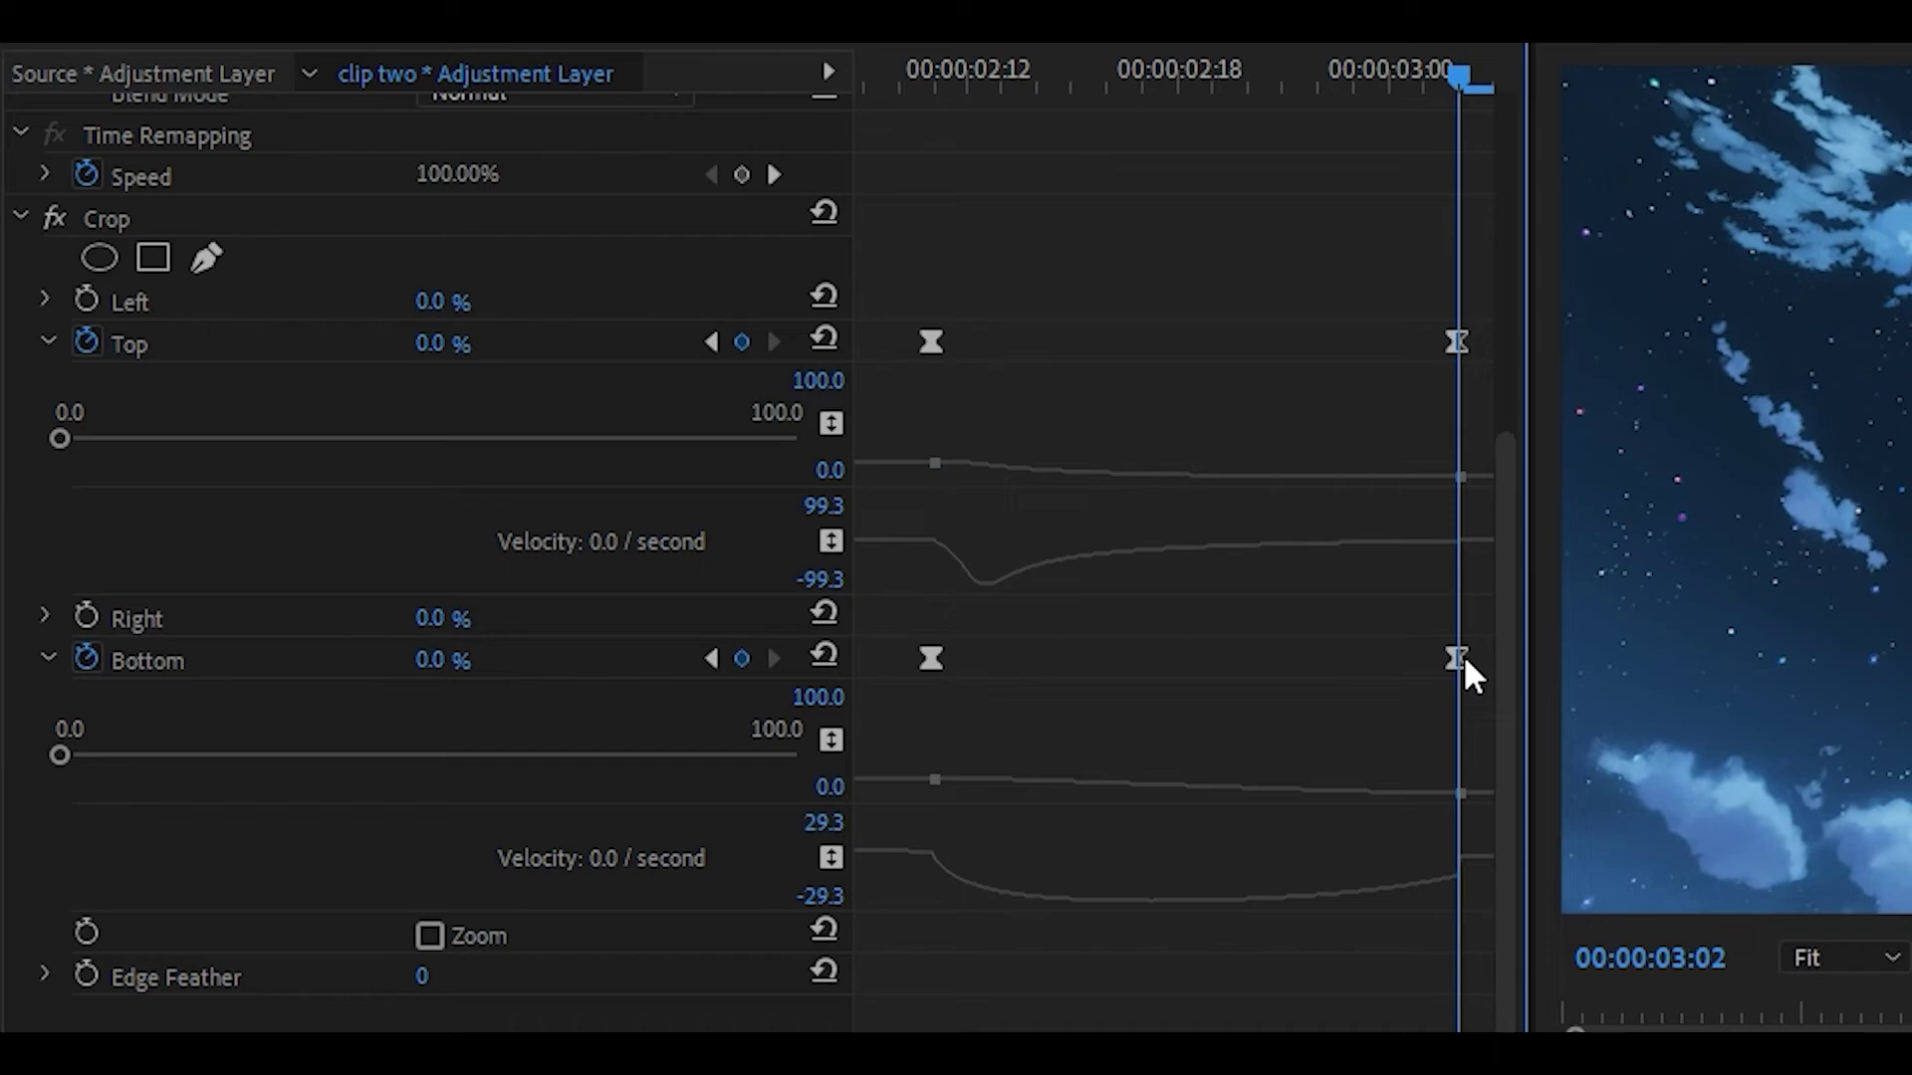
pyautogui.click(1457, 658)
pyautogui.moveTo(1392, 871); pyautogui.dragTo(1085, 865)
pyautogui.click(1178, 642)
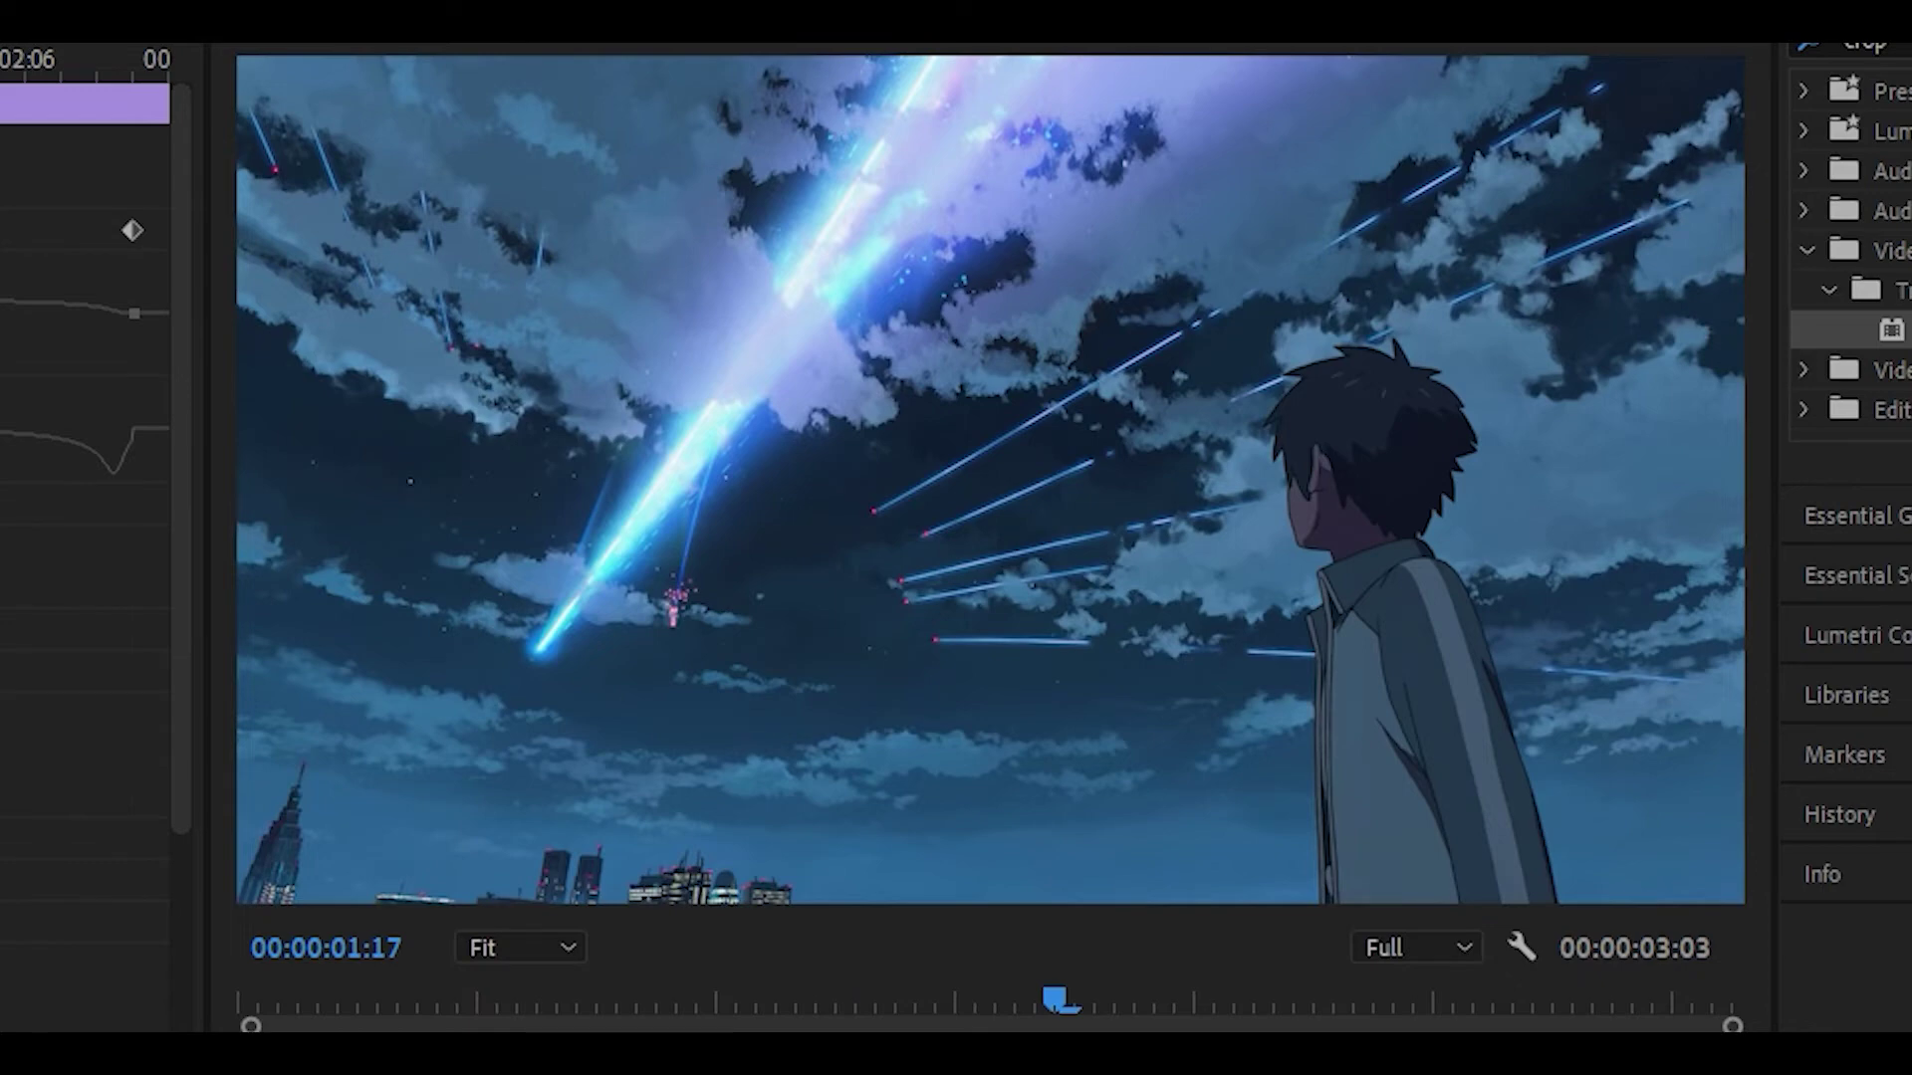
pyautogui.press('space')
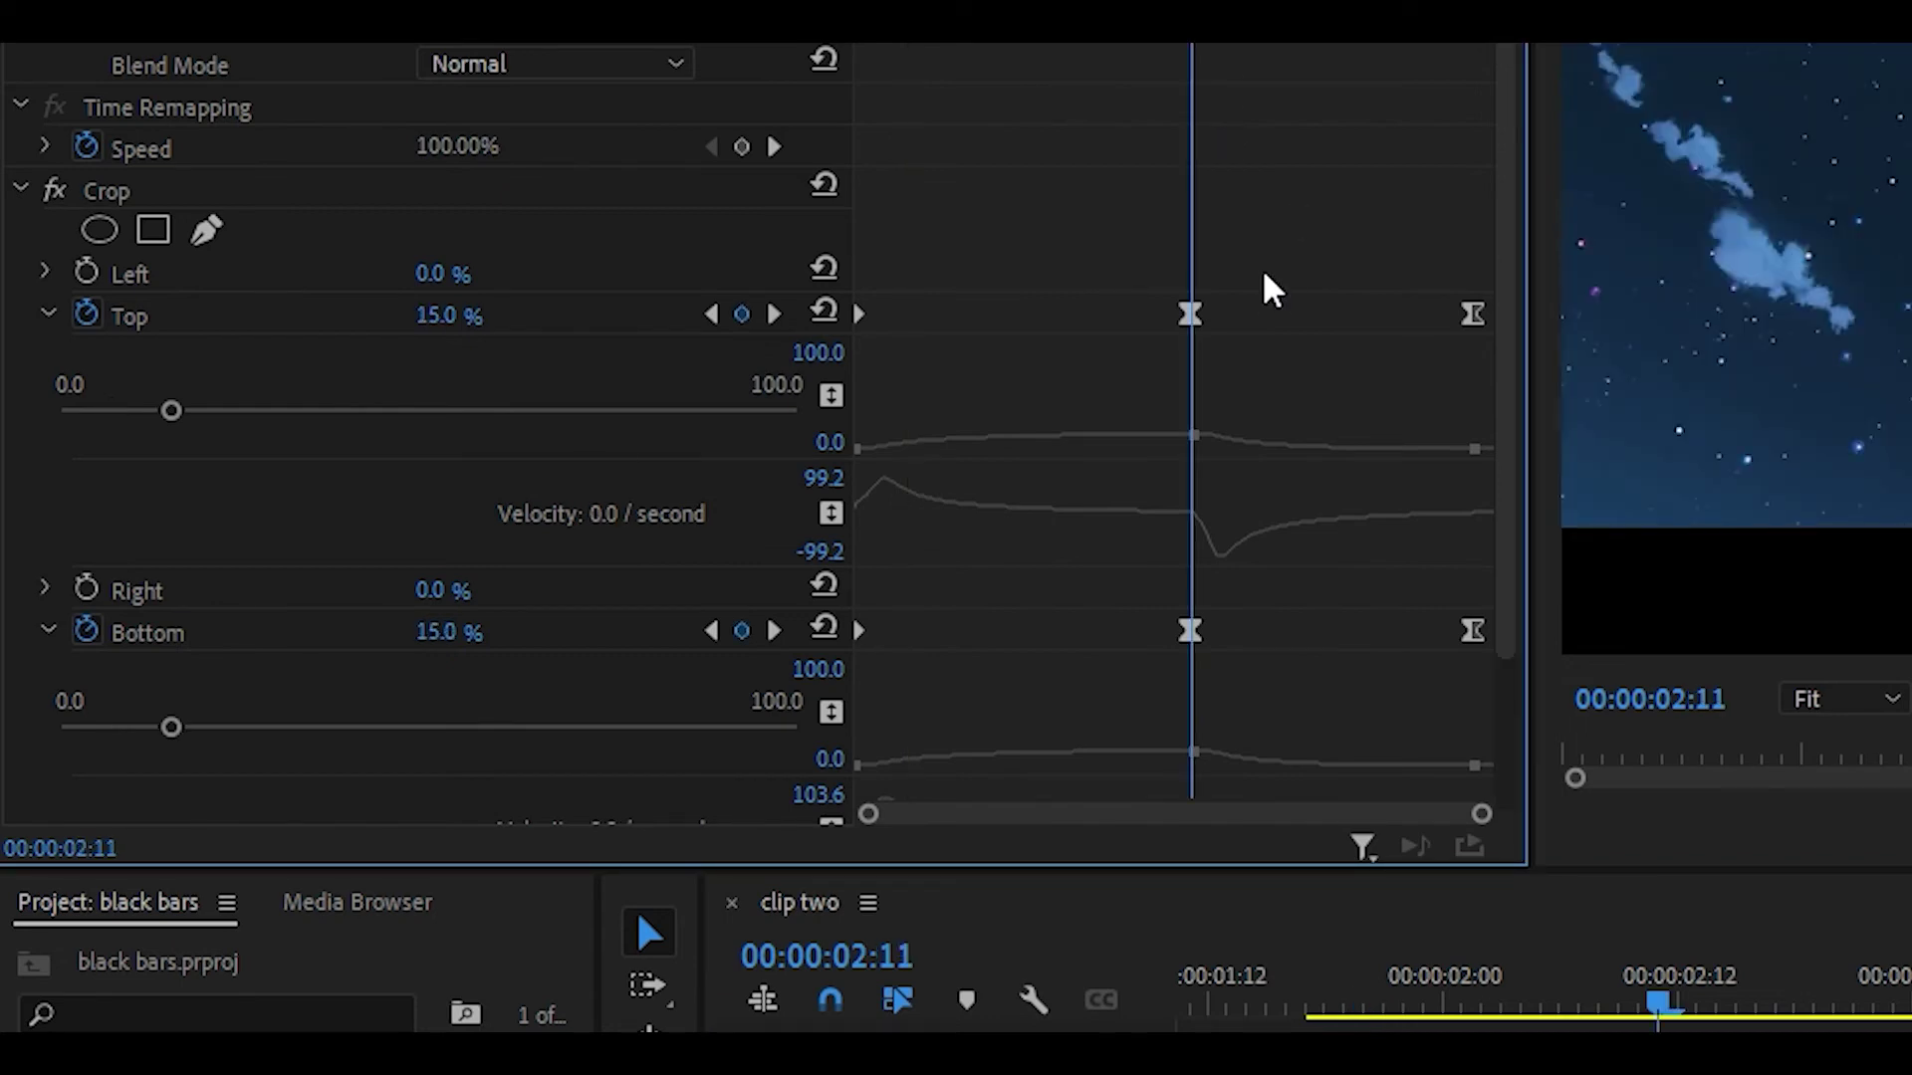
# Step: Move the 15% Crop Top and Bottom keyframes four frames earlier to 00:00:02:07, previewing playback
pyautogui.press('Left')
pyautogui.press('Left')
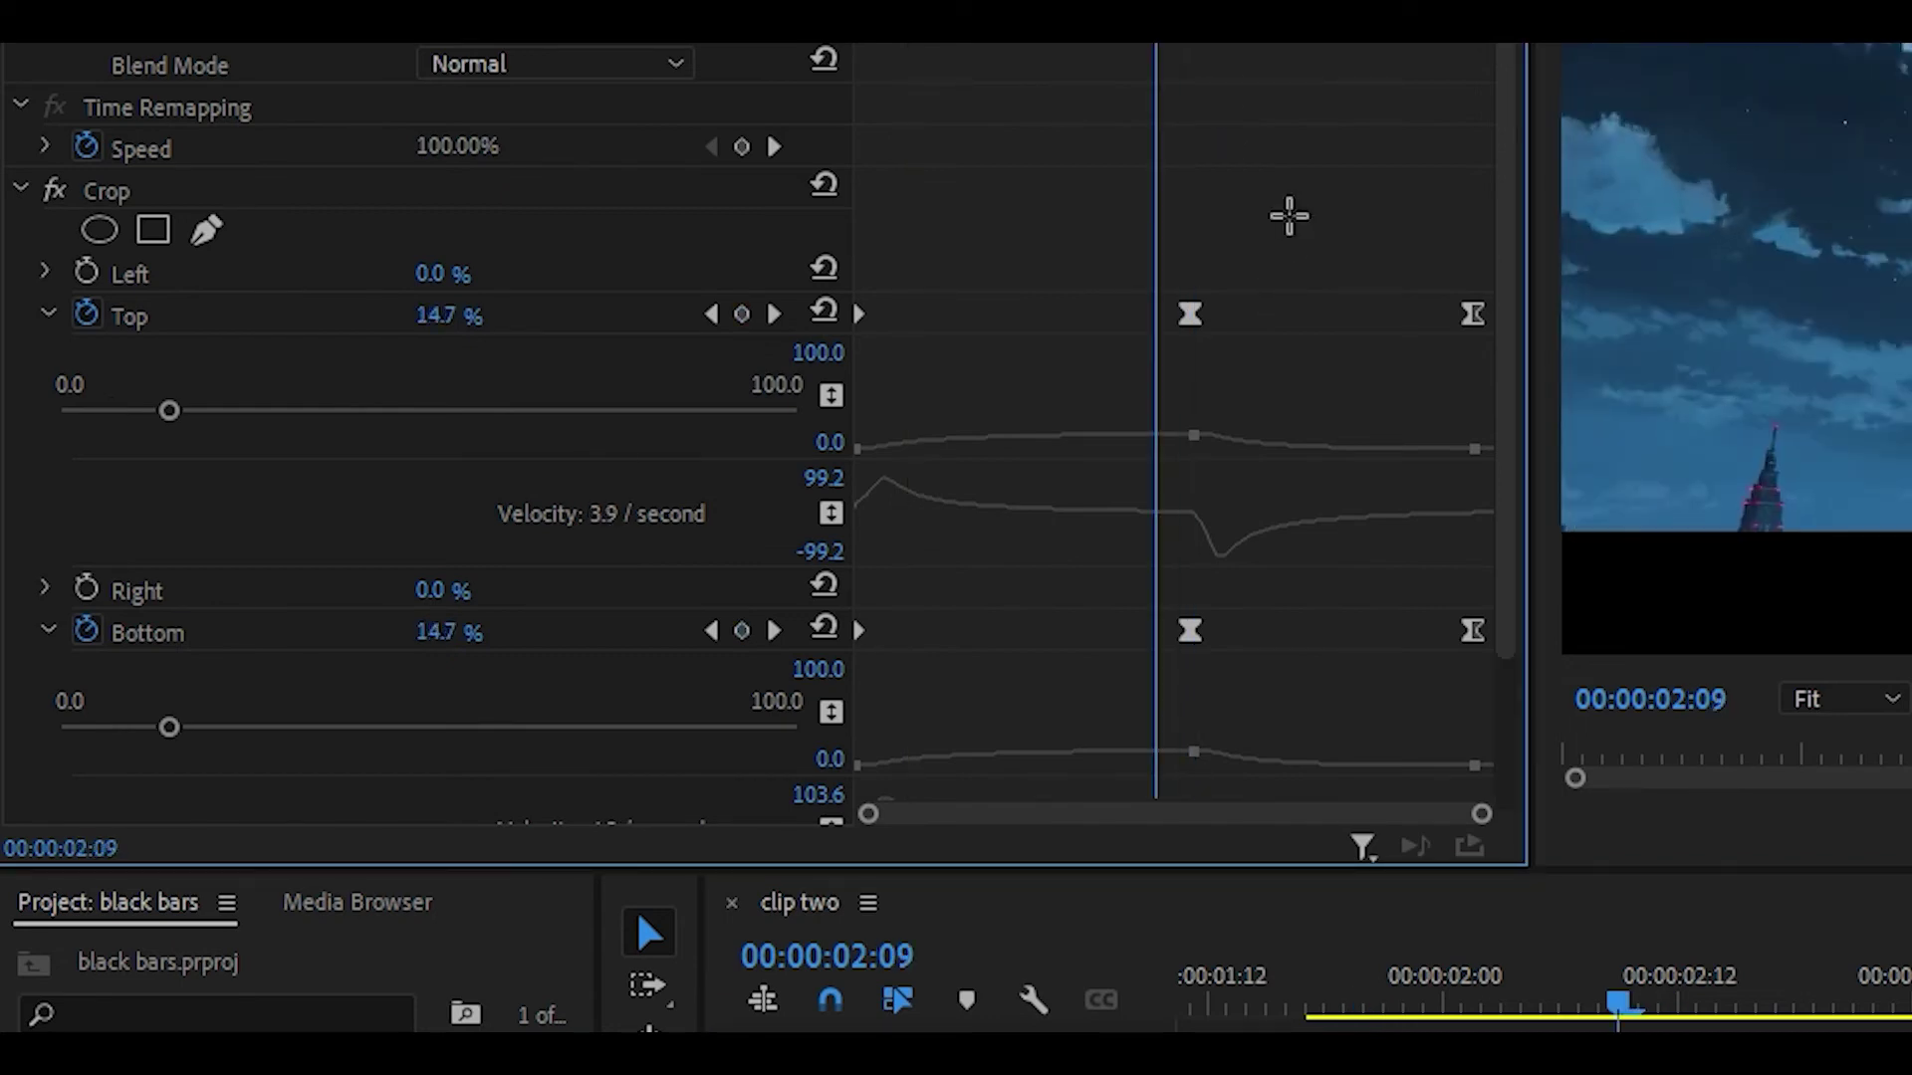
pyautogui.moveTo(1289, 216); pyautogui.dragTo(1156, 640)
pyautogui.press('space')
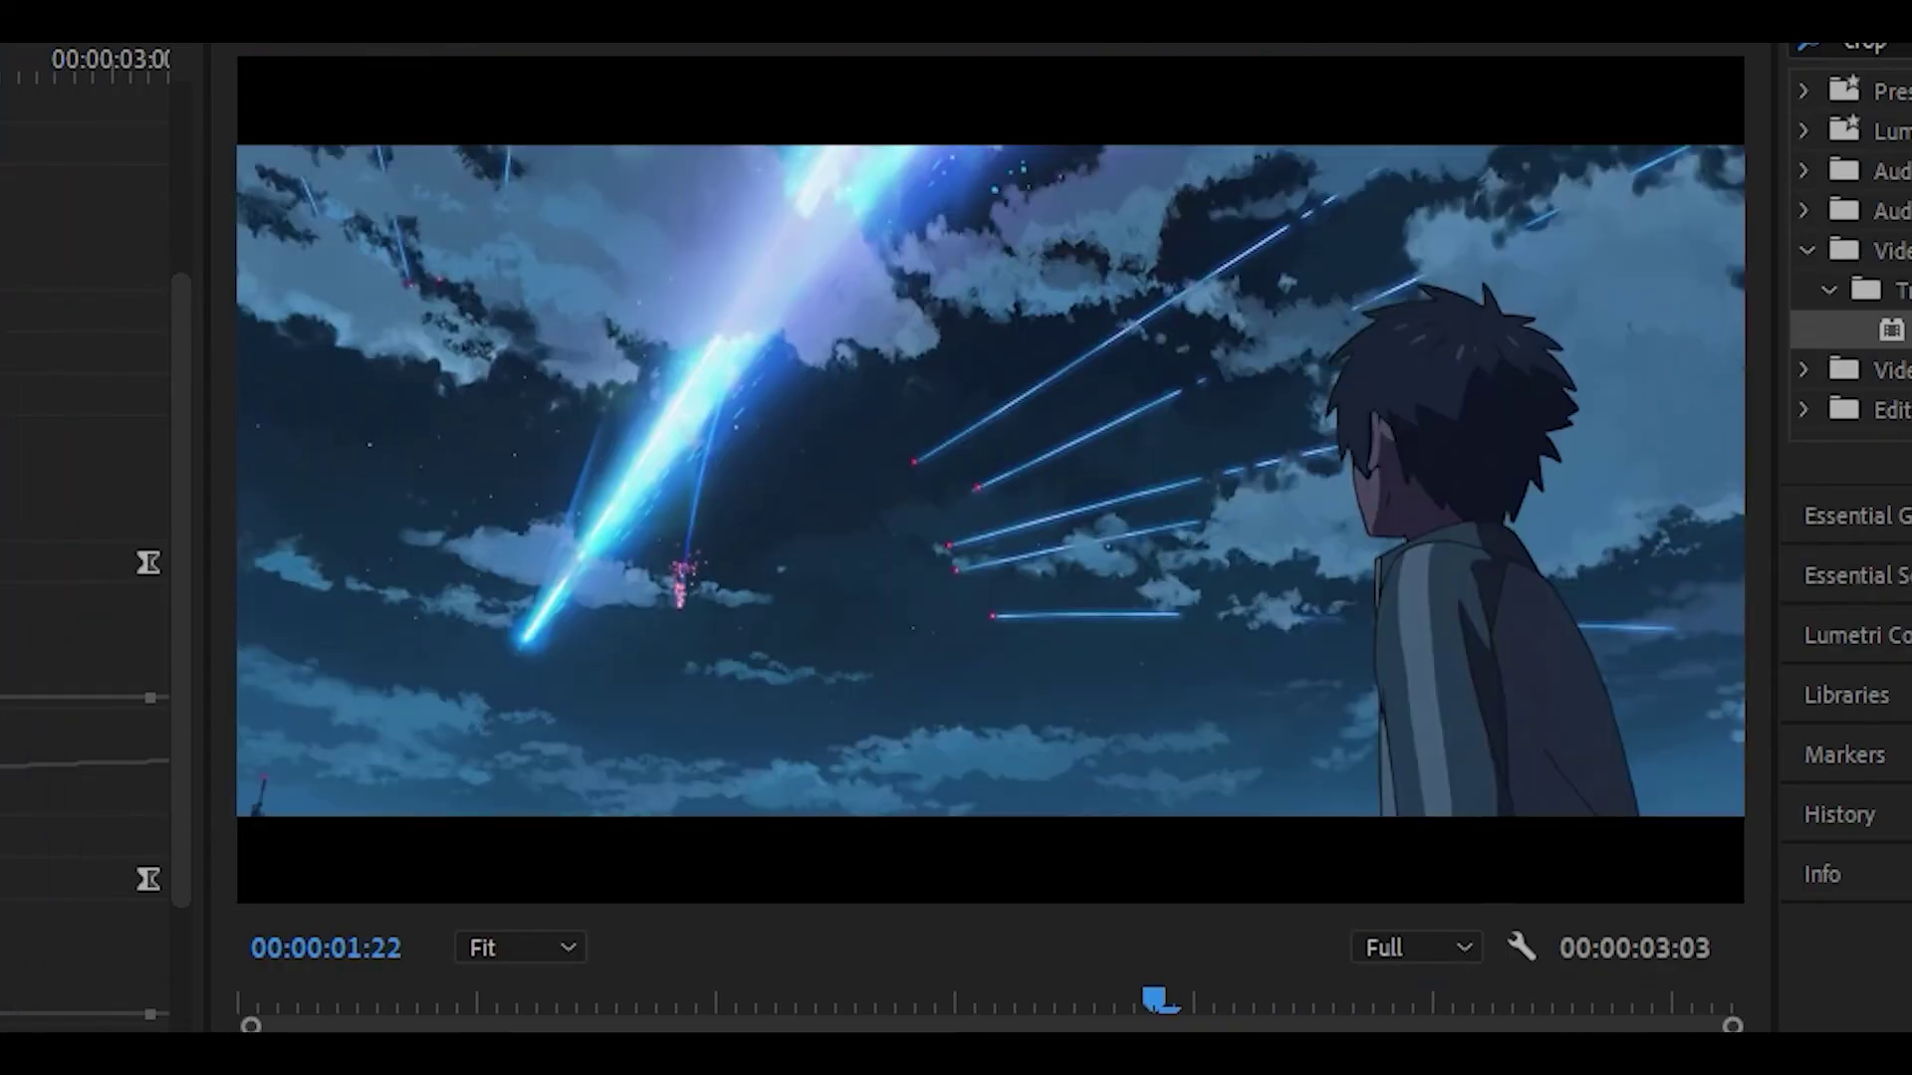
pyautogui.press('space')
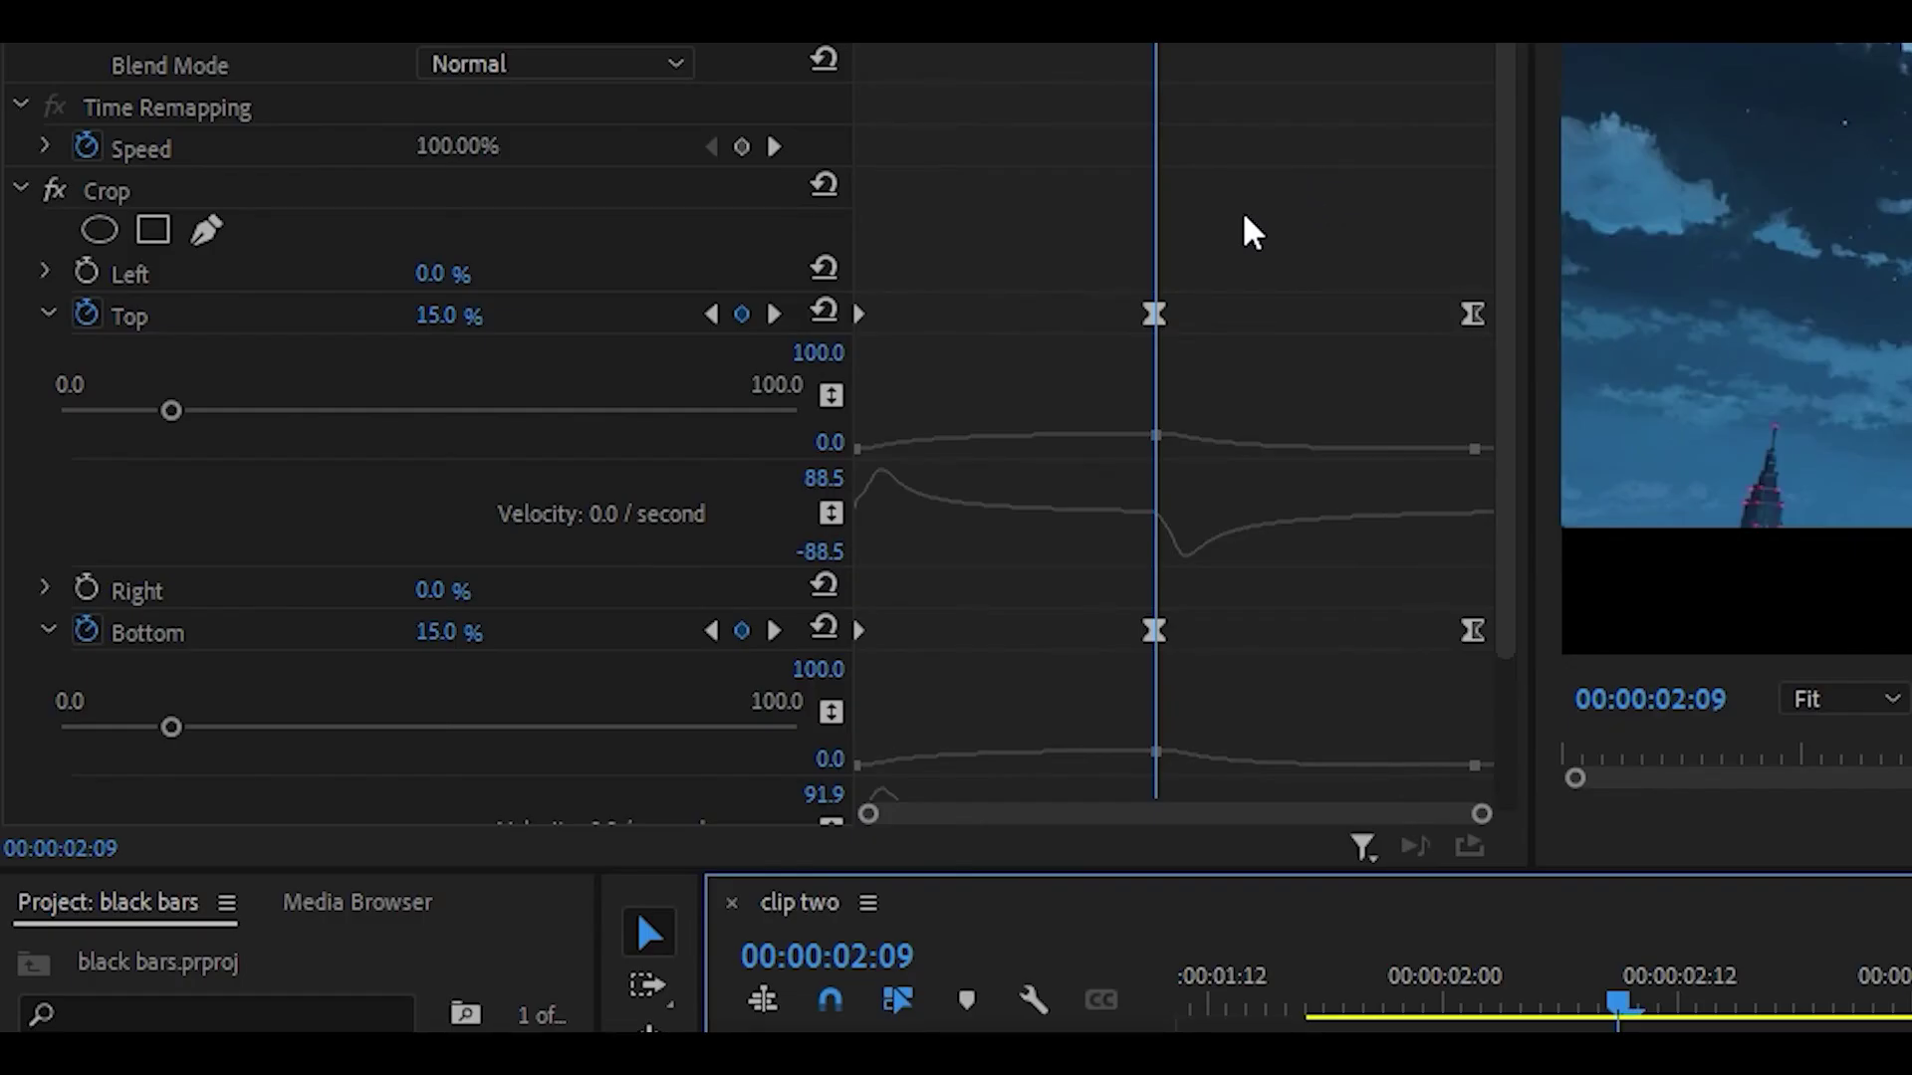
pyautogui.press('Left')
pyautogui.press('Left')
pyautogui.moveTo(1226, 221); pyautogui.dragTo(1122, 640)
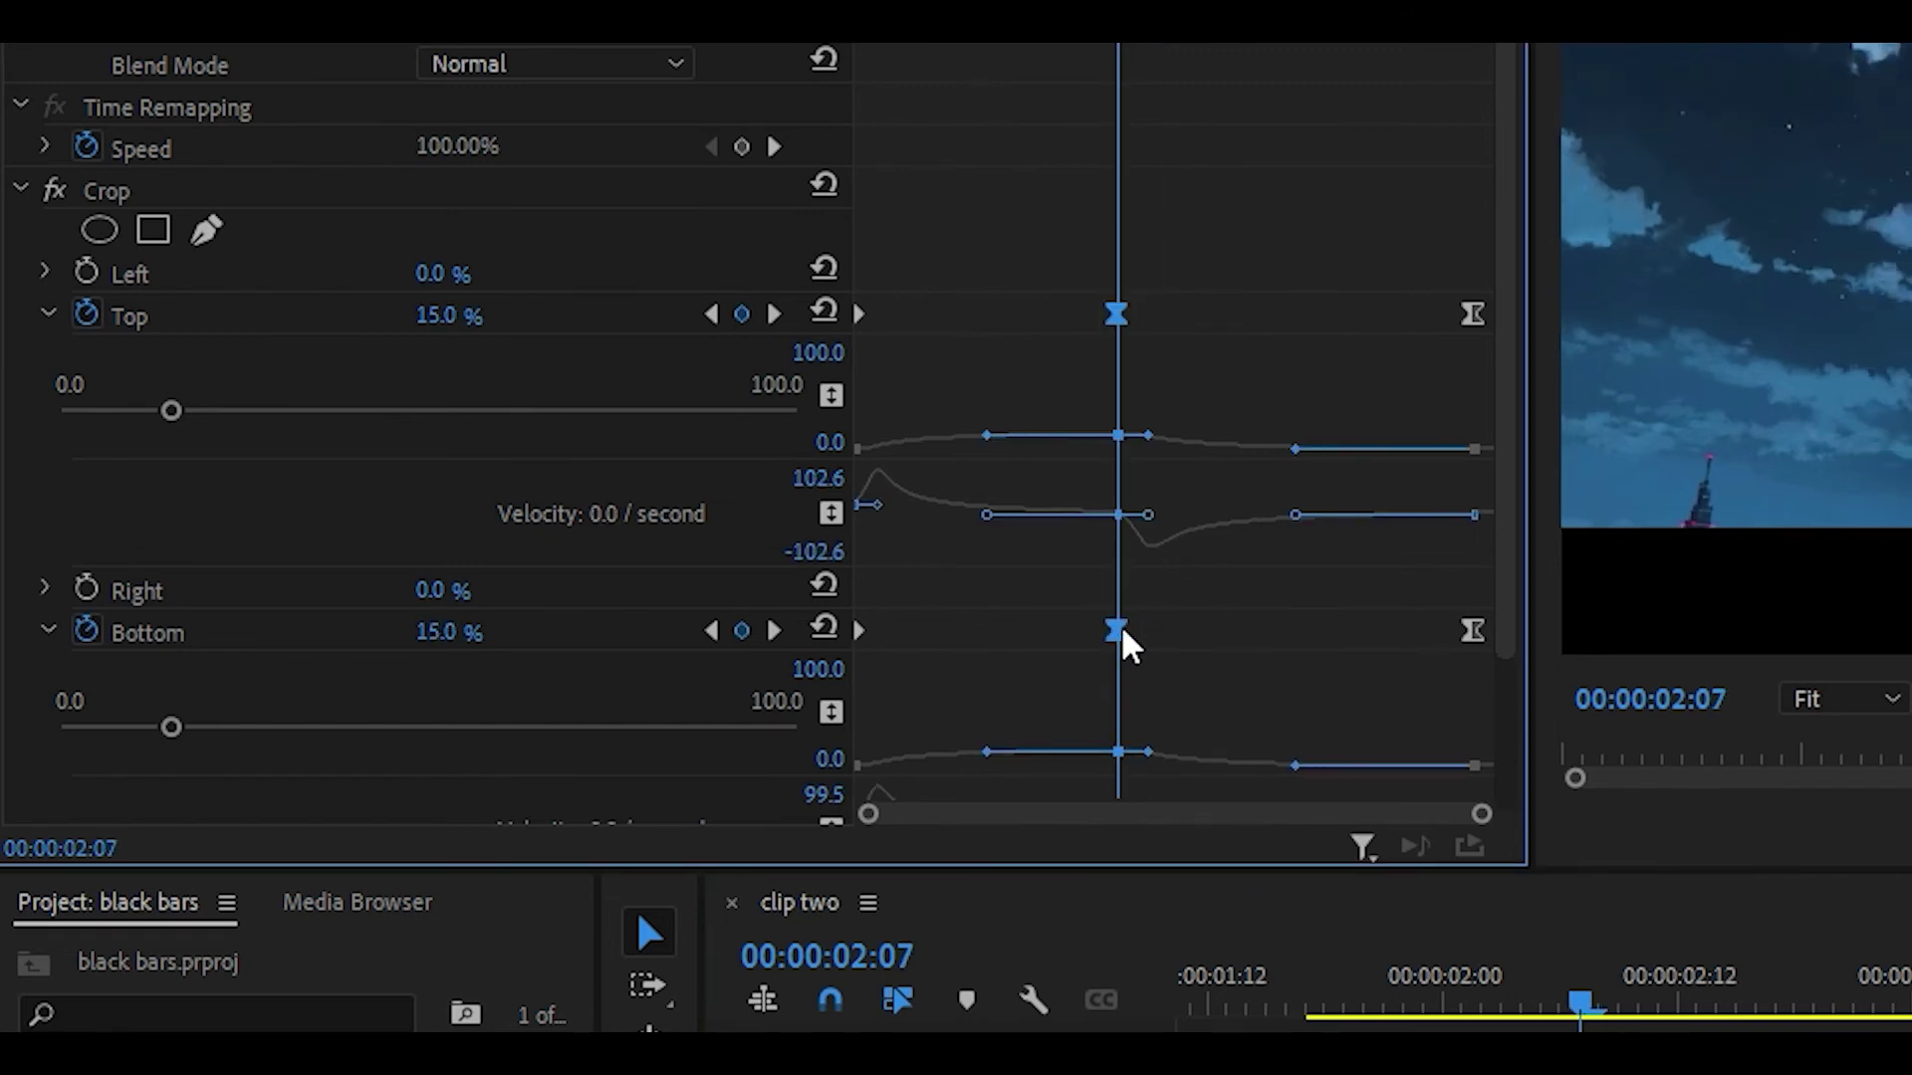
pyautogui.press('space')
pyautogui.press('space')
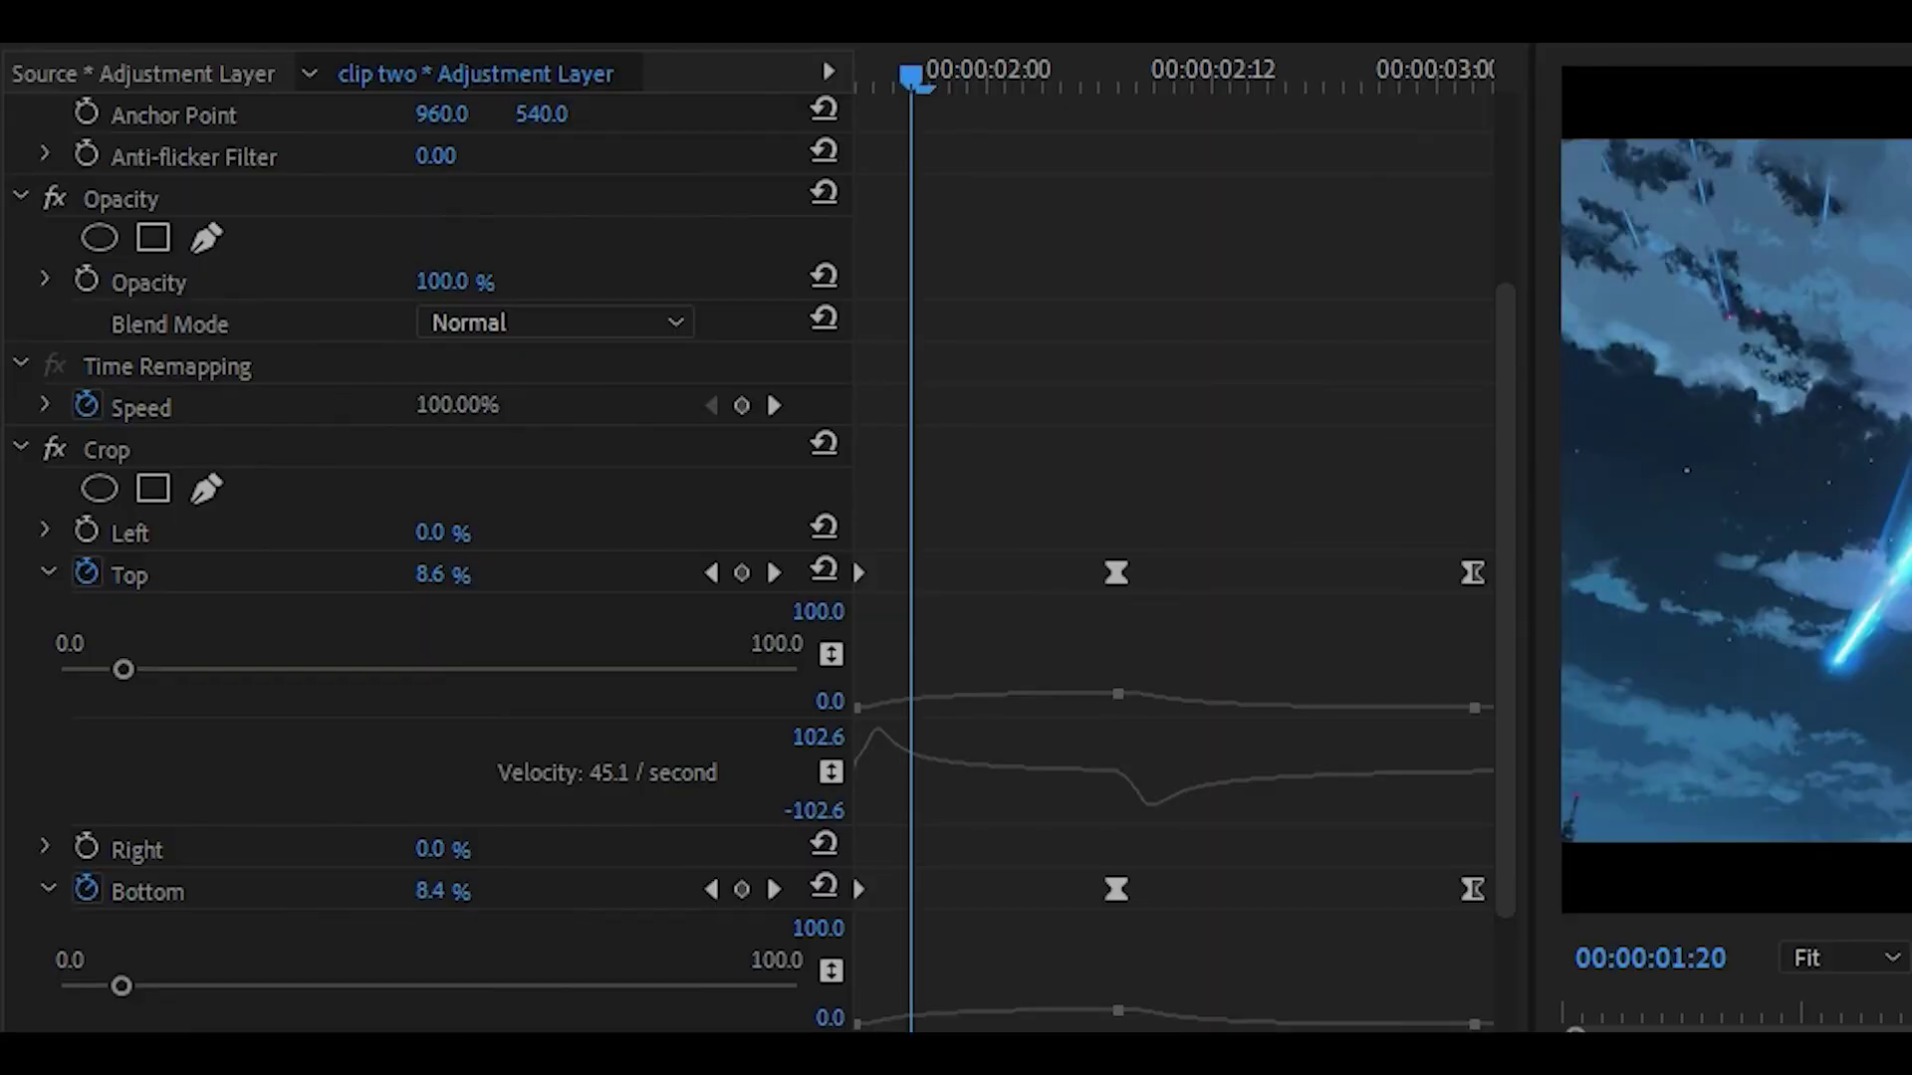